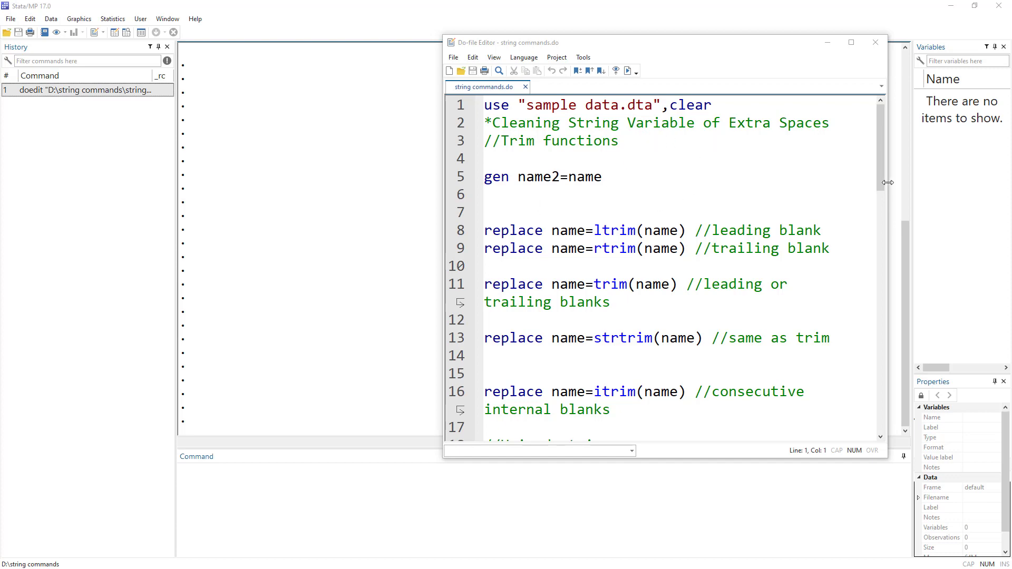
Step: Run the do-file line that loads sample data.dta and view the name values in the Data Editor
mouse_move(881, 183)
mouse_down()
mouse_move(879, 315)
mouse_move(896, 433)
mouse_move(890, 195)
mouse_move(878, 165)
mouse_up()
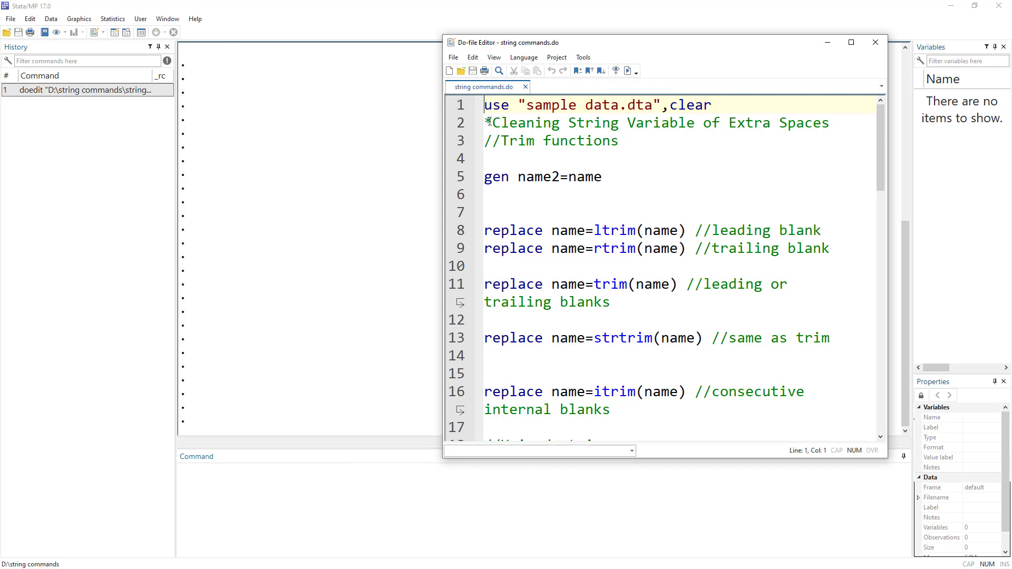
click(453, 111)
click(628, 70)
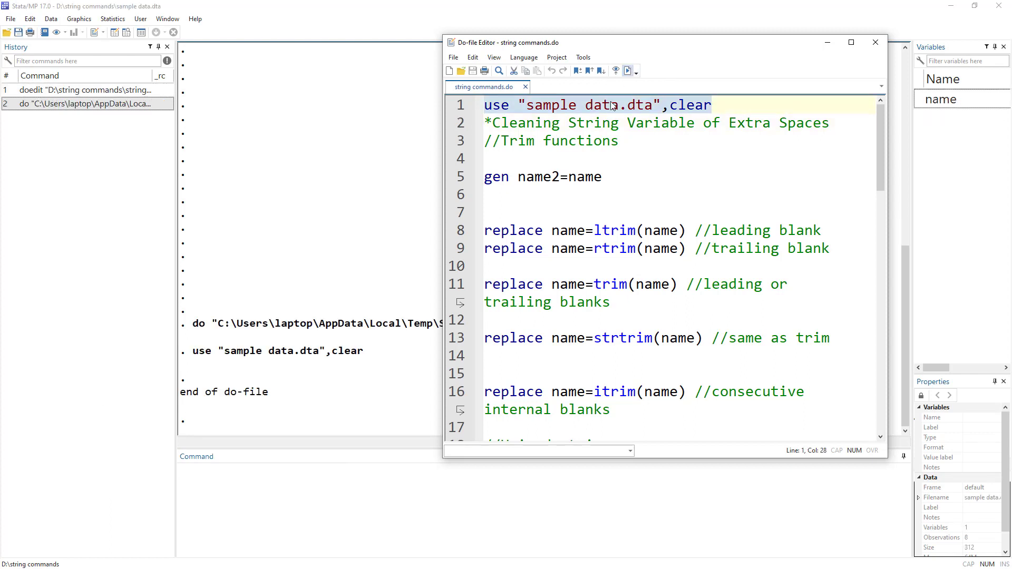
click(114, 32)
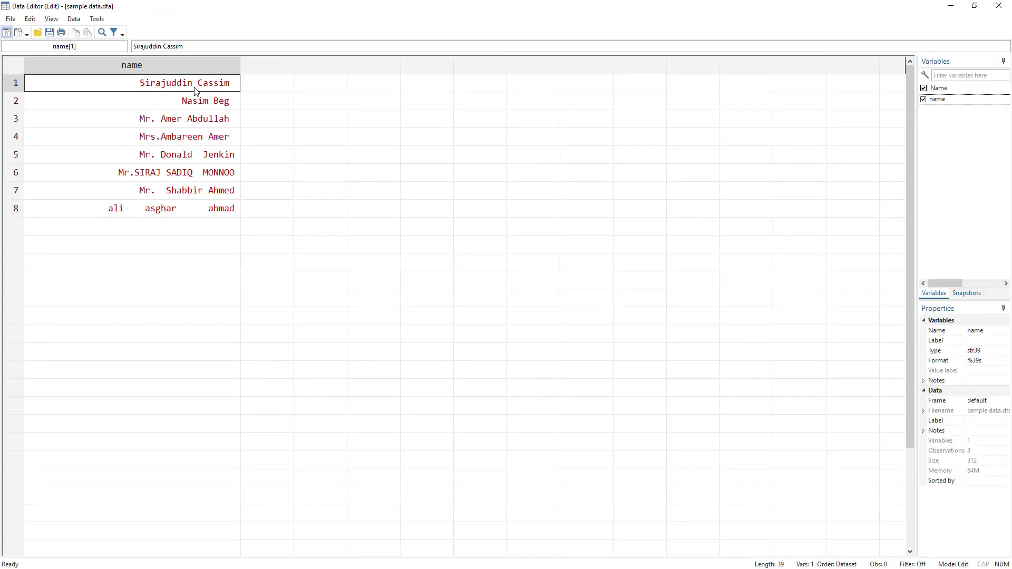
drag(195, 89, 207, 210)
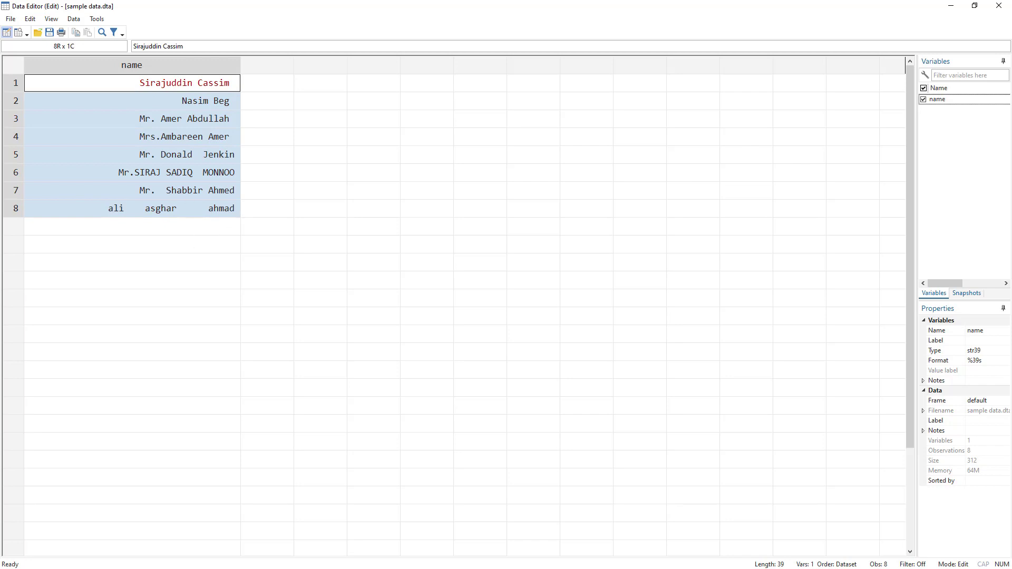
Step: Run the do-file line gen name2=name to copy the name variable into name2
key(alt+Tab)
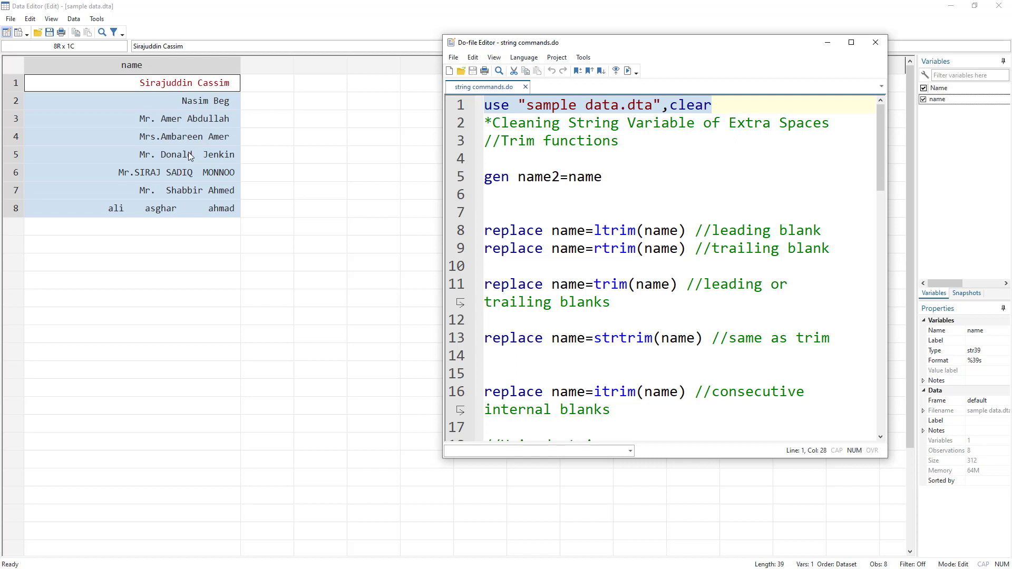
click(462, 183)
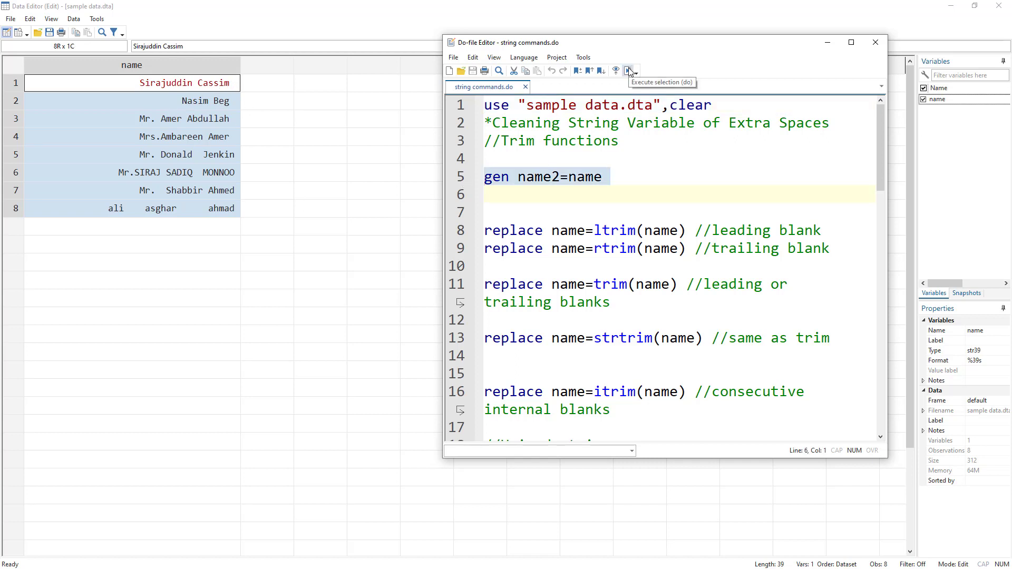
click(628, 71)
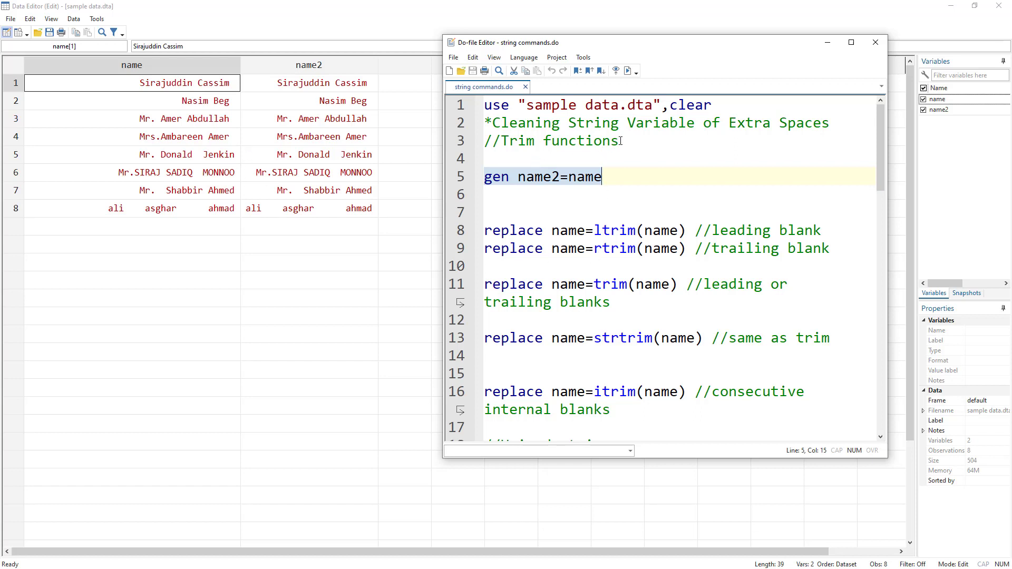
Step: Examine individual values of the name variable for leading, trailing and internal extra spaces
drag(620, 141, 477, 142)
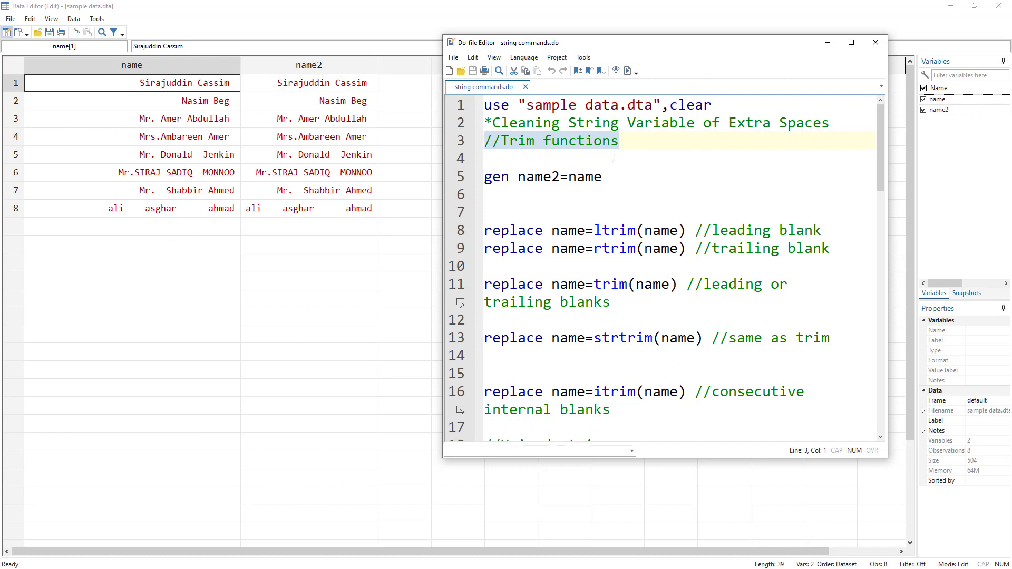
double_click(527, 141)
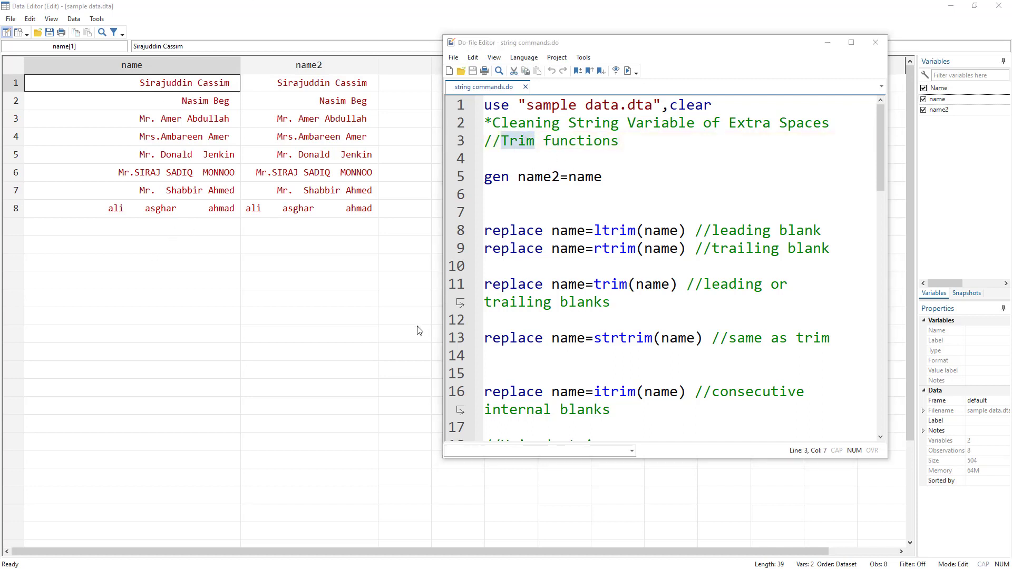
click(231, 105)
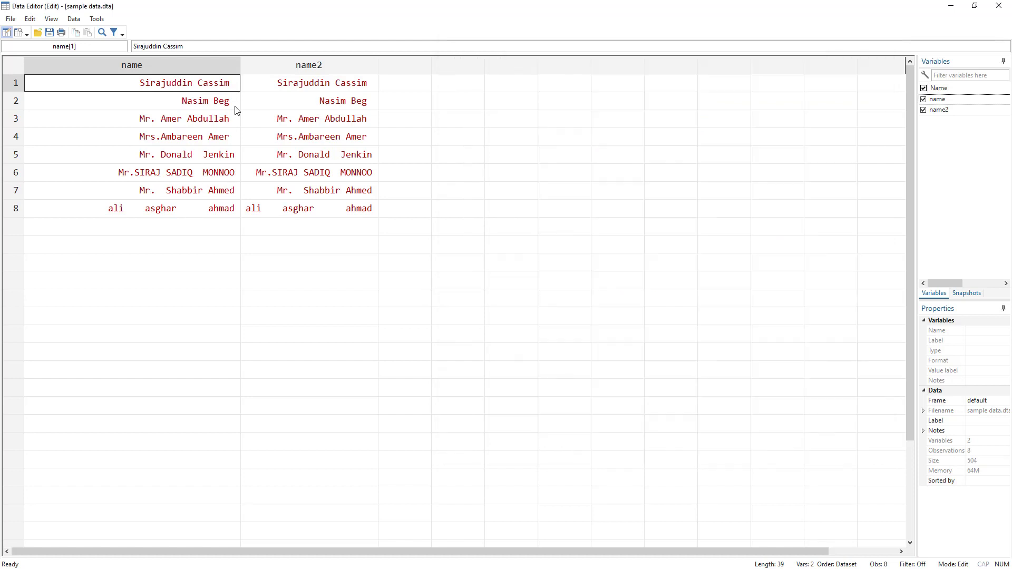
click(236, 88)
click(216, 46)
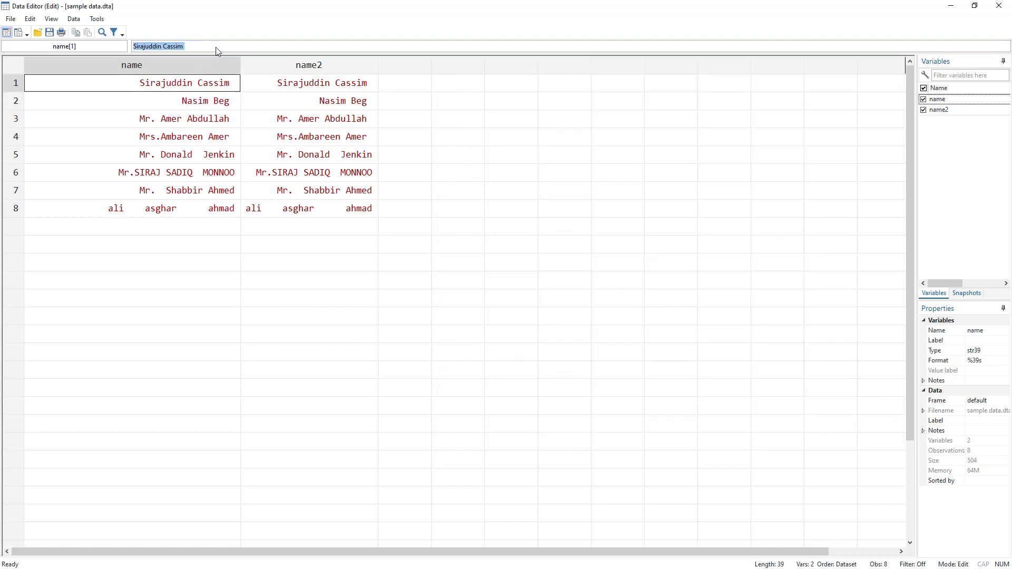
click(215, 46)
key(alt+Tab)
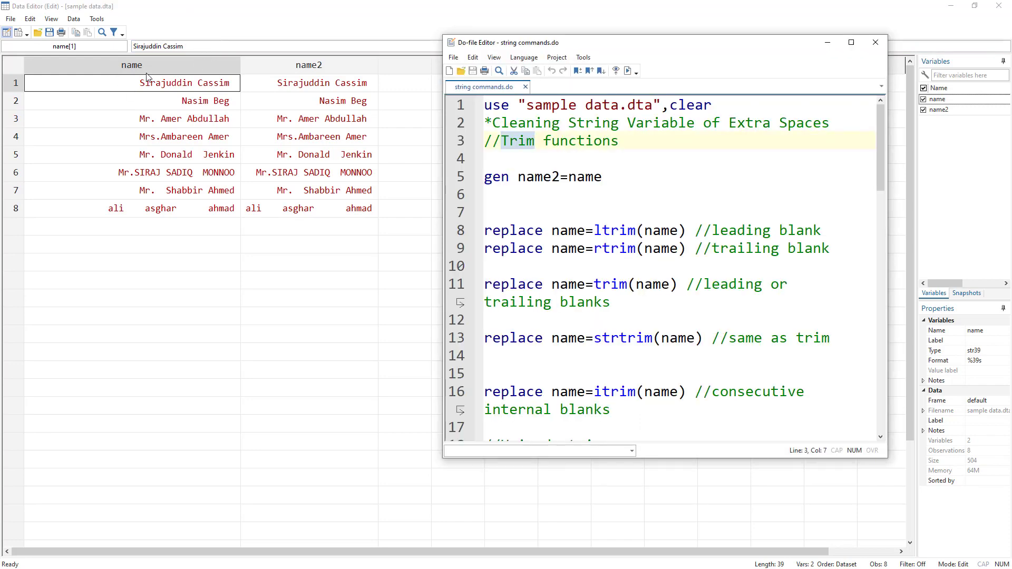
key(alt+Tab)
click(149, 100)
click(168, 126)
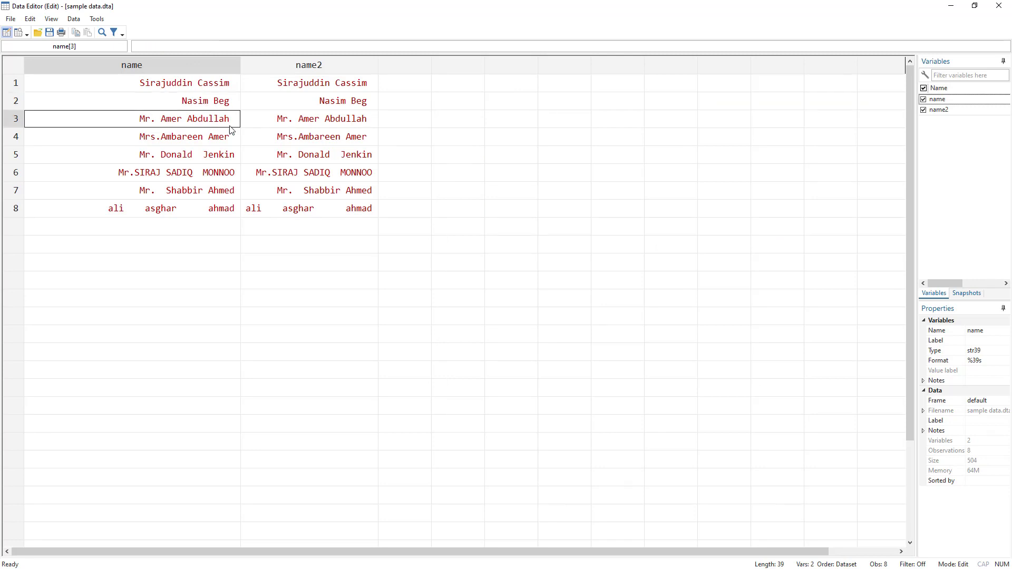
click(145, 153)
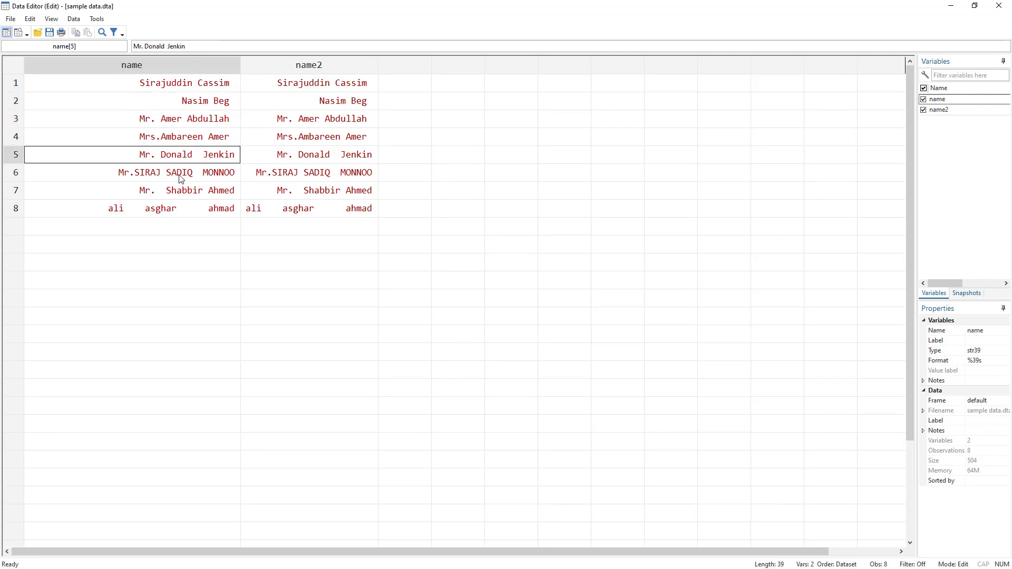
click(182, 176)
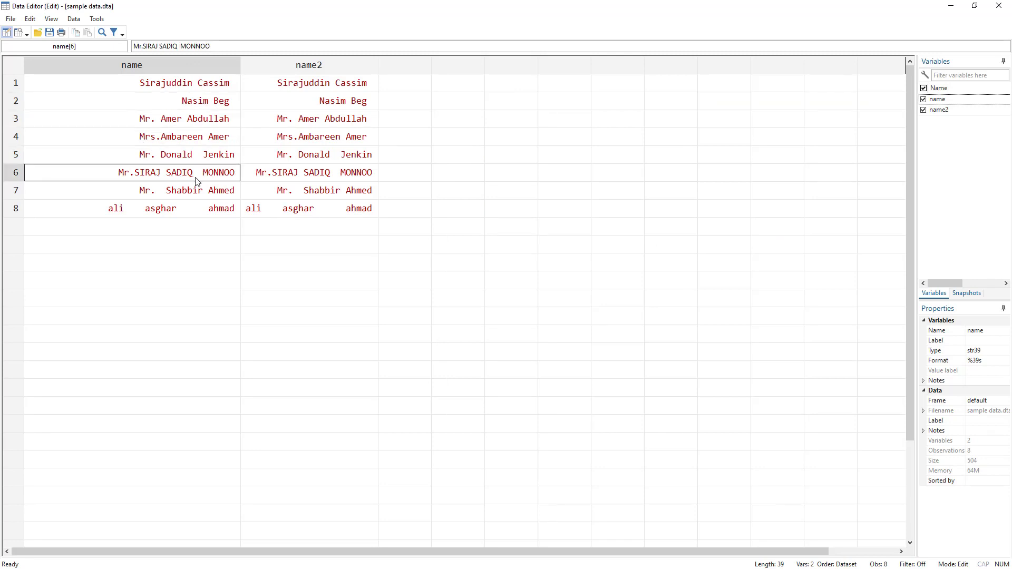
click(192, 215)
click(171, 46)
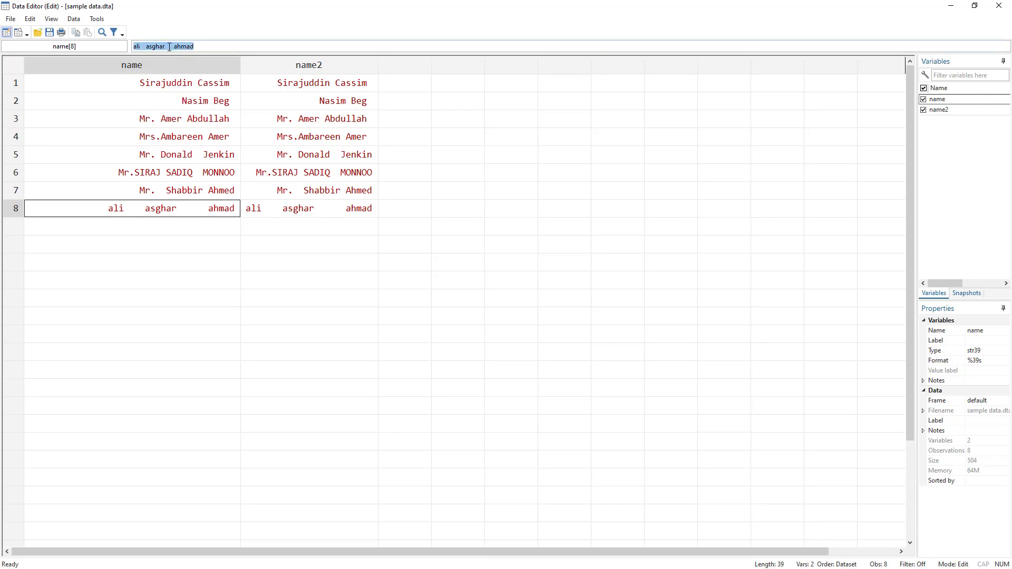
drag(168, 46, 178, 45)
click(168, 45)
click(315, 179)
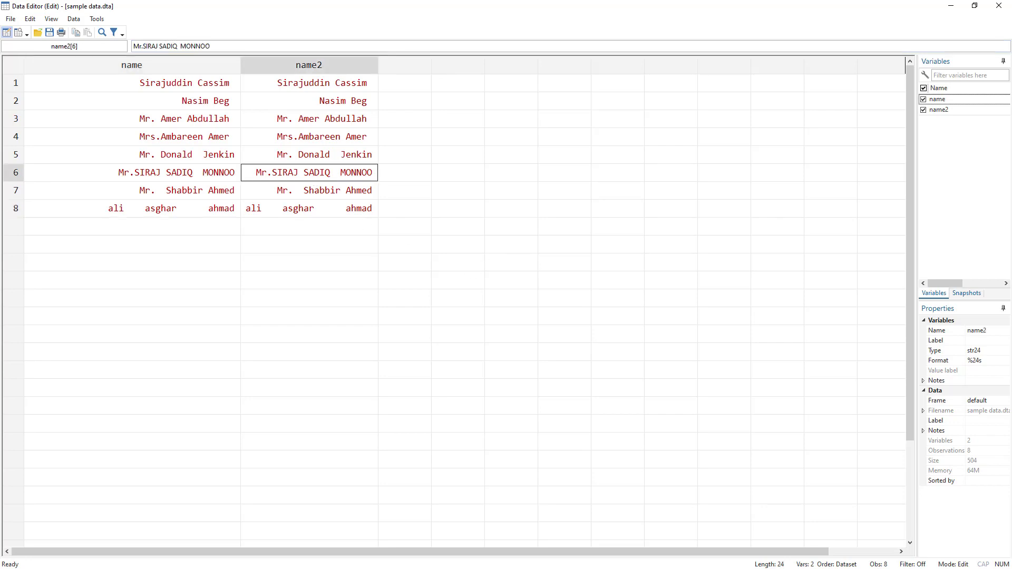
Step: Run the do-file line replace name=ltrim(name) to strip leading blanks from the name variable
key(alt+Tab)
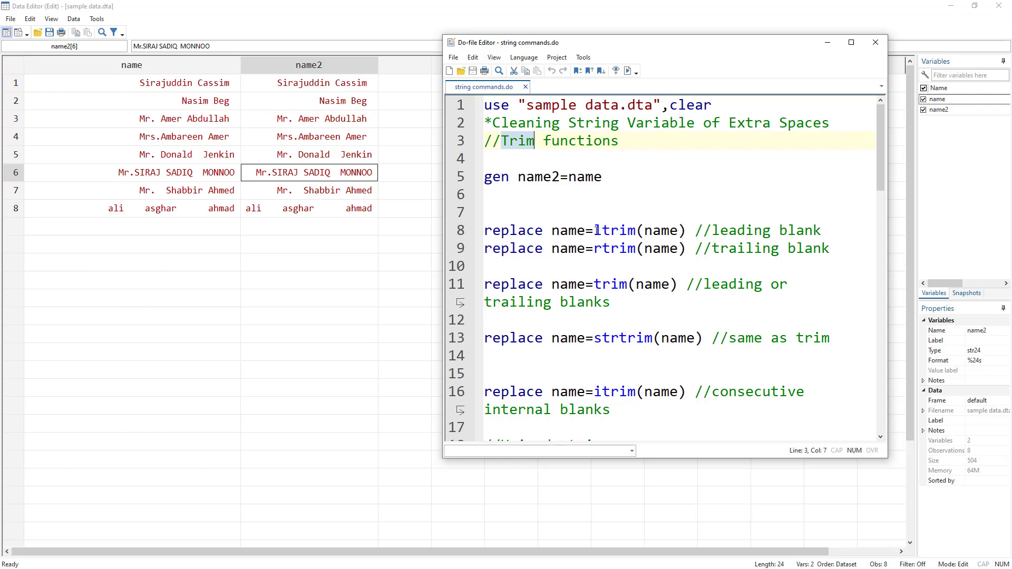
drag(595, 230, 637, 228)
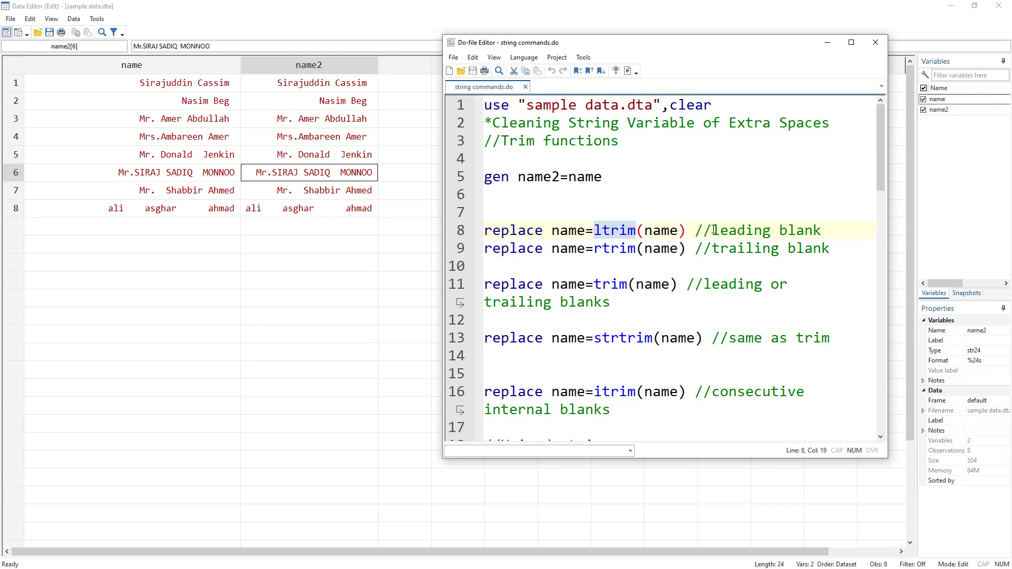
drag(714, 231, 822, 230)
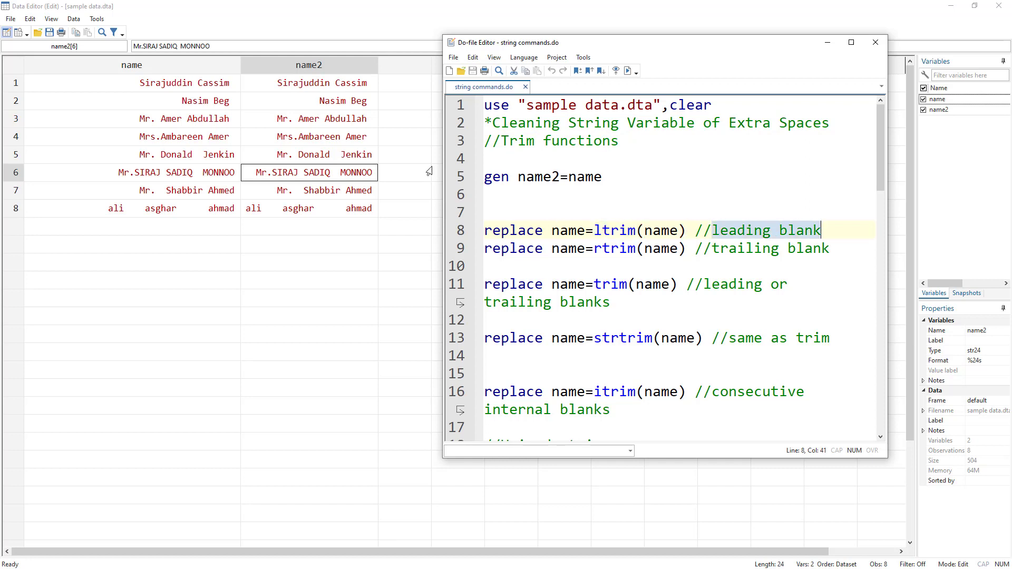
key(alt+Tab)
click(184, 88)
click(163, 106)
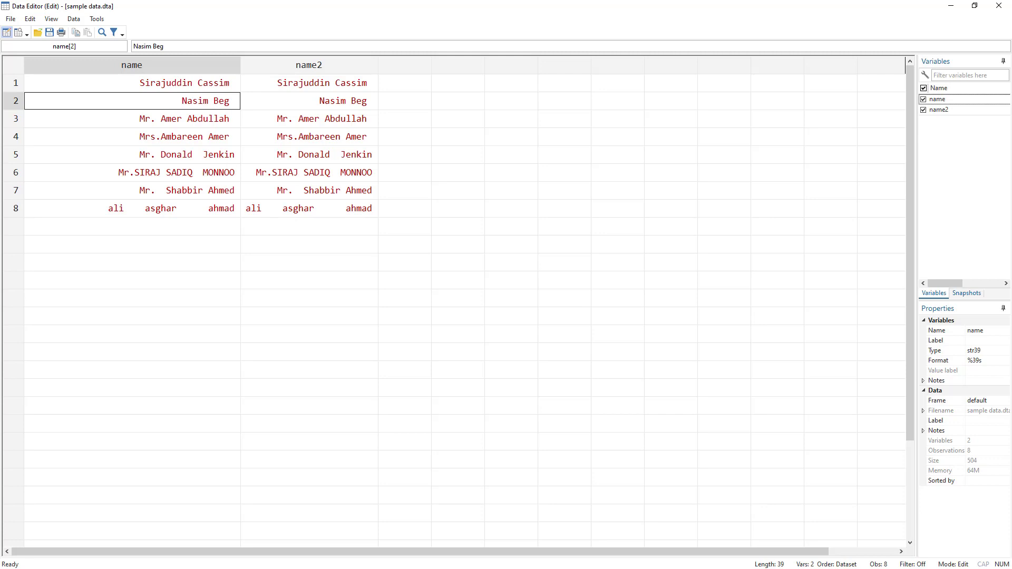
key(alt+Tab)
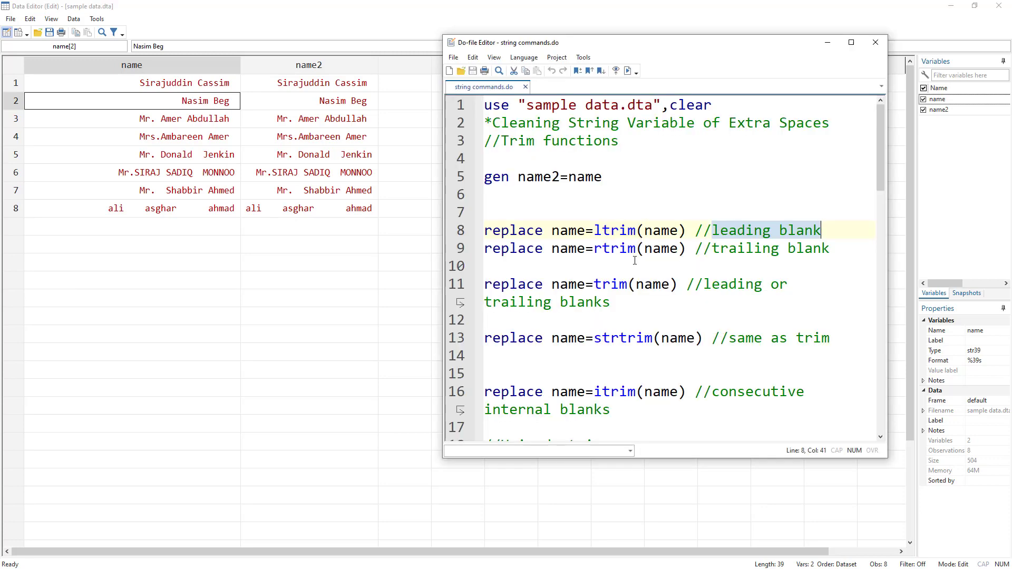
click(461, 232)
click(629, 74)
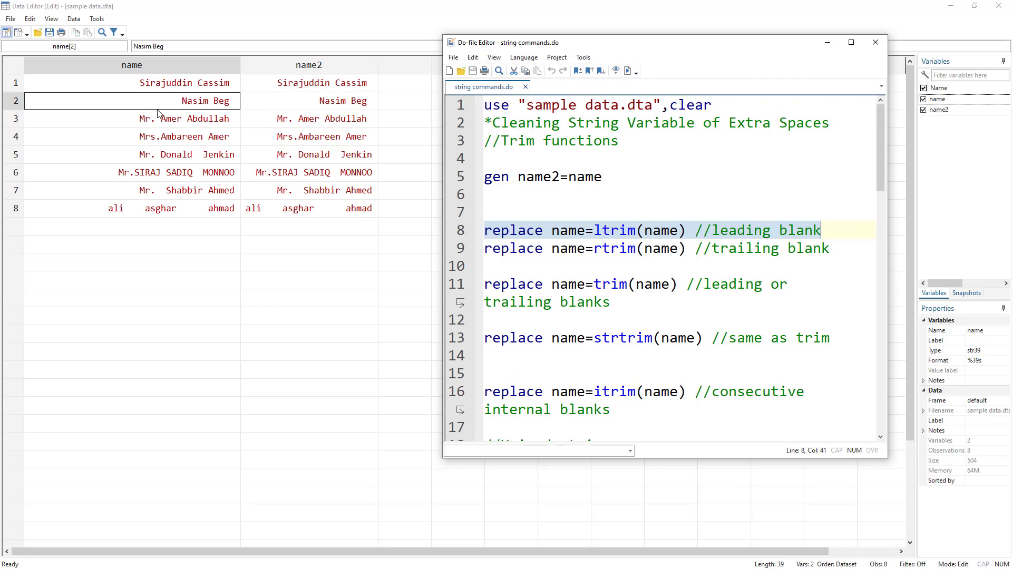
Step: Insert several leading spaces before the first observation's name value in the Data Editor and check the cell
click(161, 85)
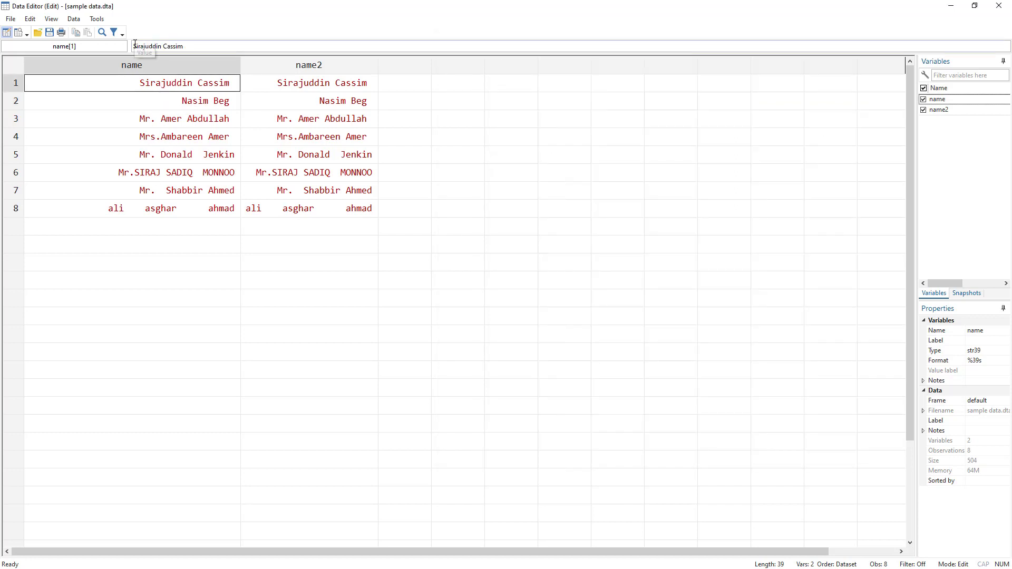
double_click(168, 47)
key(Home)
key(Return)
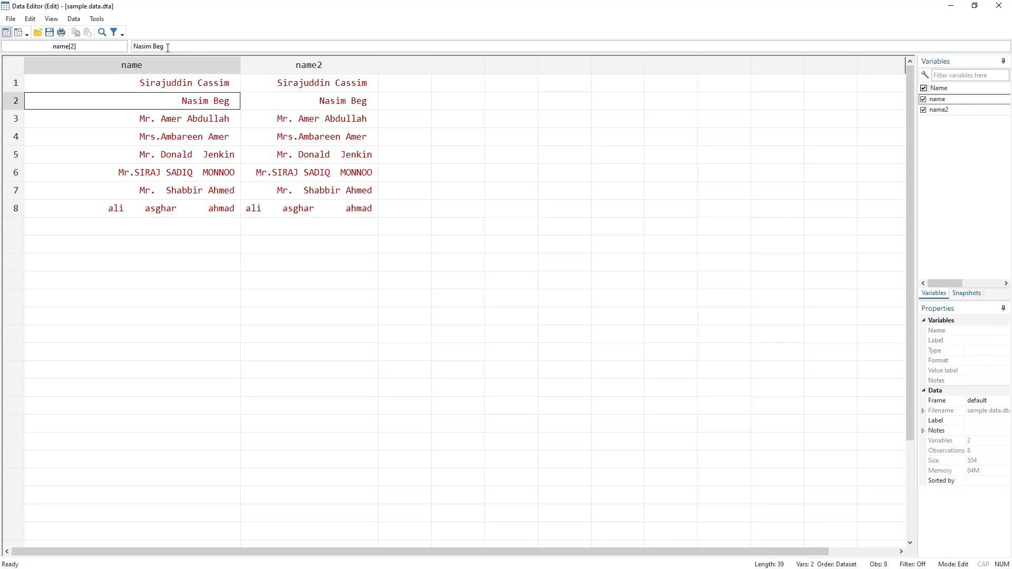
click(158, 85)
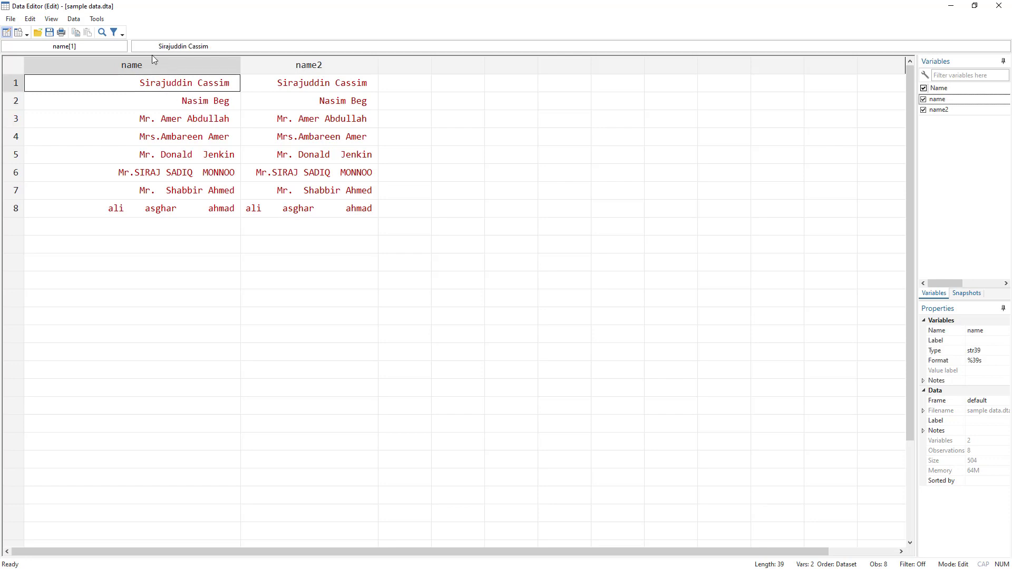
click(137, 47)
click(227, 136)
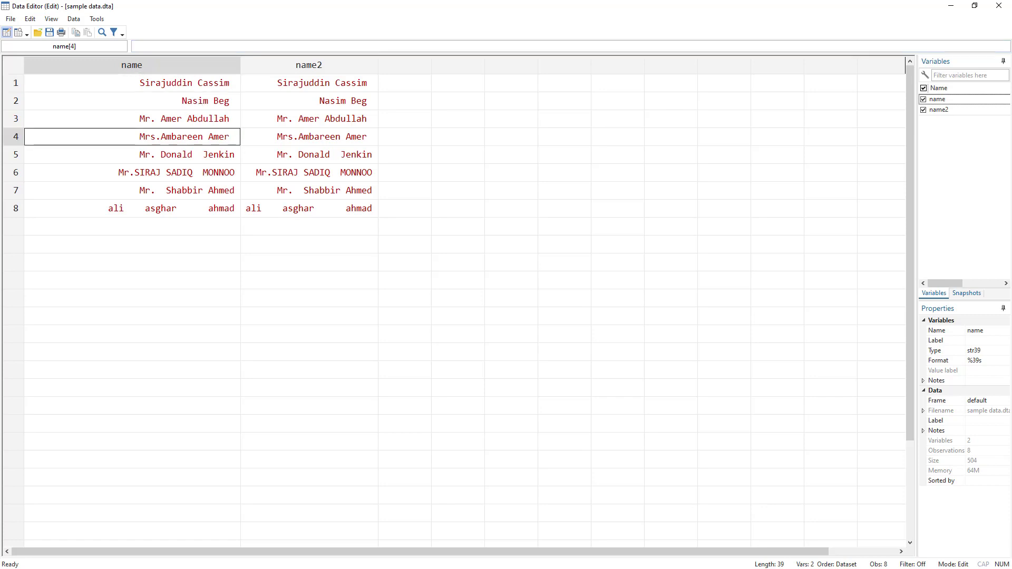
Step: Rerun replace name=ltrim(name), then check the reported changes and the first observation's value
key(alt+Tab)
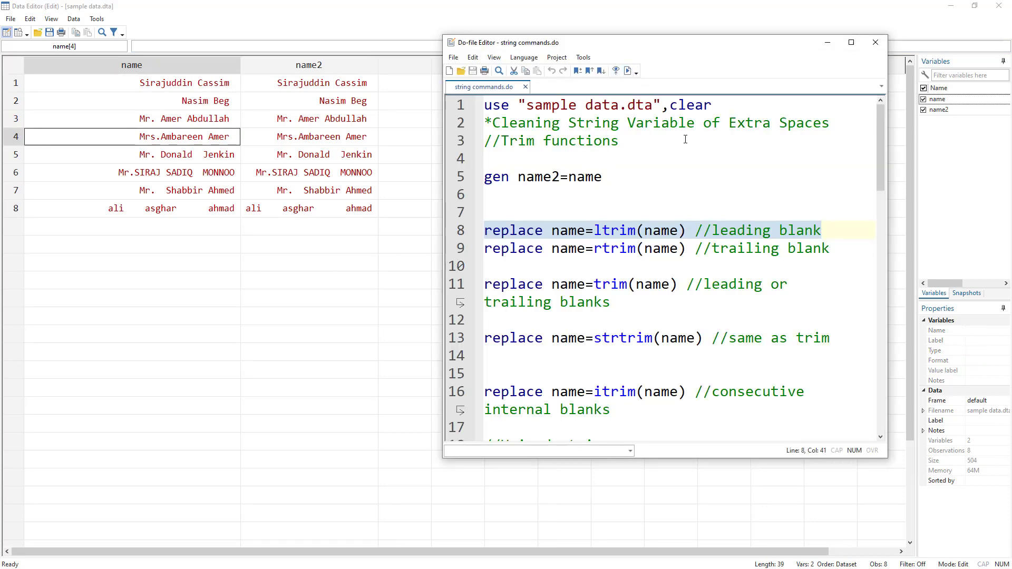
key(ctrl+d)
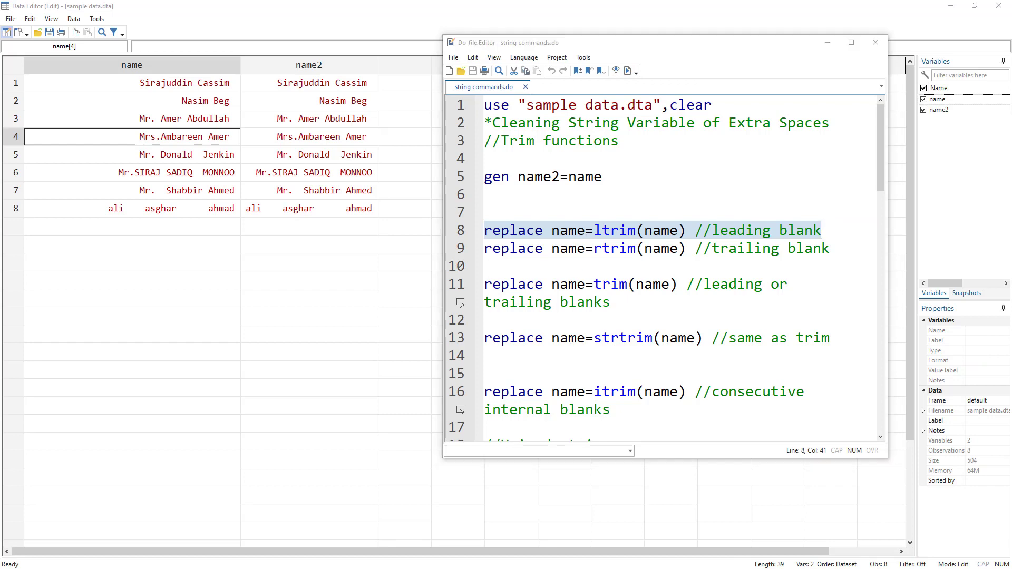
drag(187, 354, 323, 350)
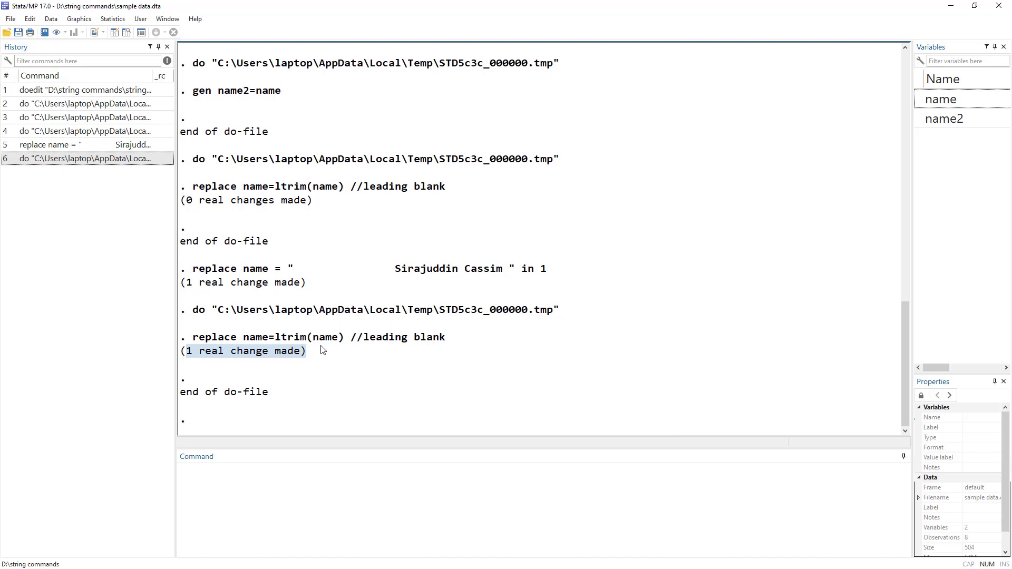
click(960, 6)
click(262, 88)
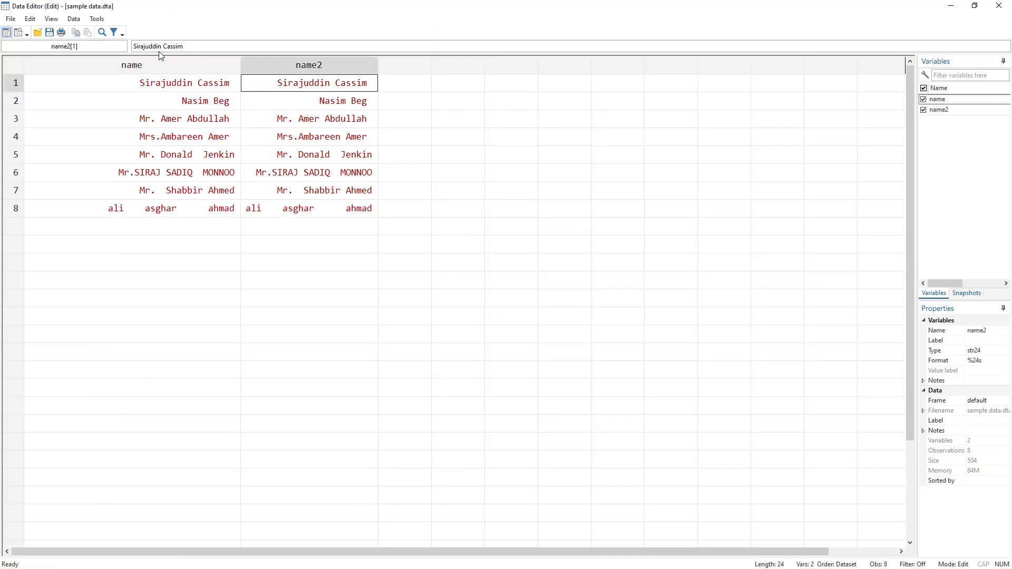
click(183, 86)
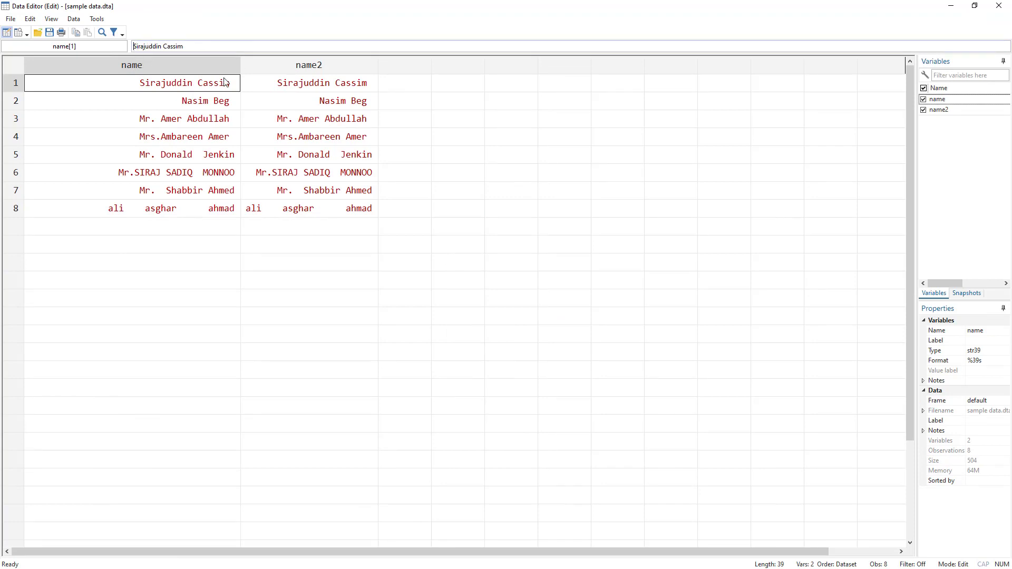
Step: Run the do-file line replace name=rtrim(name) to strip trailing blanks from the name variable
key(alt+Tab)
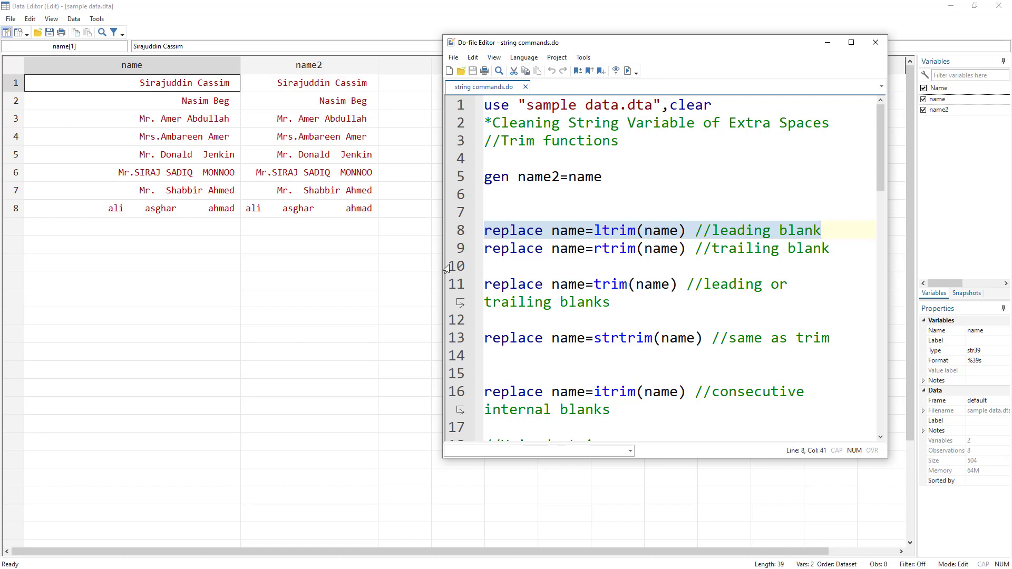
click(456, 250)
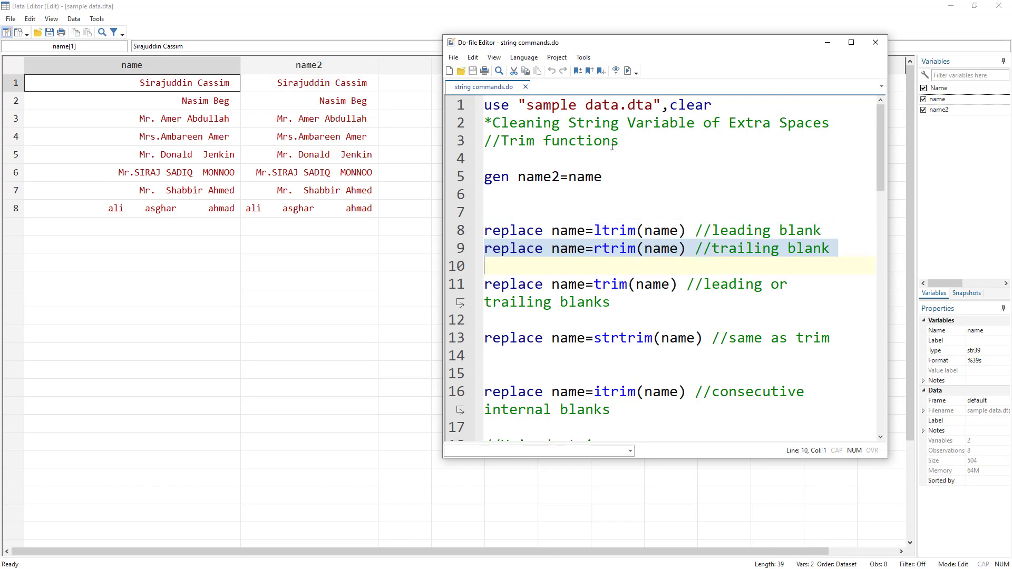
click(627, 72)
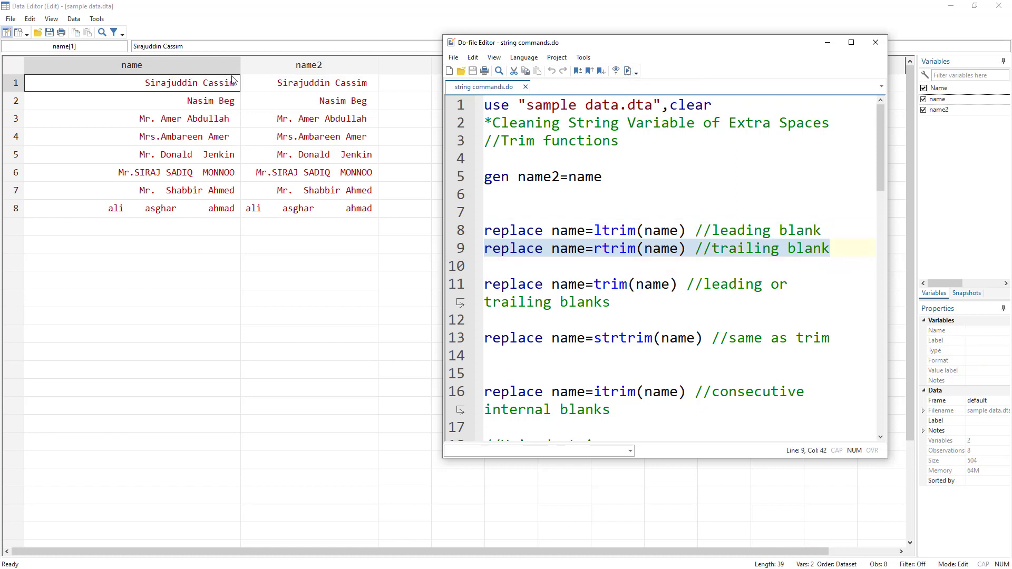
Step: Check the name values of observations 3 and 4 for leftover trailing blanks in the Data Editor
click(230, 121)
click(228, 130)
click(227, 122)
click(228, 138)
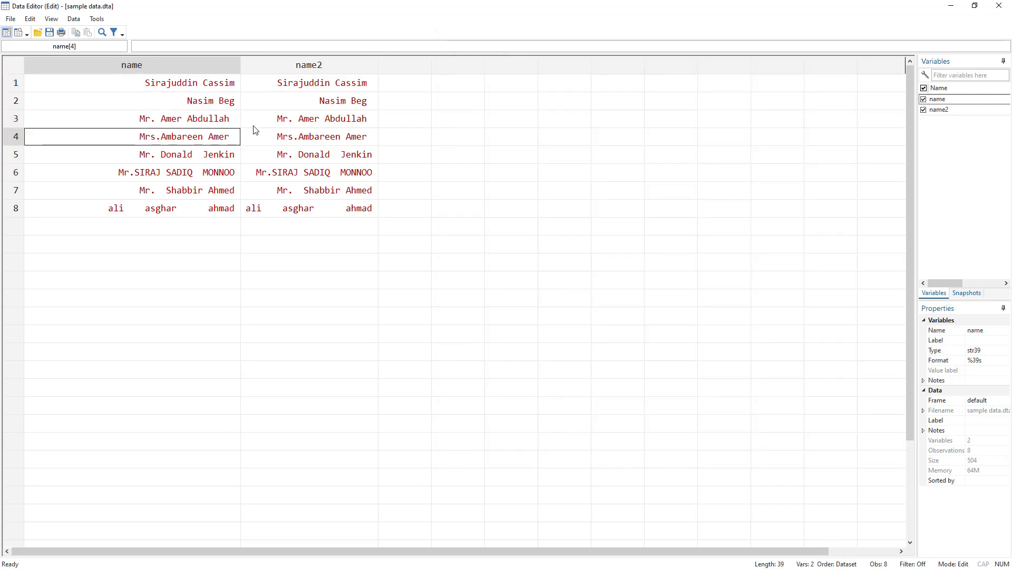
key(alt+Tab)
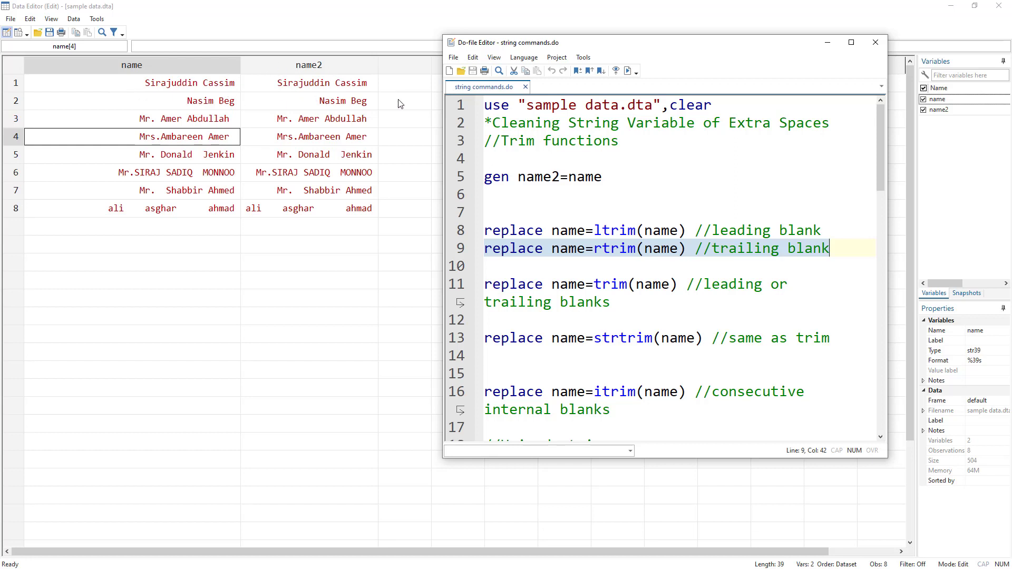
Step: Run the do-file line replace name=trim(name) to strip leading and trailing blanks, and check the reported changes
double_click(609, 285)
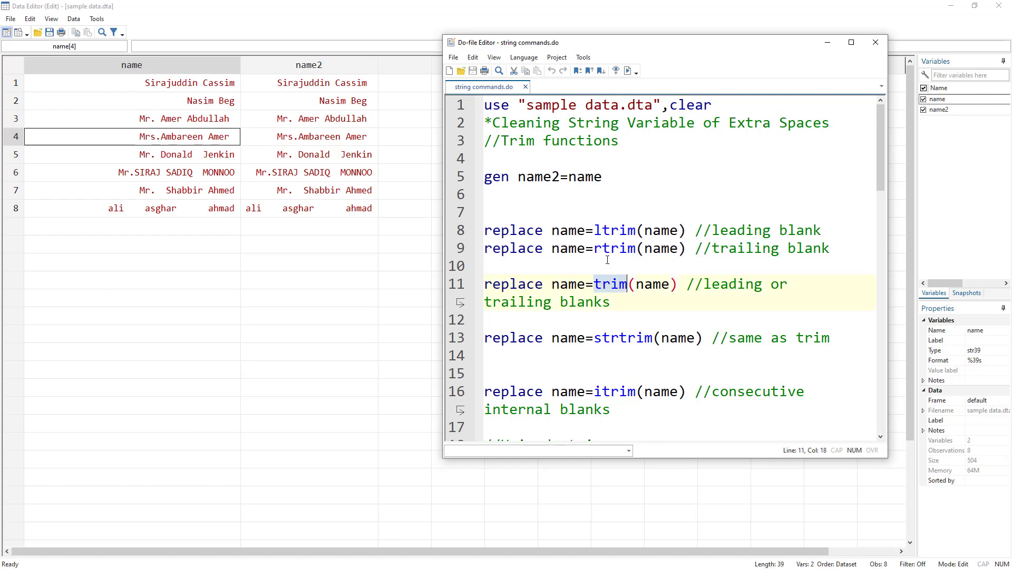
double_click(604, 233)
double_click(614, 249)
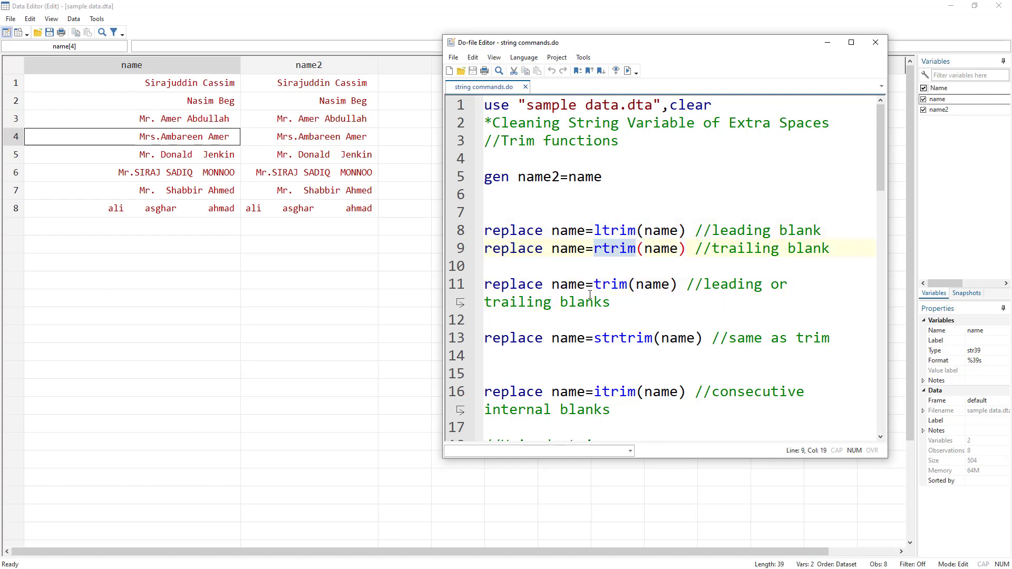
double_click(609, 285)
click(456, 288)
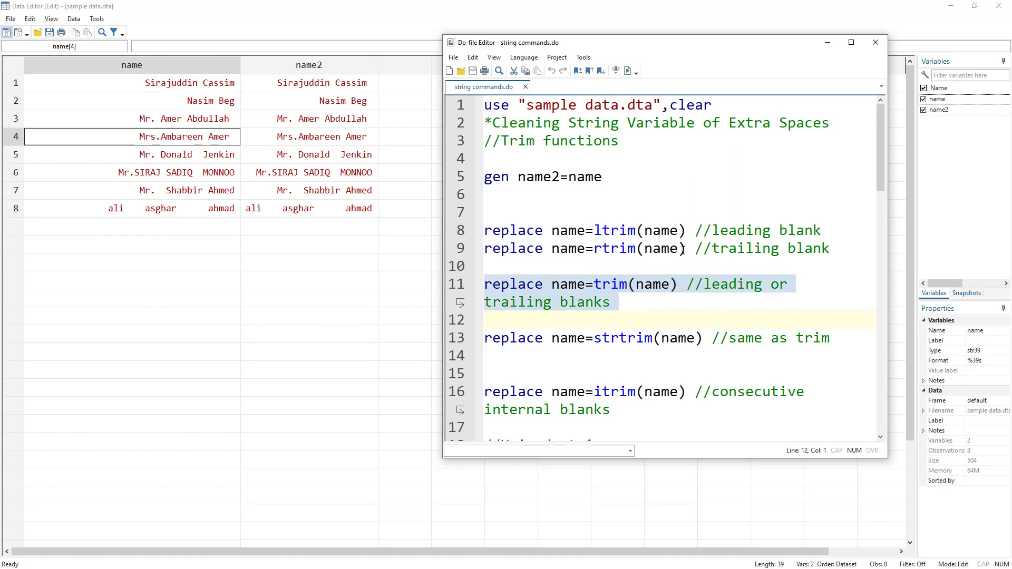
key(shift+Left)
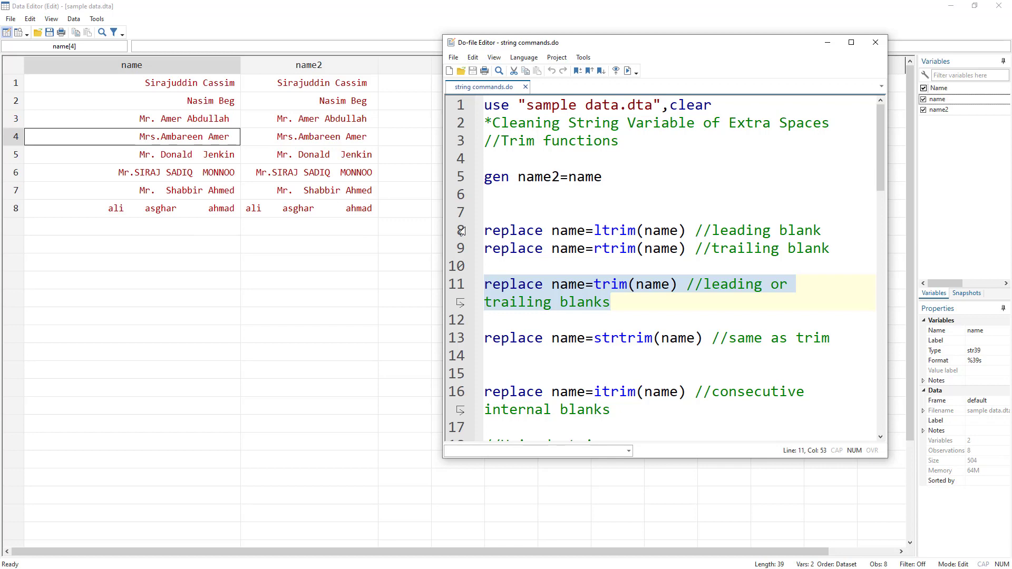
drag(462, 232, 468, 268)
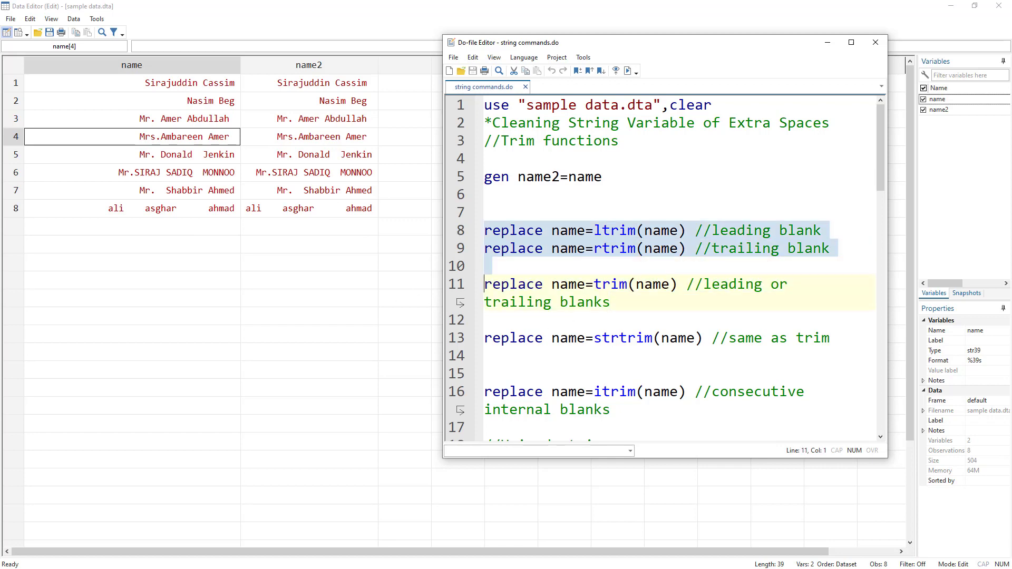
key(alt+Tab)
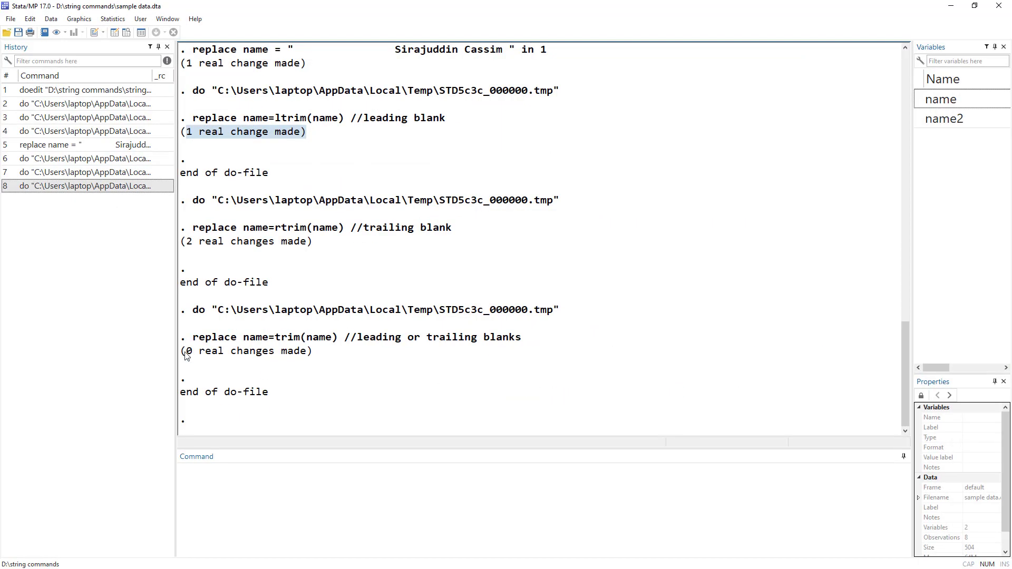
drag(181, 351, 318, 355)
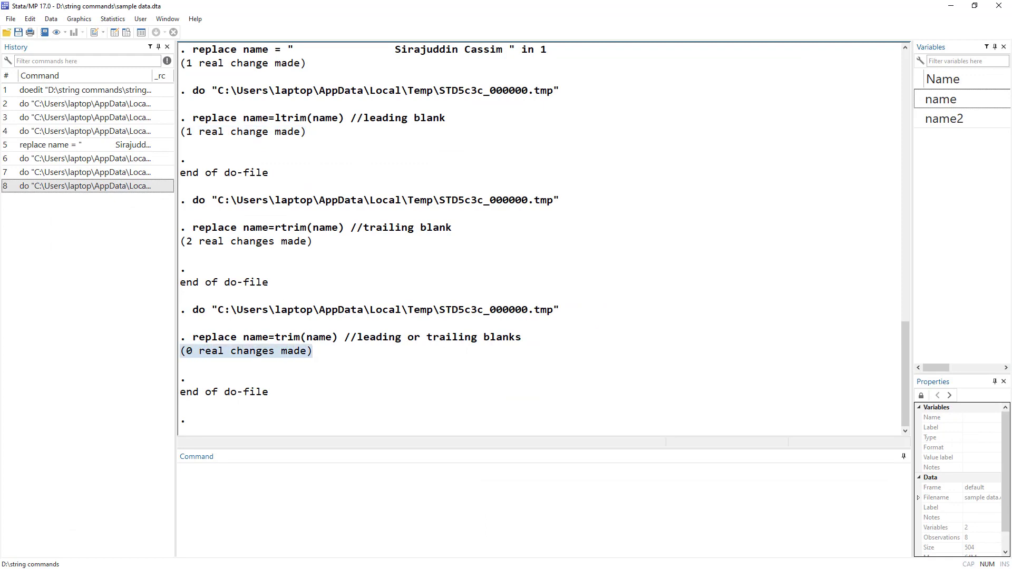
key(alt+Tab)
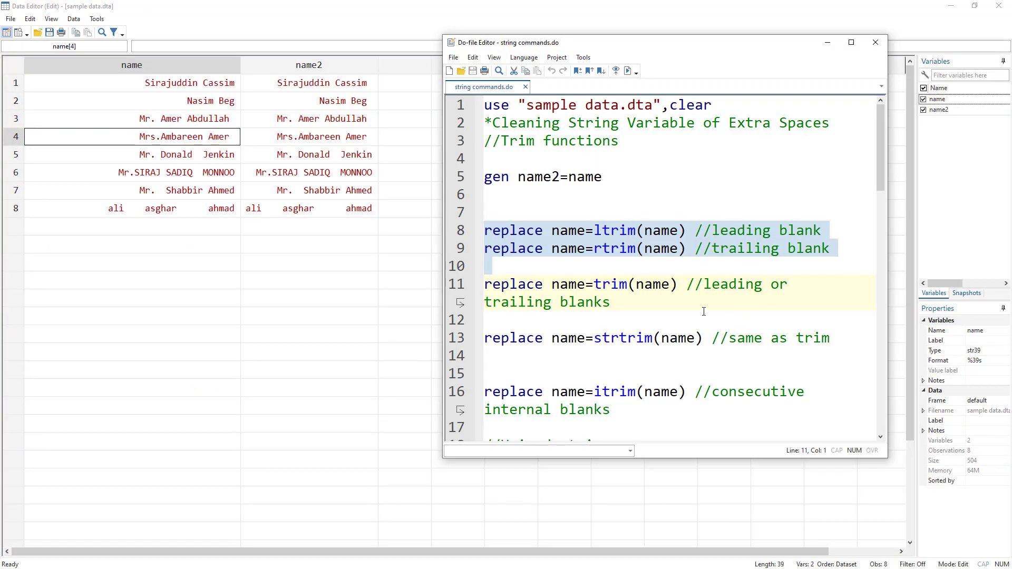
Step: Compare the trim and strtrim function names in the do-file's replace commands
scroll(581, 300, down, 1)
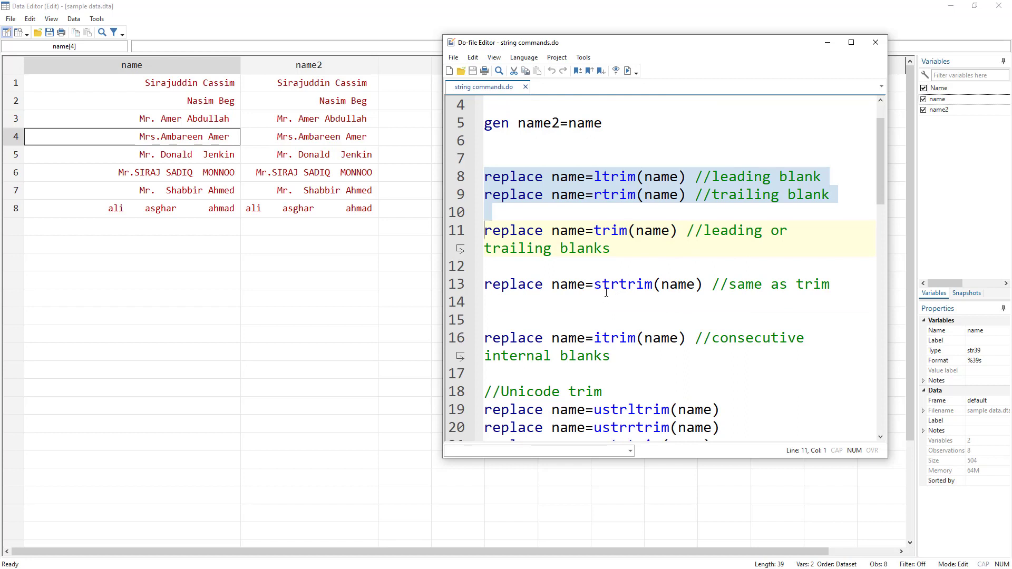
drag(594, 286, 621, 285)
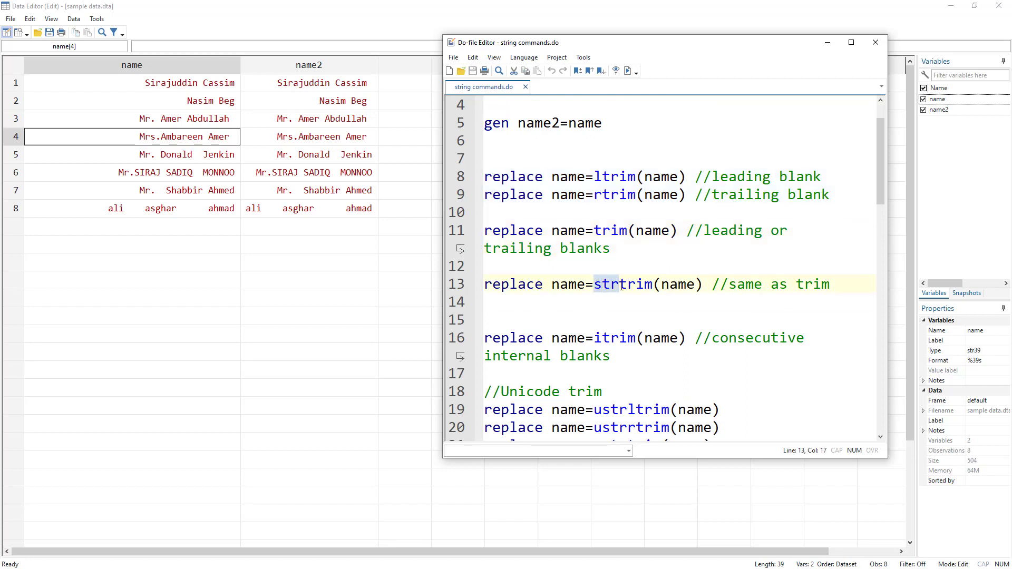
double_click(611, 230)
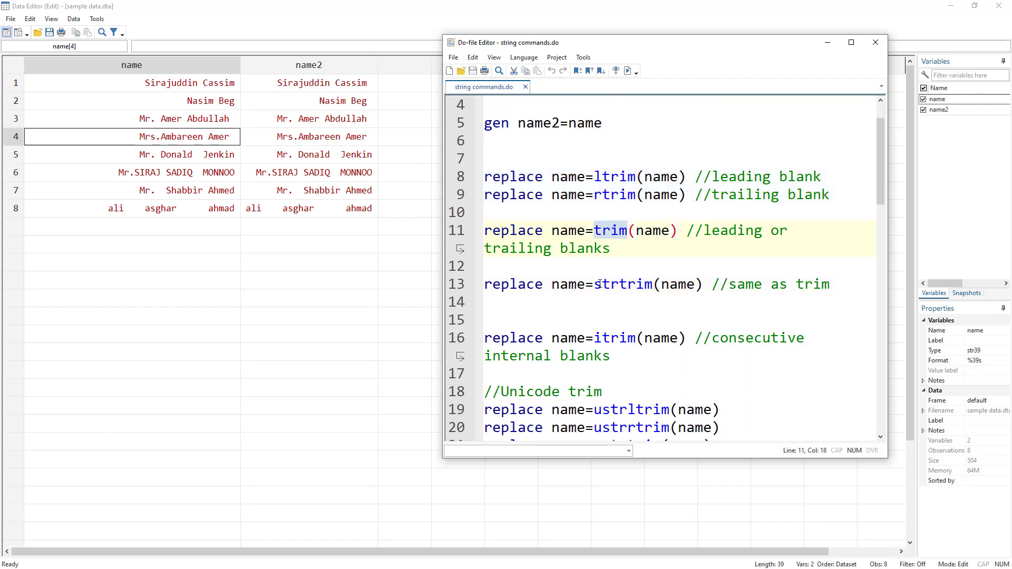
drag(594, 285, 618, 285)
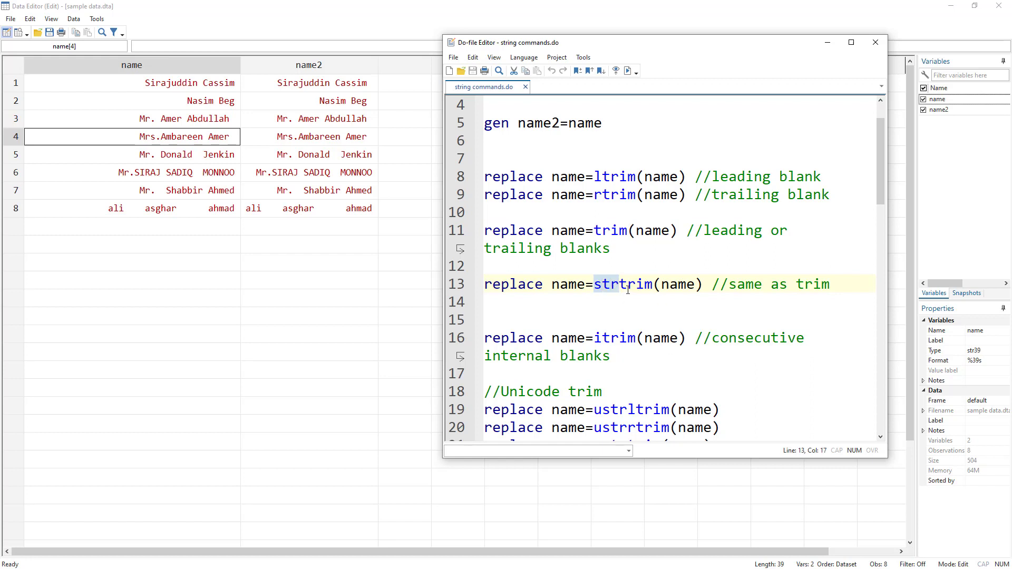
drag(619, 285, 593, 285)
double_click(609, 234)
Step: Examine the str prefix in the do-file's change-case commands, especially strlower(name)
scroll(579, 325, down, 2)
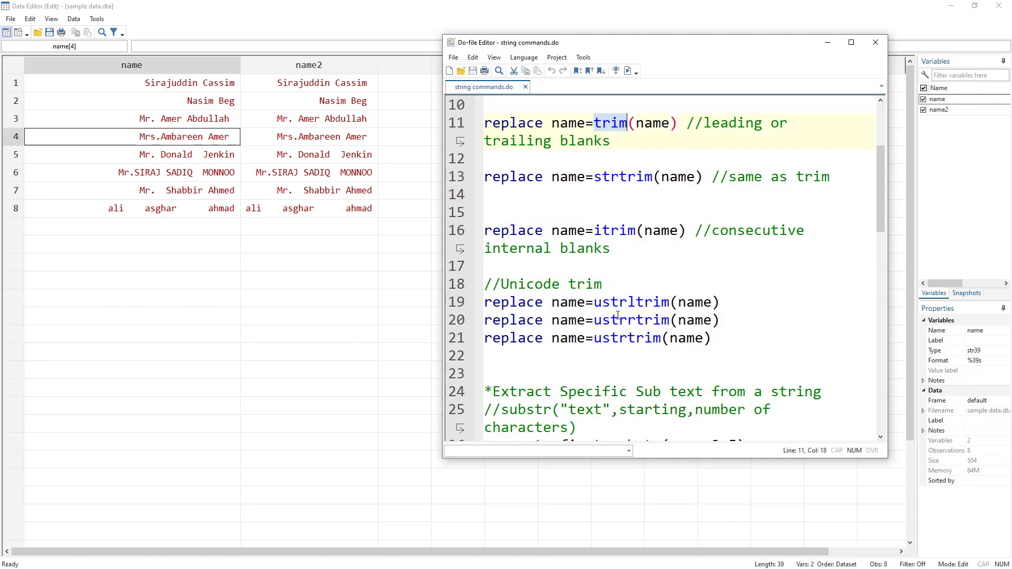
scroll(618, 316, up, 3)
scroll(622, 285, down, 3)
scroll(625, 284, up, 2)
drag(879, 201, 906, 386)
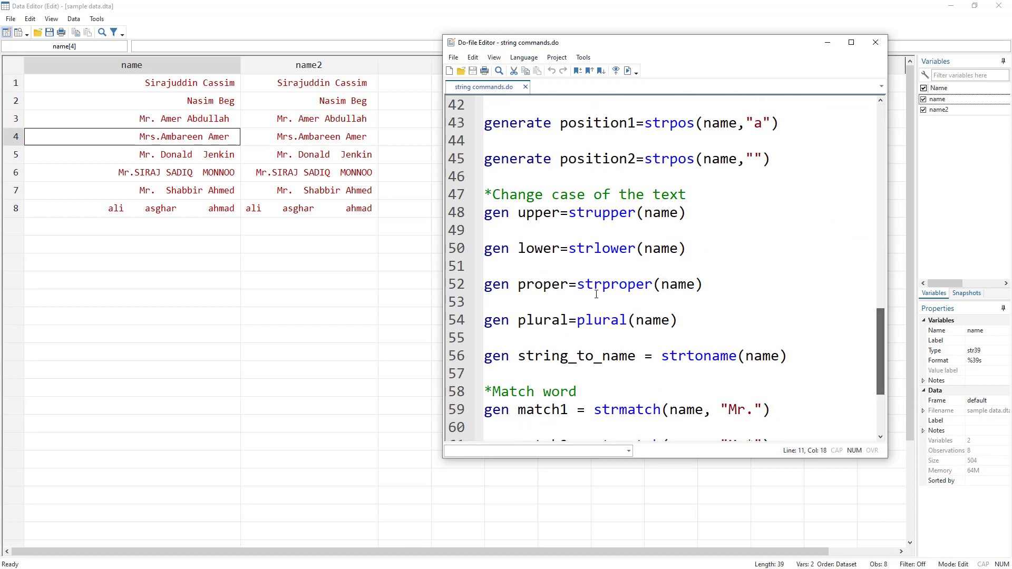
drag(594, 249, 635, 249)
double_click(607, 250)
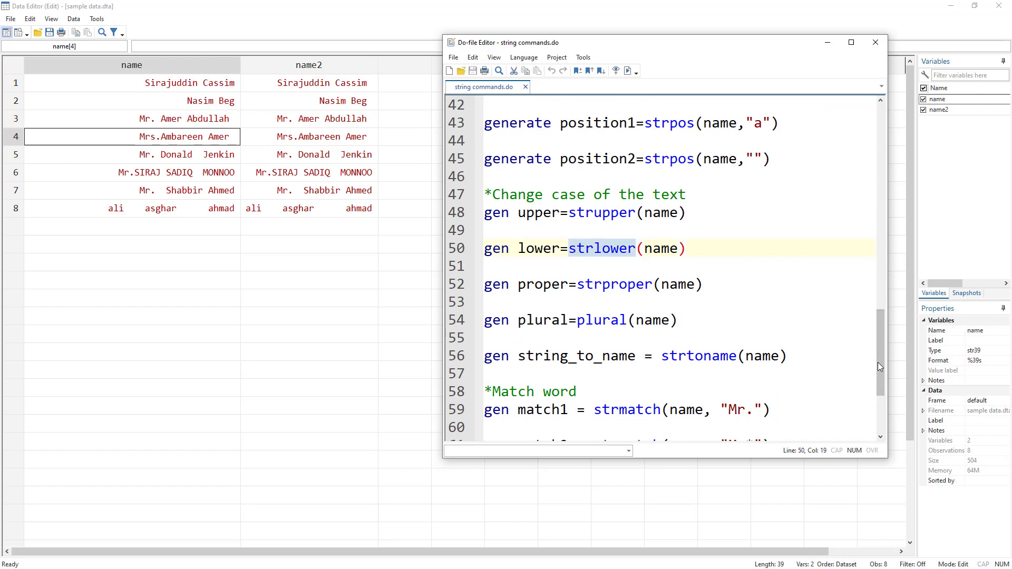
drag(879, 362, 870, 151)
Step: Run the do-file line replace name=itrim(name) to collapse consecutive internal blanks in the name variable
scroll(614, 278, down, 3)
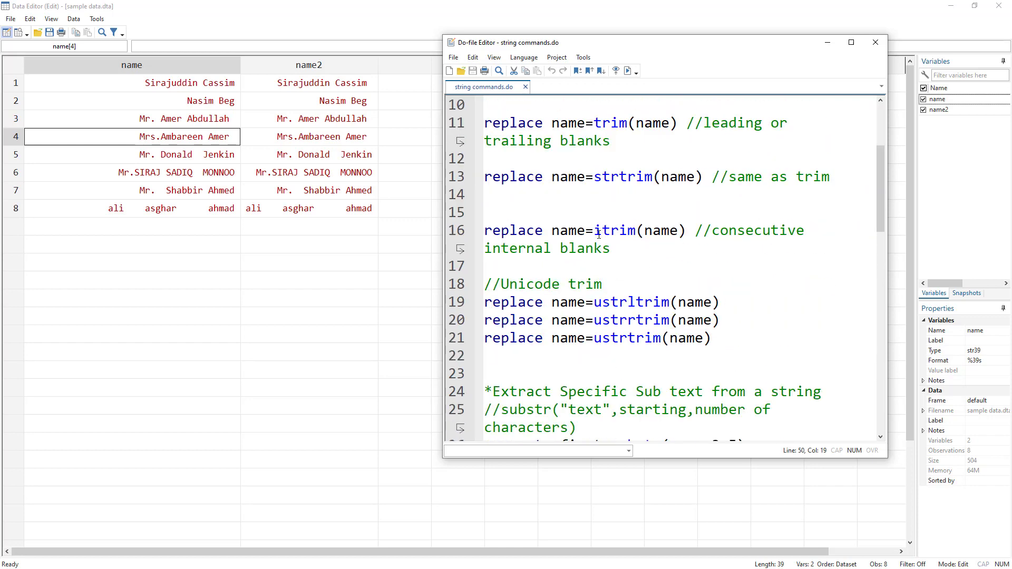
drag(595, 234, 600, 234)
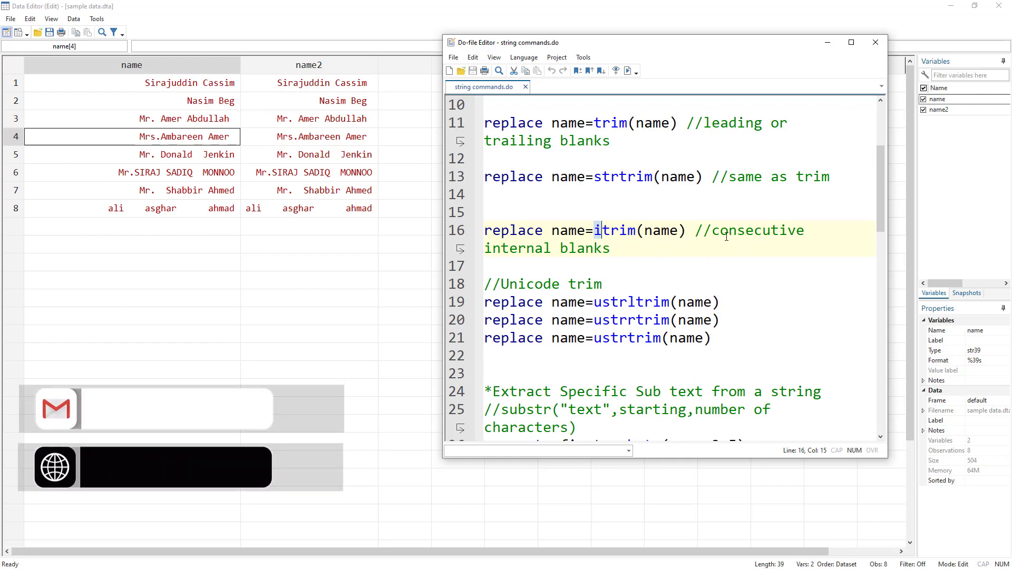
click(460, 234)
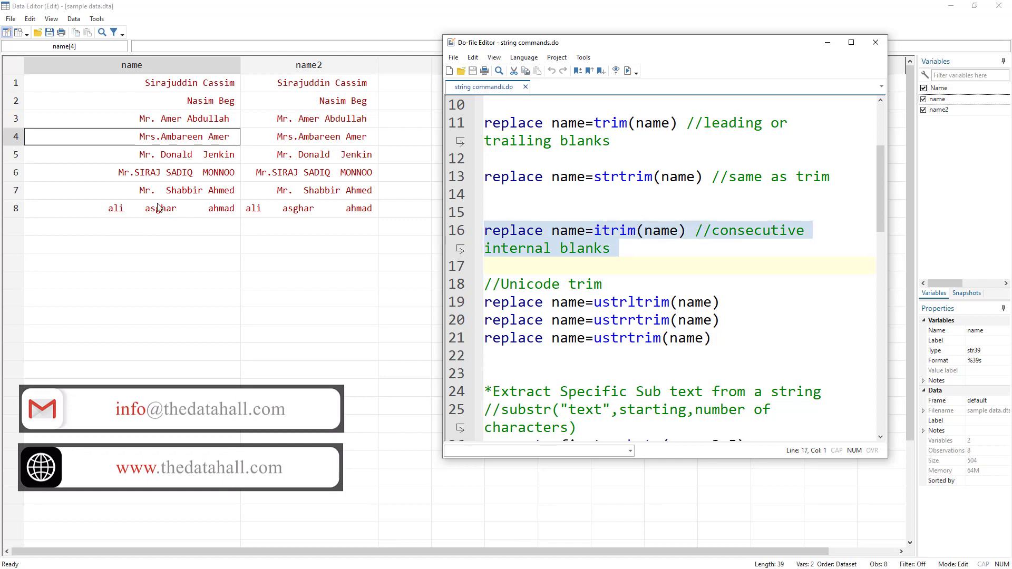
click(627, 72)
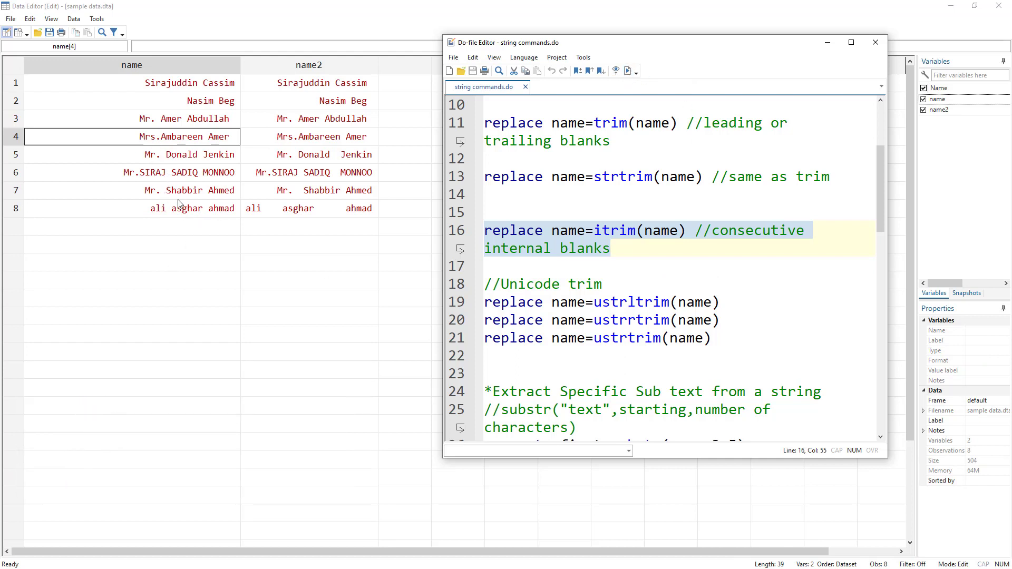
Step: Inspect the internal spaces in the name2 values of observations 6 and 7 in the Data Editor
click(337, 178)
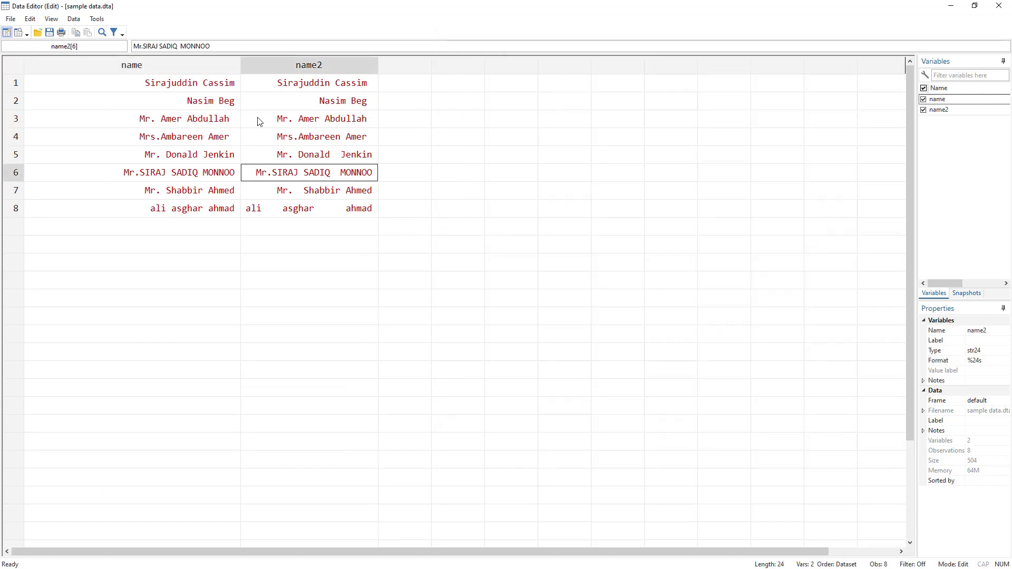
click(183, 46)
click(181, 46)
click(317, 196)
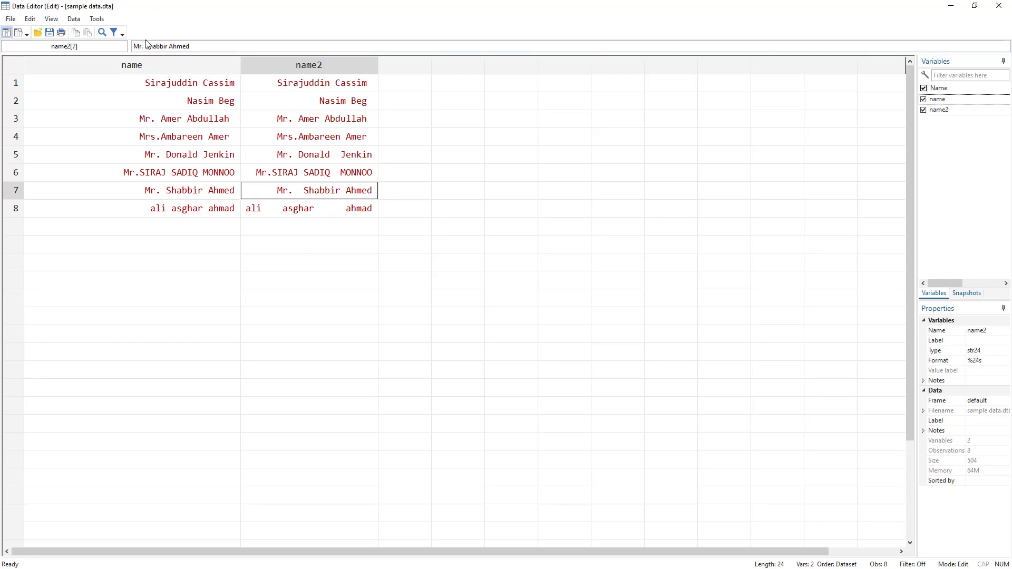
click(147, 46)
click(284, 221)
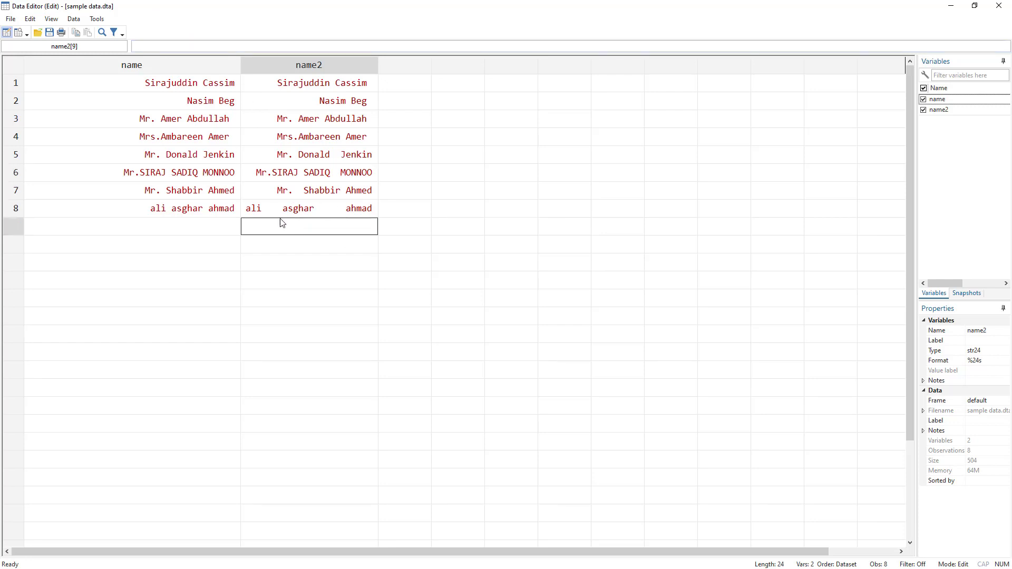
Step: Review the reported itrim changes and inspect the name value of observation 3 for a remaining trailing blank
key(alt+Tab)
key(alt+Tab)
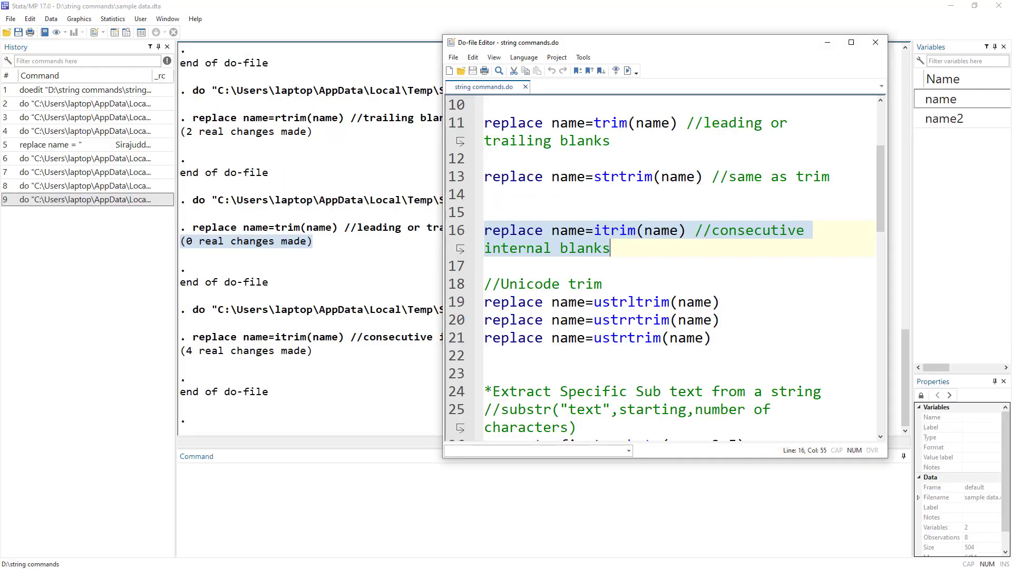
key(alt+Tab)
key(alt+Tab)
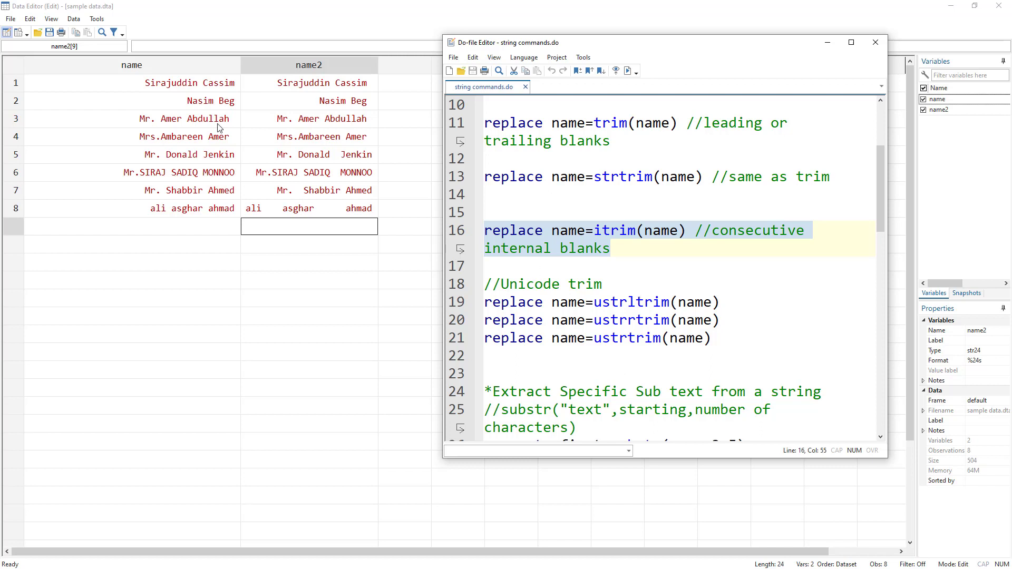
drag(223, 123, 229, 154)
click(237, 120)
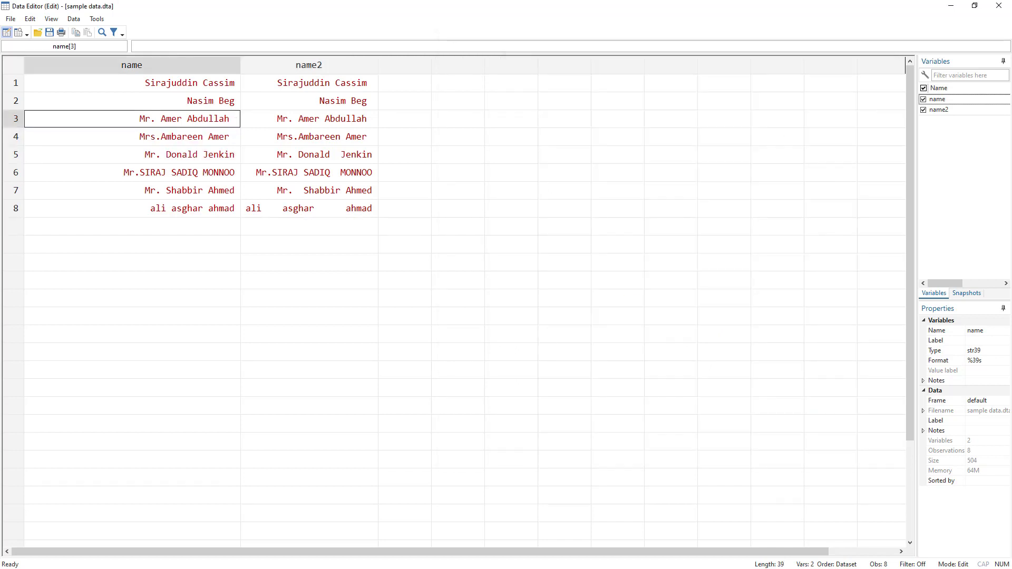
key(alt+Tab)
key(alt+Tab)
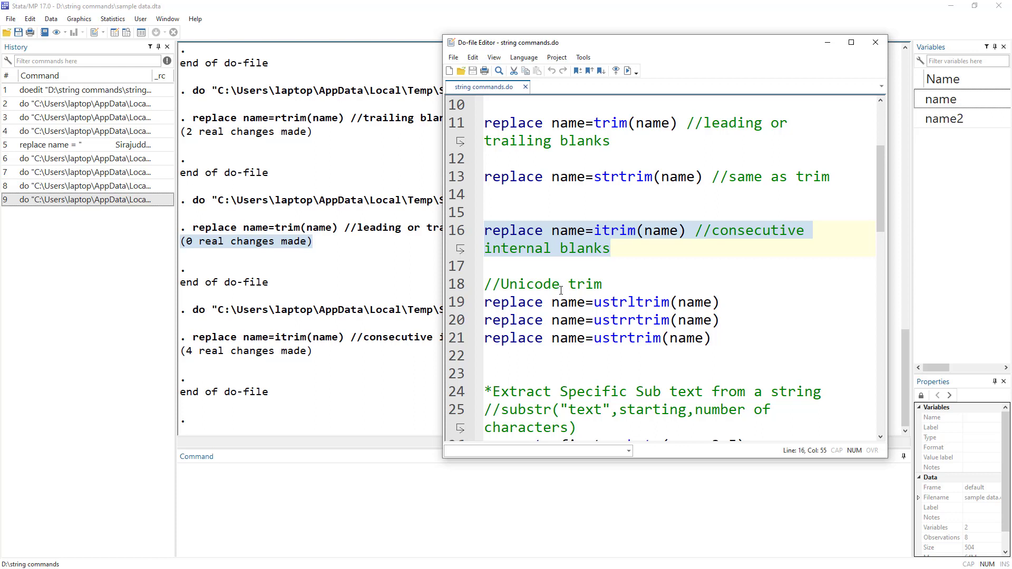
Step: Compare the Unicode trim functions ustrltrim and ustrtrim with the ltrim and strtrim functions in the do-file
double_click(518, 290)
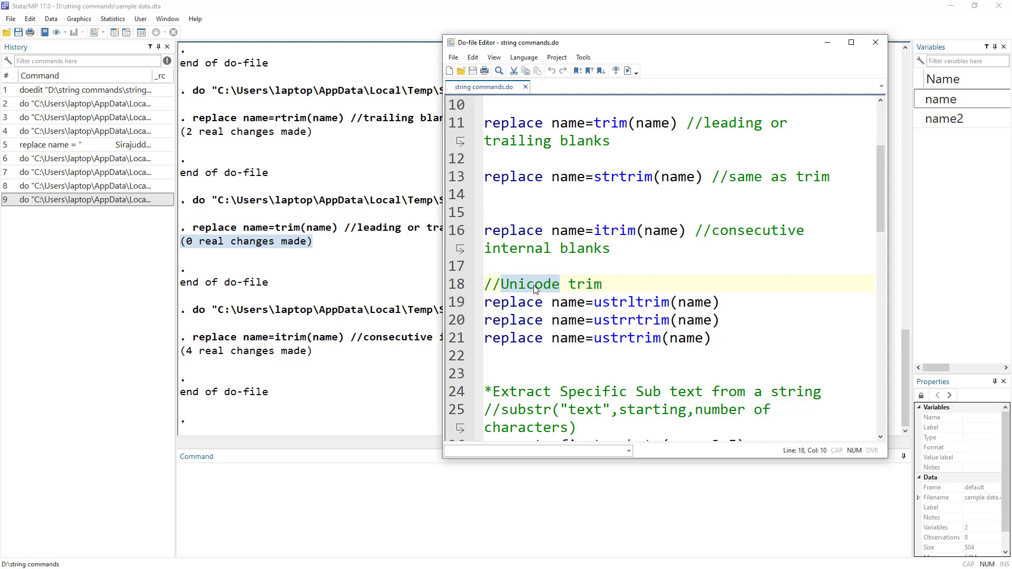
key(alt+Tab)
key(alt+Tab)
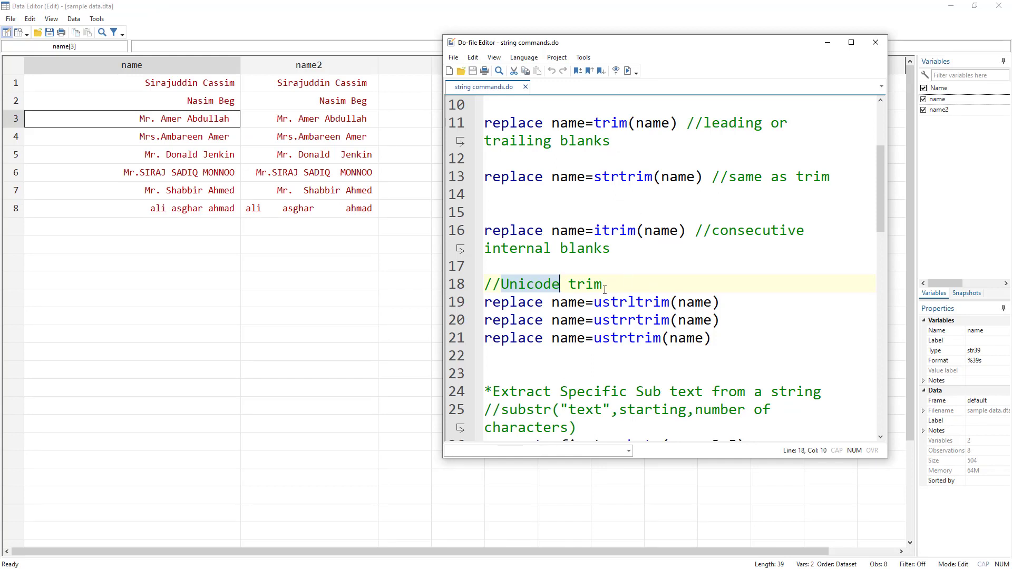
click(597, 303)
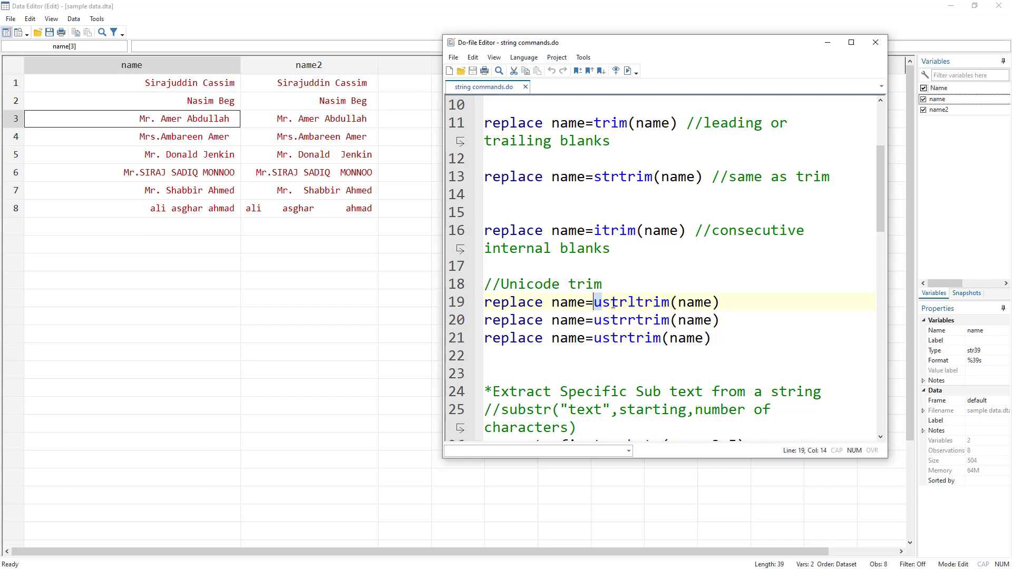
drag(605, 301, 676, 303)
scroll(633, 253, up, 3)
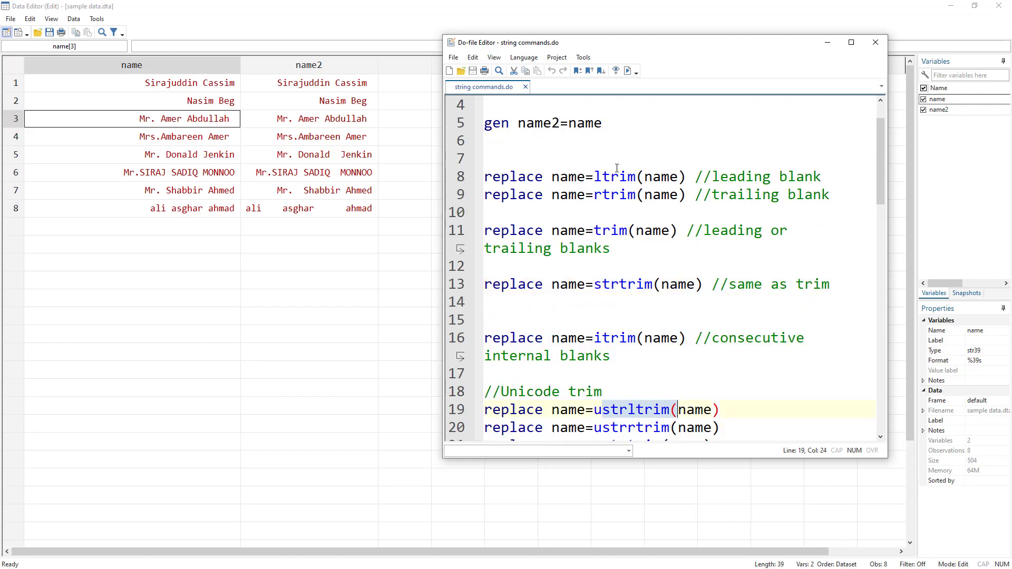
double_click(617, 231)
scroll(585, 308, down, 2)
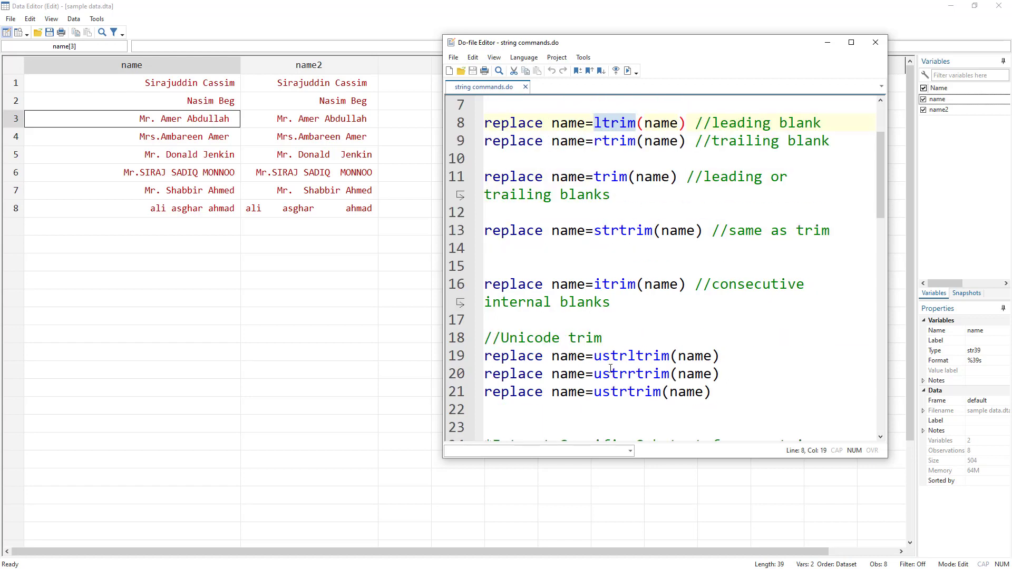
drag(594, 359, 669, 358)
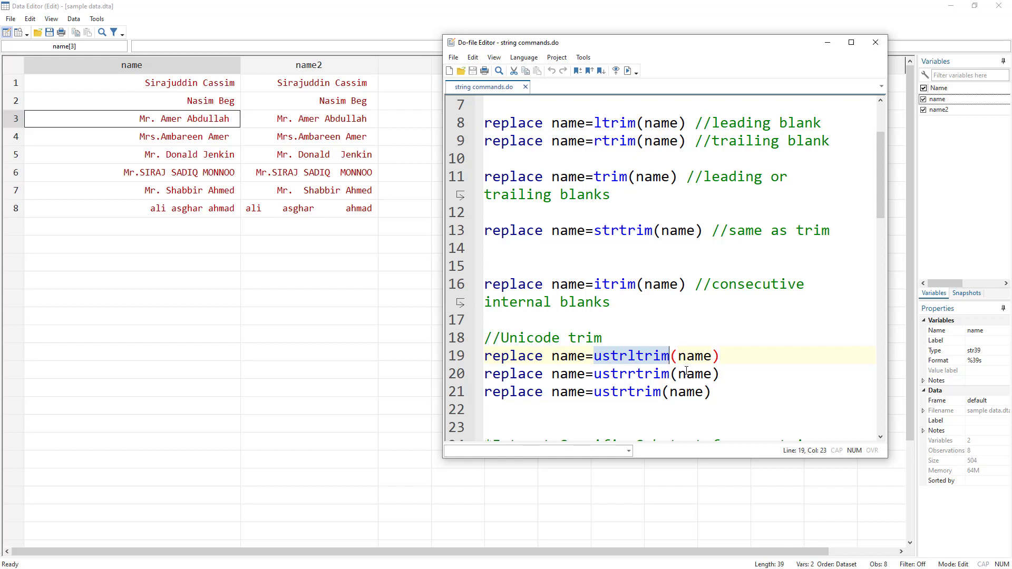
drag(594, 230, 653, 230)
mouse_move(594, 392)
mouse_down()
mouse_move(660, 393)
mouse_move(594, 393)
mouse_up()
click(602, 392)
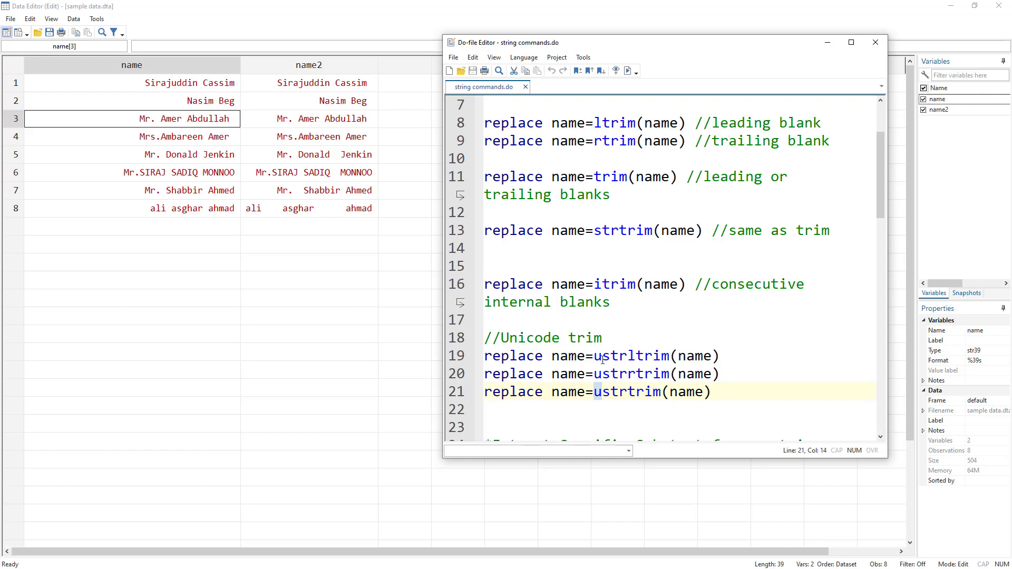
Step: Run the three Unicode trim lines that replace name using ustrltrim, ustrrtrim and ustrtrim
drag(603, 357, 594, 356)
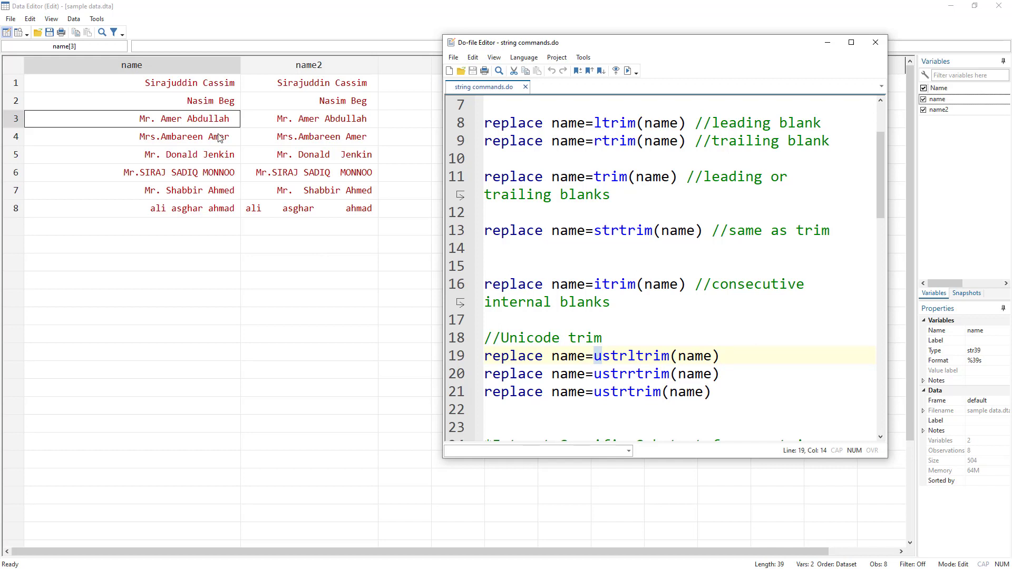
click(447, 356)
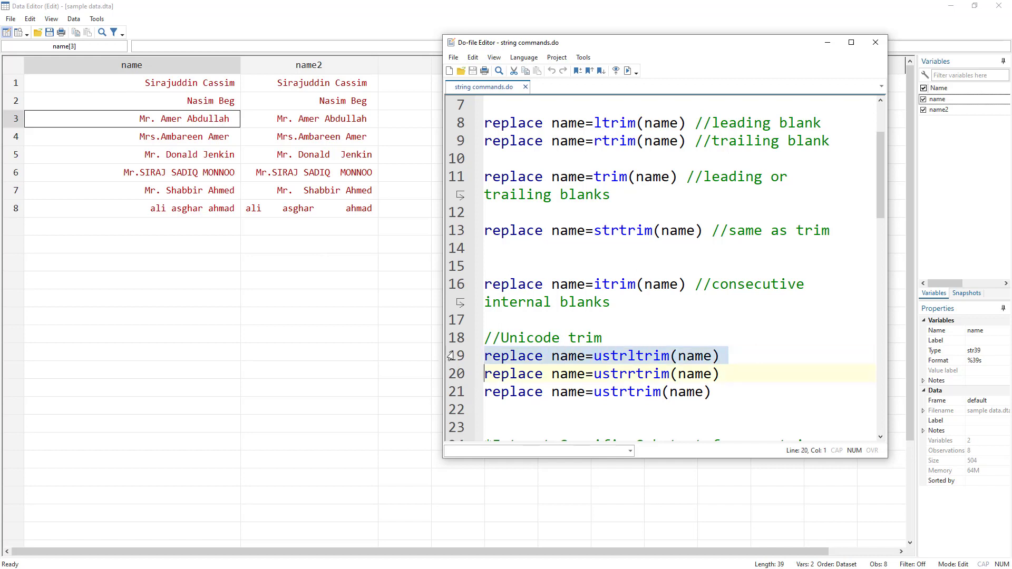
click(627, 70)
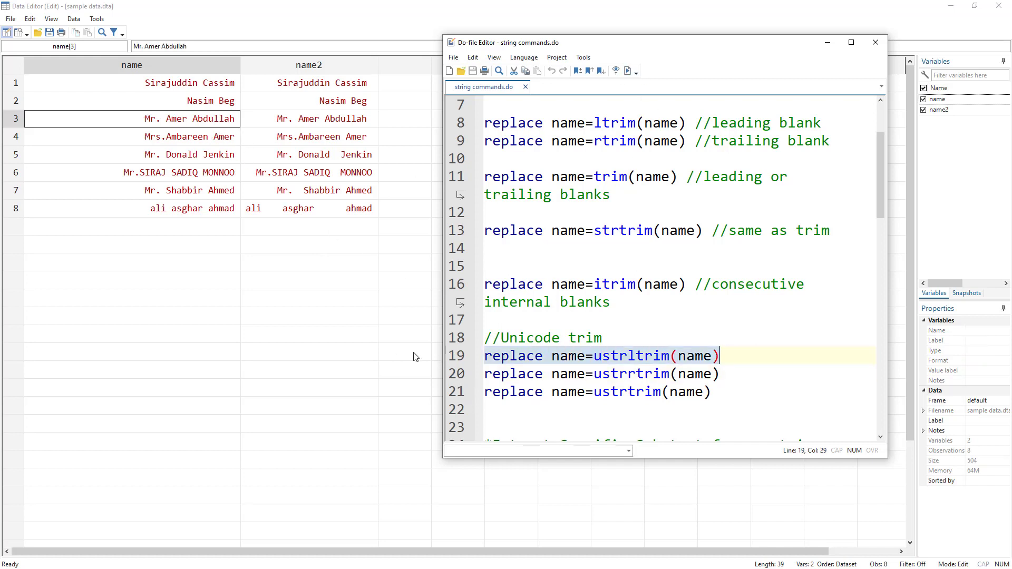
drag(459, 376, 459, 393)
click(627, 71)
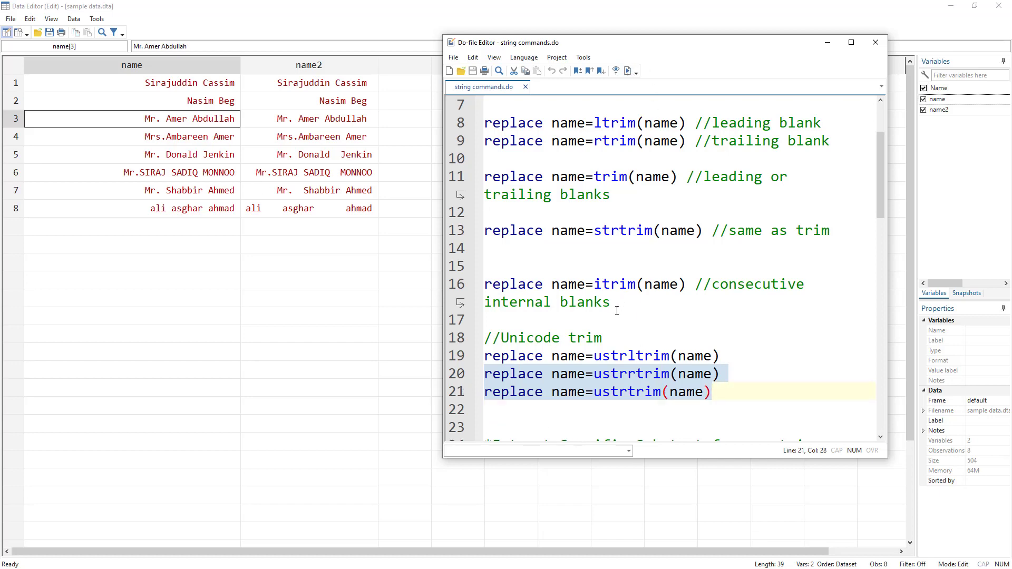
Step: Check the name values of observations 3 and 4 for trailing blanks and review the ustrltrim function in the do-file
scroll(616, 310, down, 3)
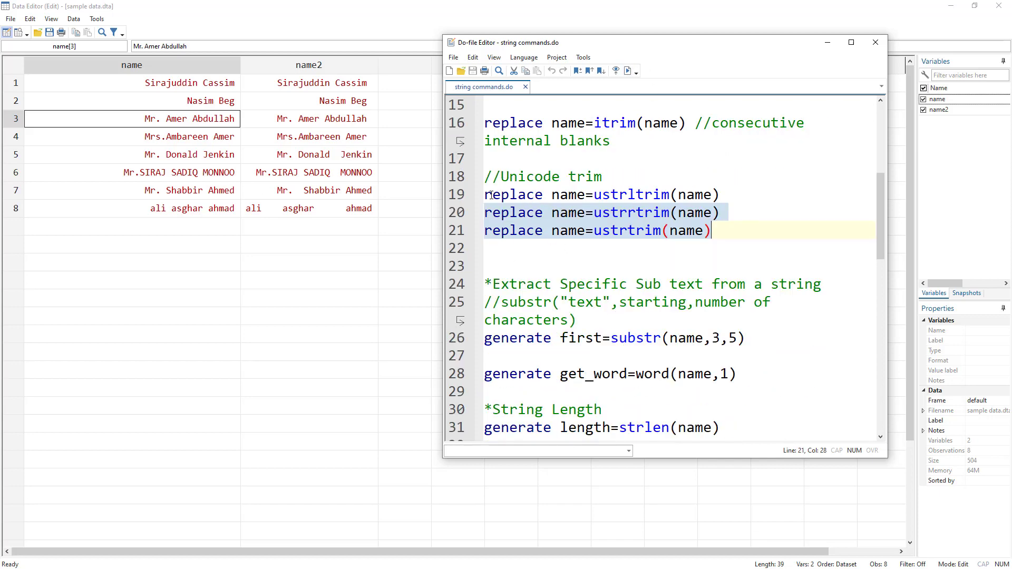
click(216, 135)
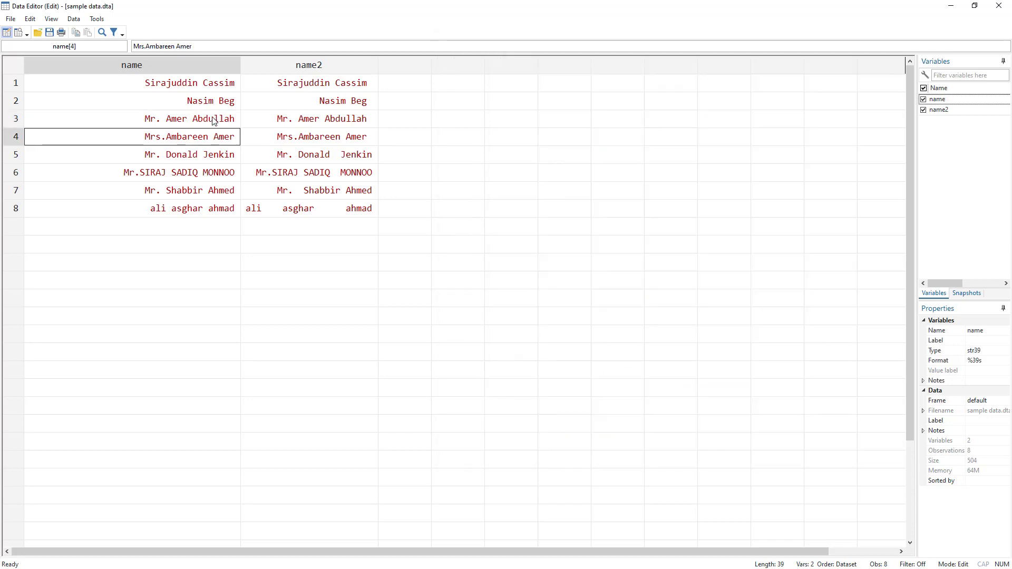
click(215, 118)
key(alt+Tab)
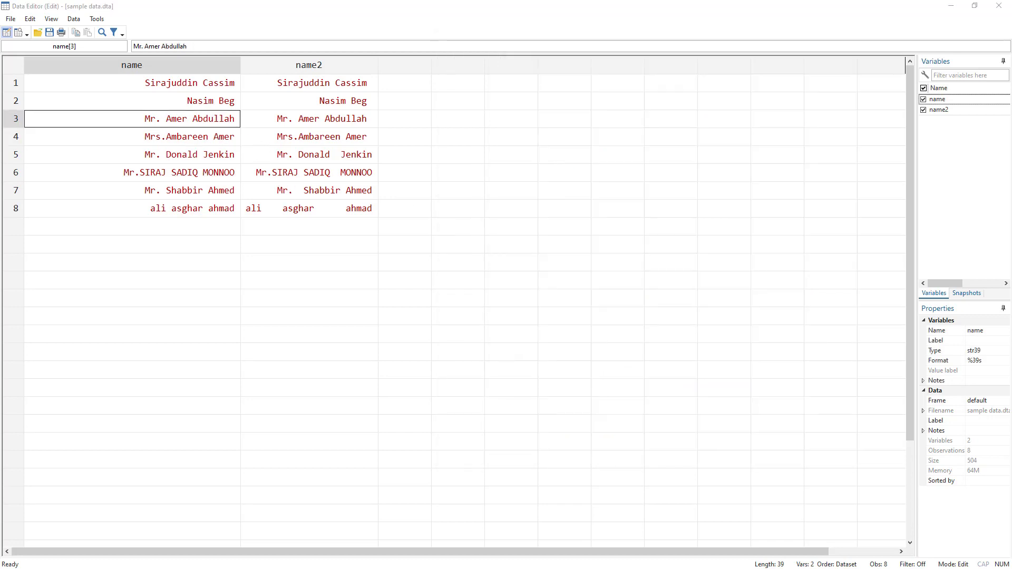
key(alt+Tab)
key(alt+Tab)
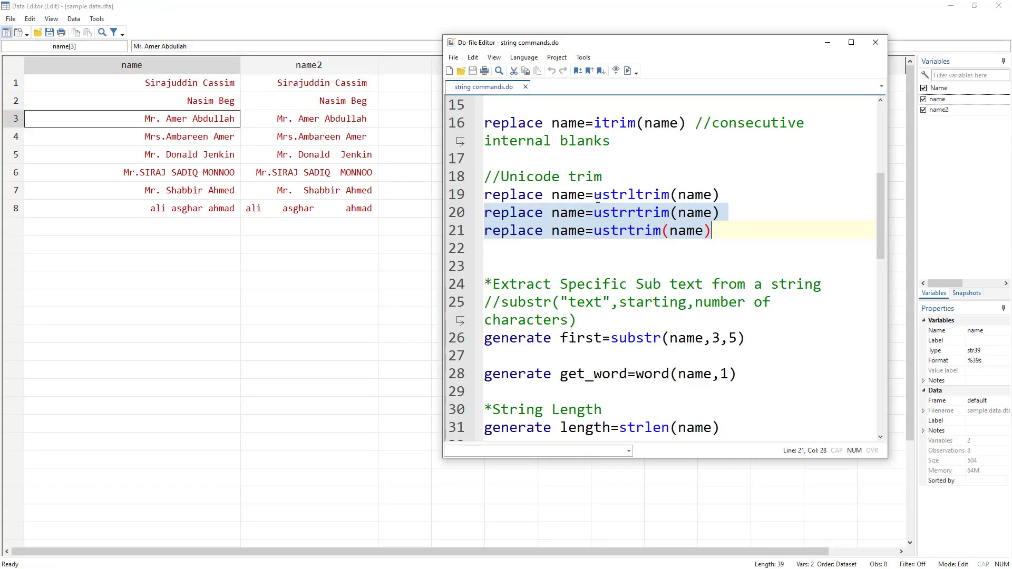
scroll(596, 201, up, 1)
drag(594, 248, 671, 248)
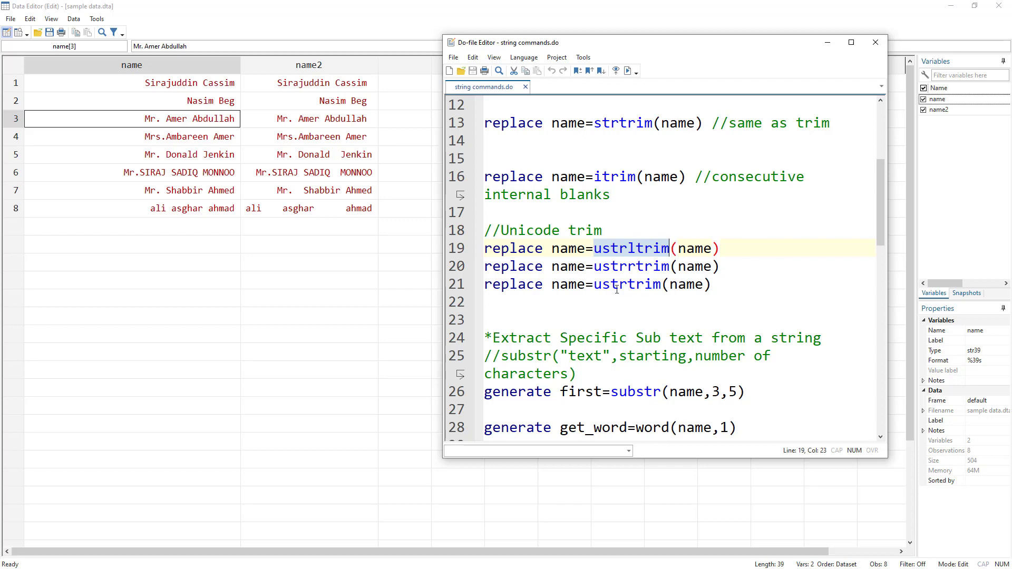
Step: Examine the substr syntax comment in the do-file, covering its text, starting position and number of characters arguments
scroll(595, 272, down, 2)
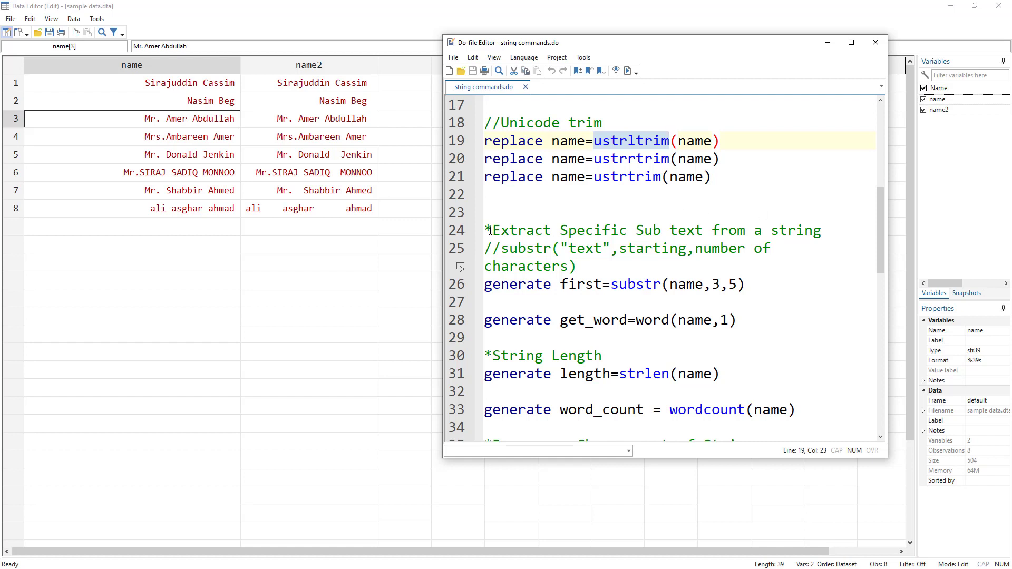
drag(489, 231, 823, 227)
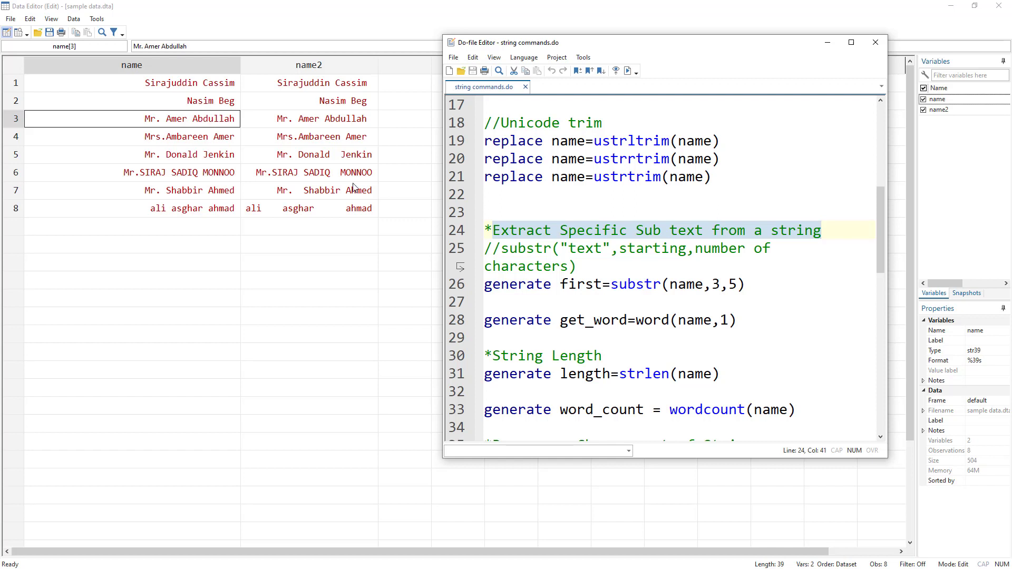
double_click(524, 247)
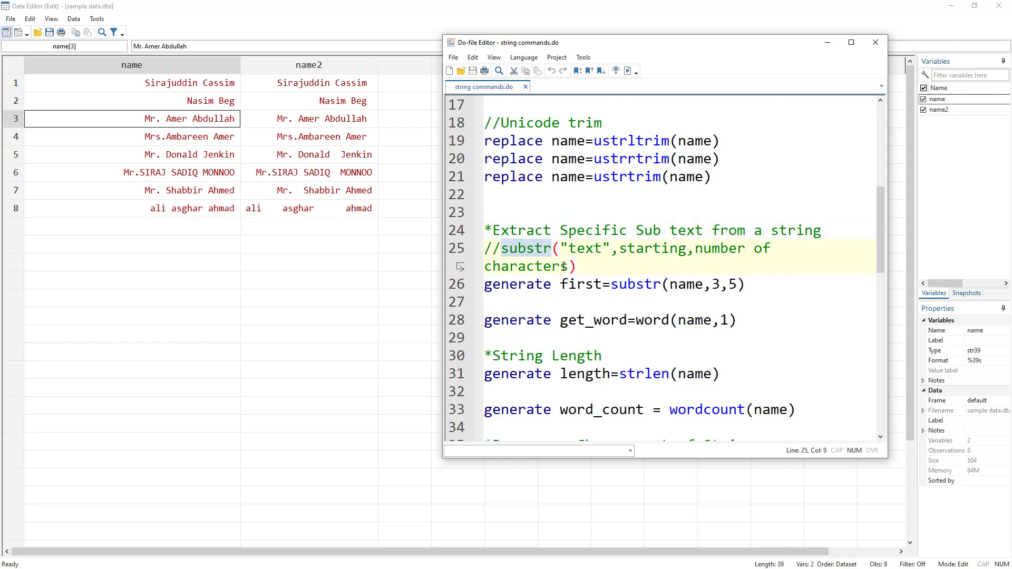
drag(560, 248, 611, 248)
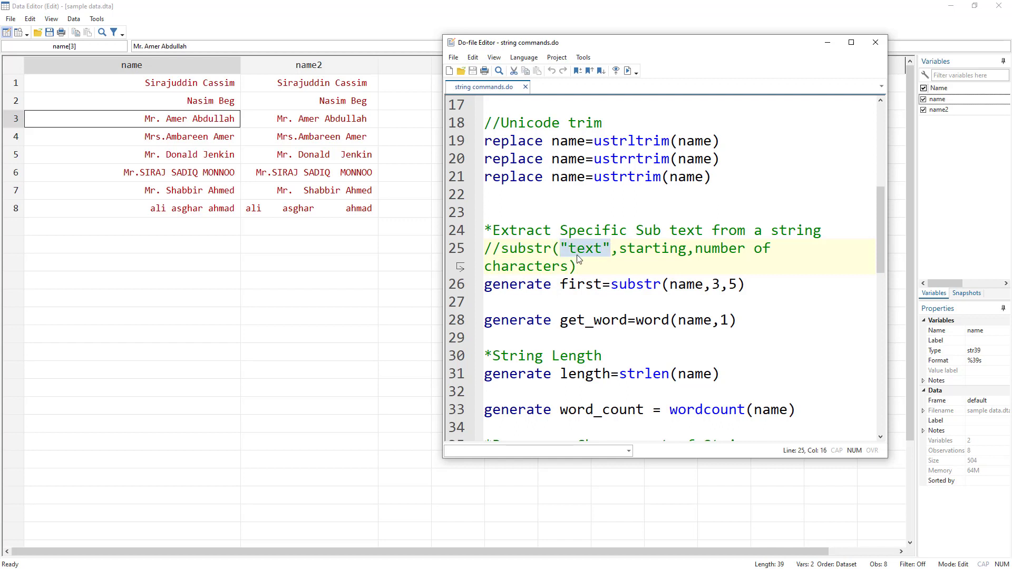
click(603, 249)
drag(620, 252, 688, 252)
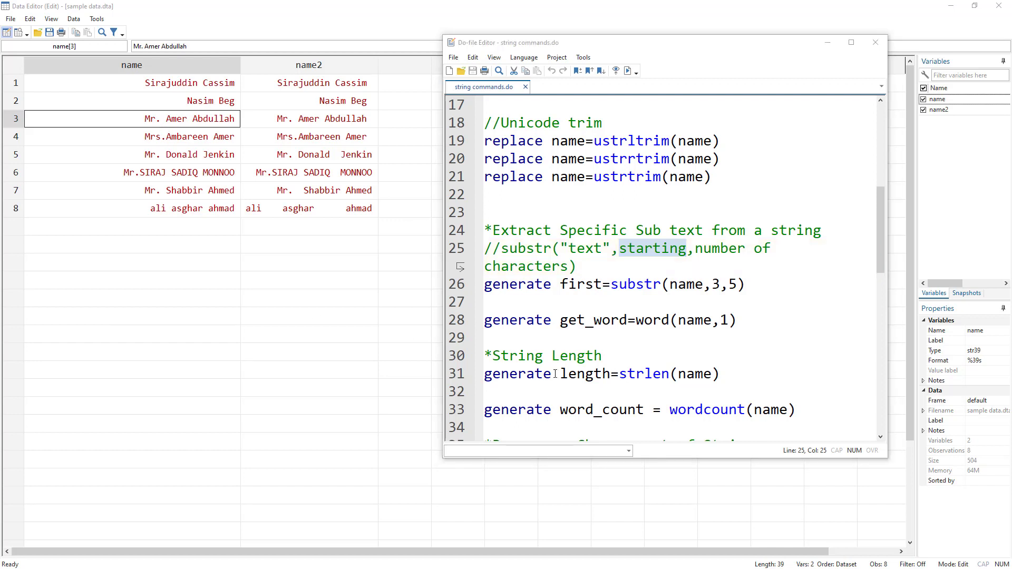
double_click(732, 247)
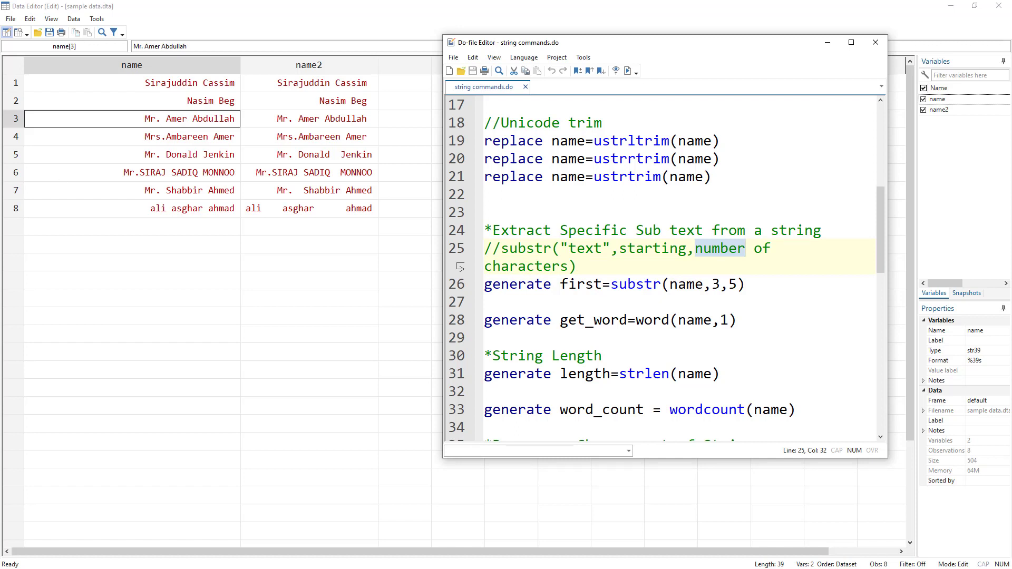
Step: Run generate first=substr(name,3,5) to extract five characters starting at the third, and uncover the first column in the Data Editor
double_click(518, 285)
double_click(569, 285)
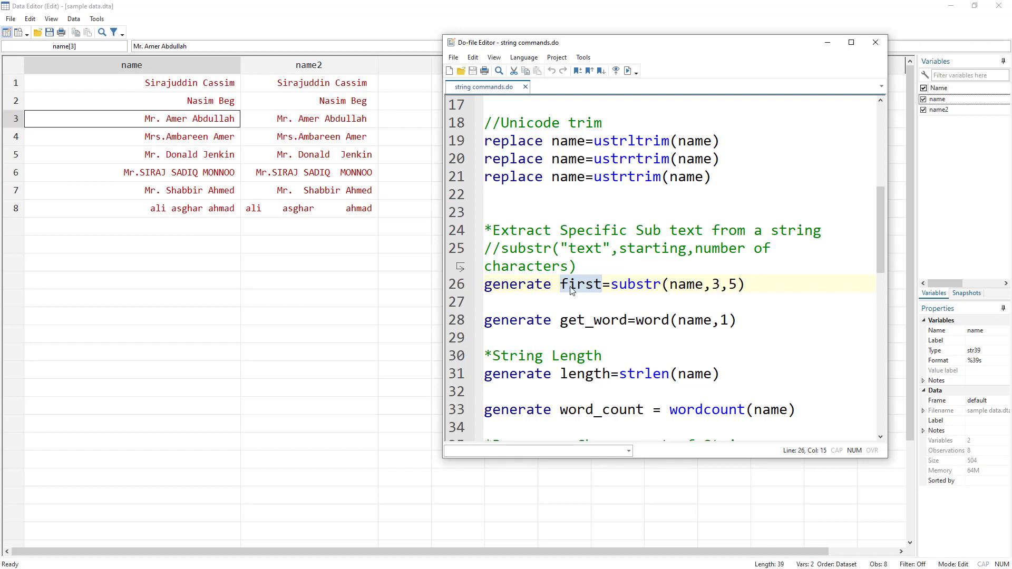
double_click(622, 285)
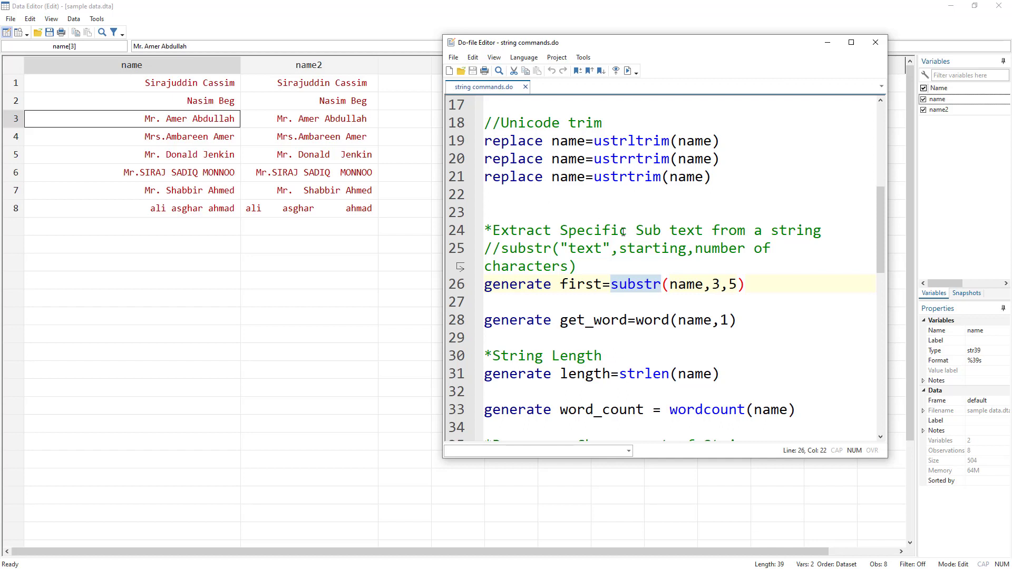
click(714, 285)
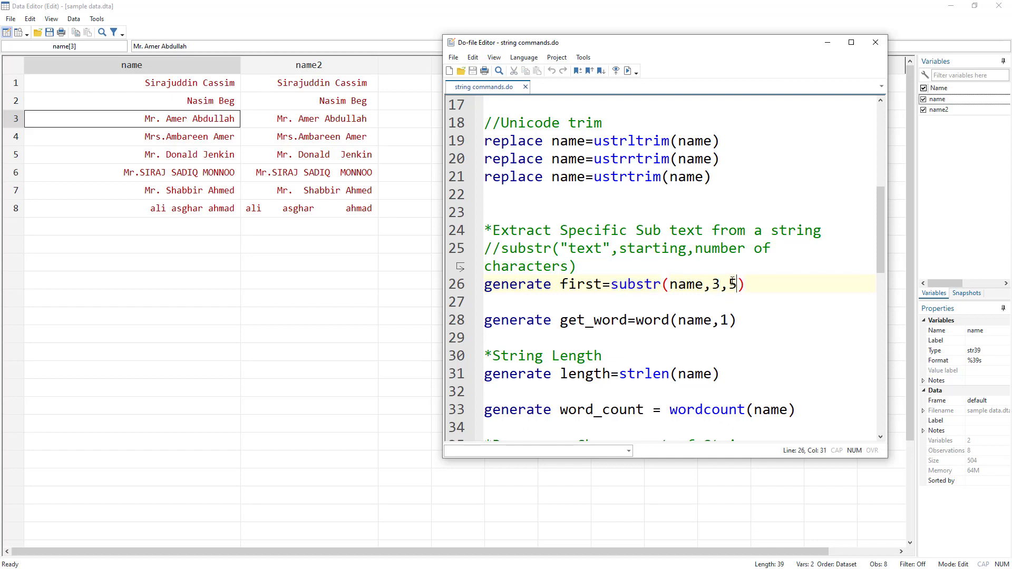
click(452, 285)
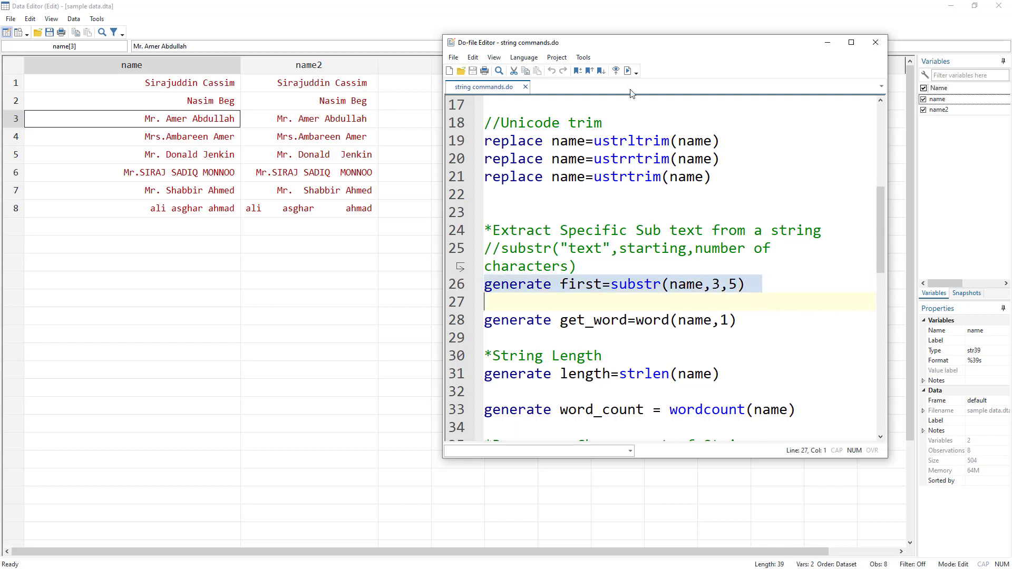
click(628, 70)
drag(610, 45, 636, 42)
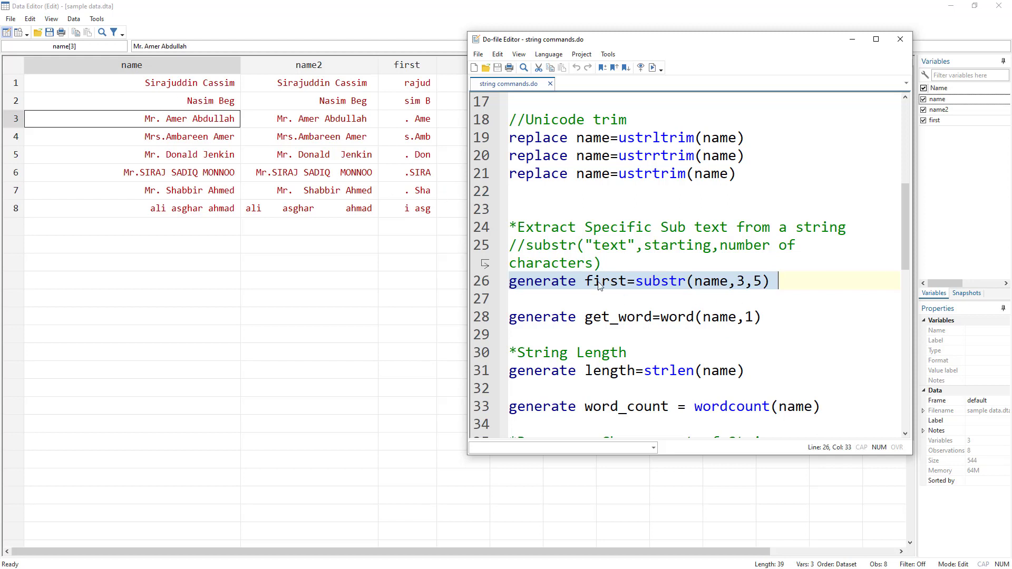
Step: Run the do-file line generate get_word=word(name,1) to extract the first word of each name into a new variable
click(667, 283)
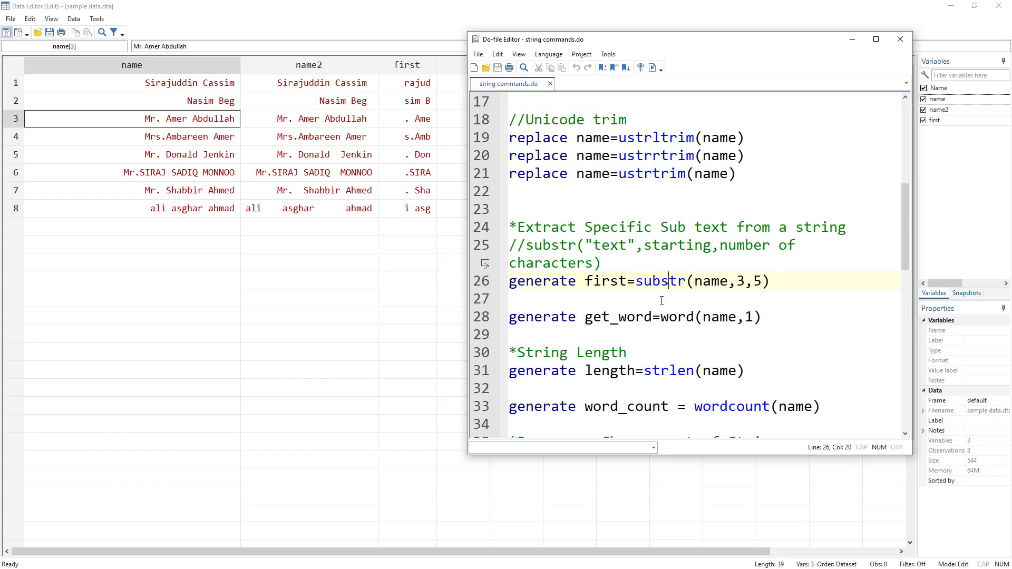
double_click(670, 318)
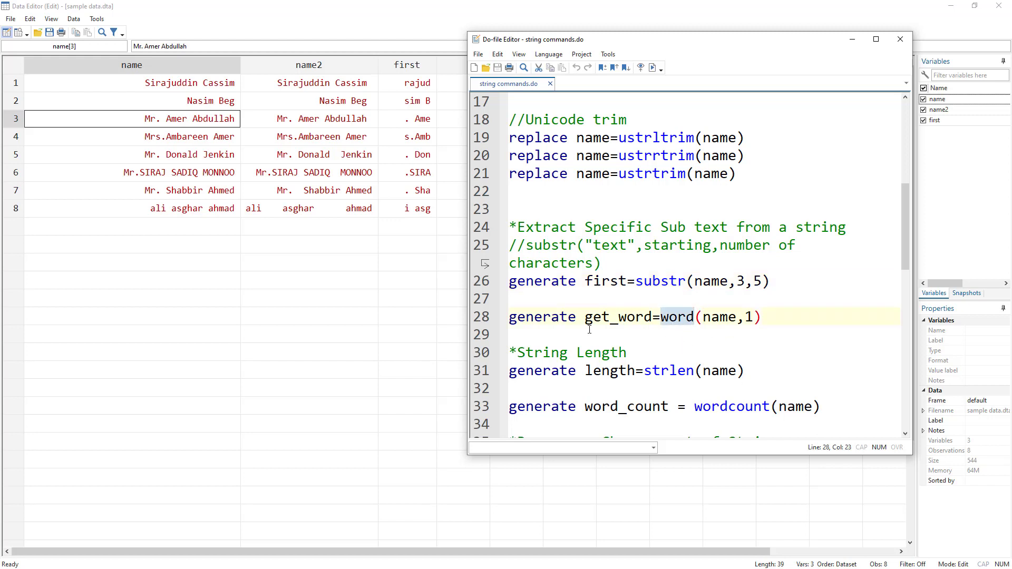
double_click(561, 319)
double_click(617, 317)
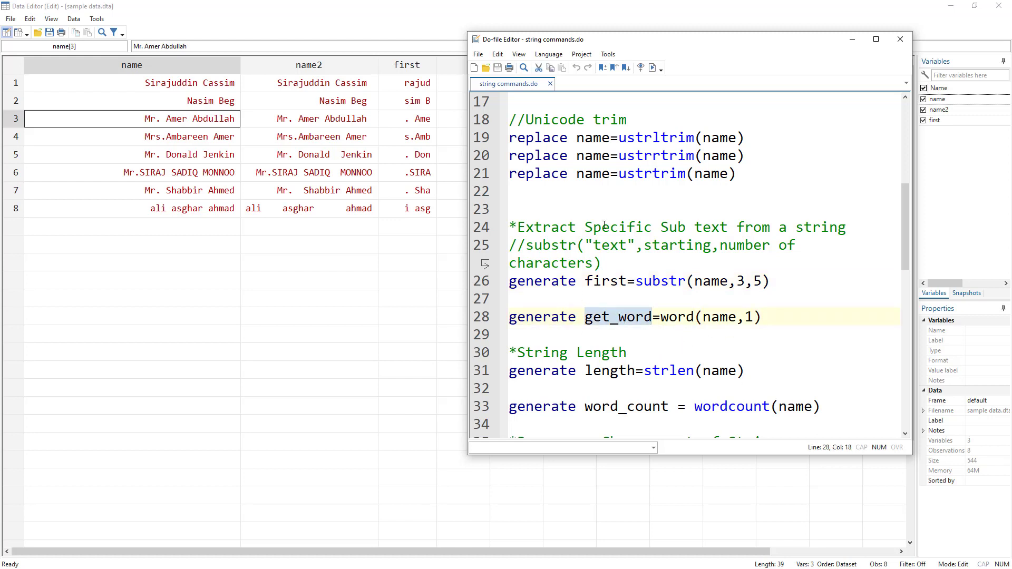
drag(598, 40, 648, 30)
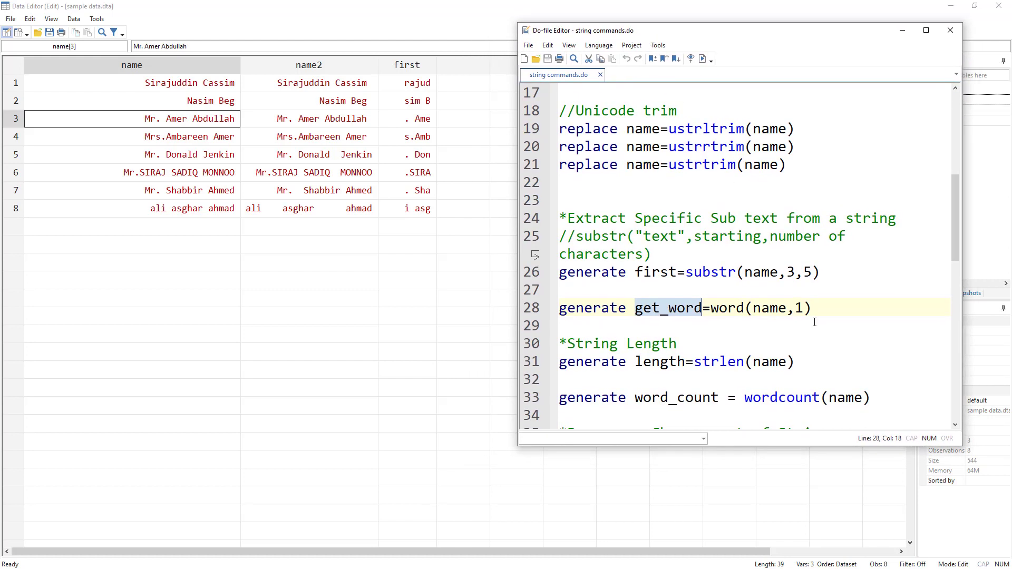
double_click(729, 310)
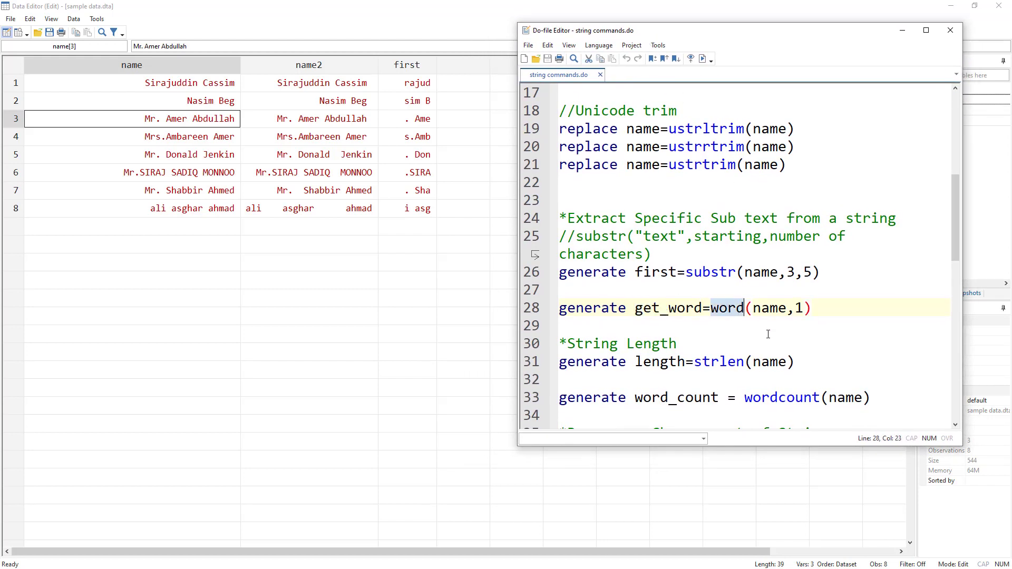
click(795, 308)
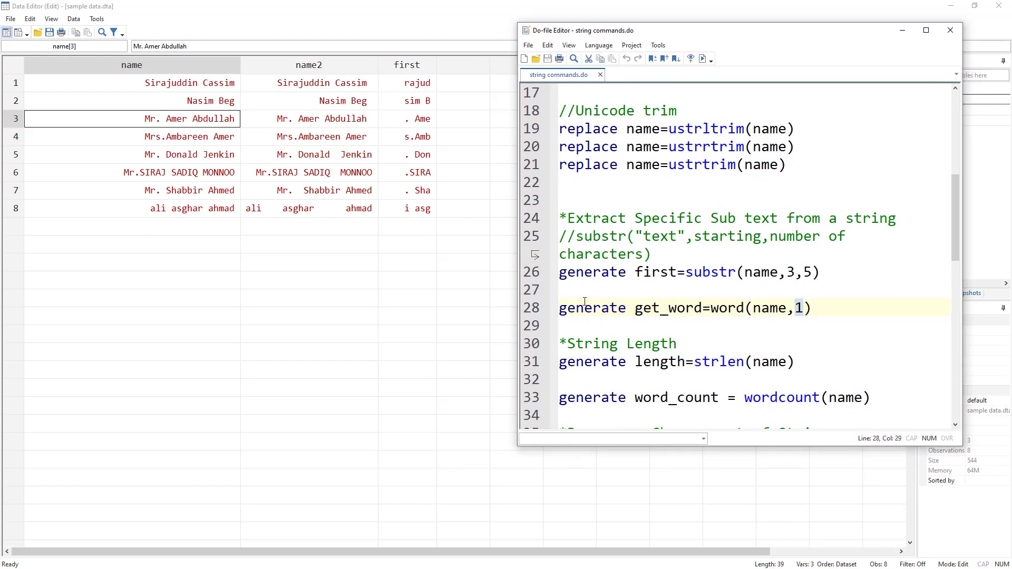
click(539, 308)
click(702, 59)
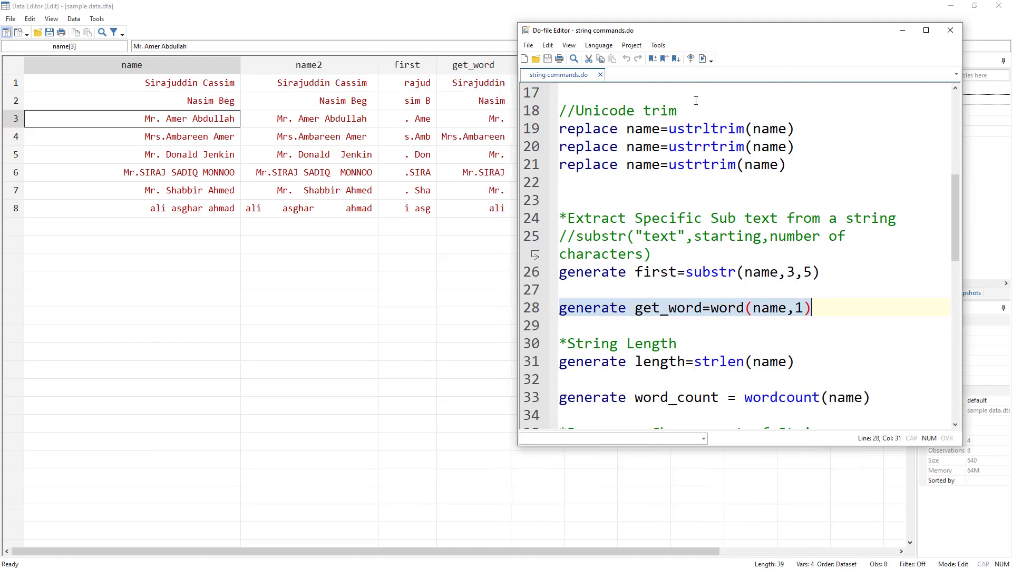
drag(612, 39, 630, 41)
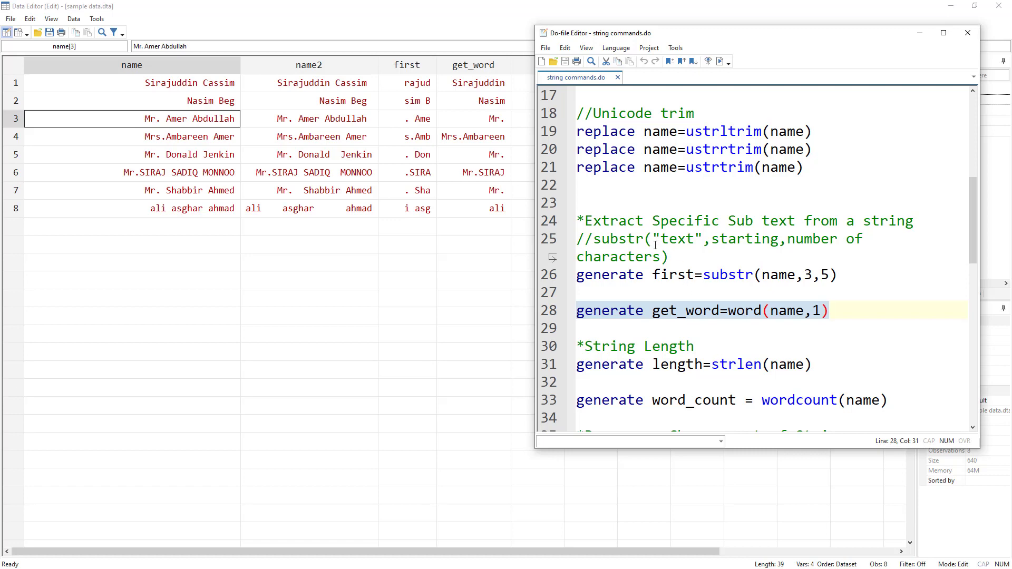
Step: Run the do-file line generate length=strlen(name) to store the character count of each name in a new variable
scroll(655, 245, down, 2)
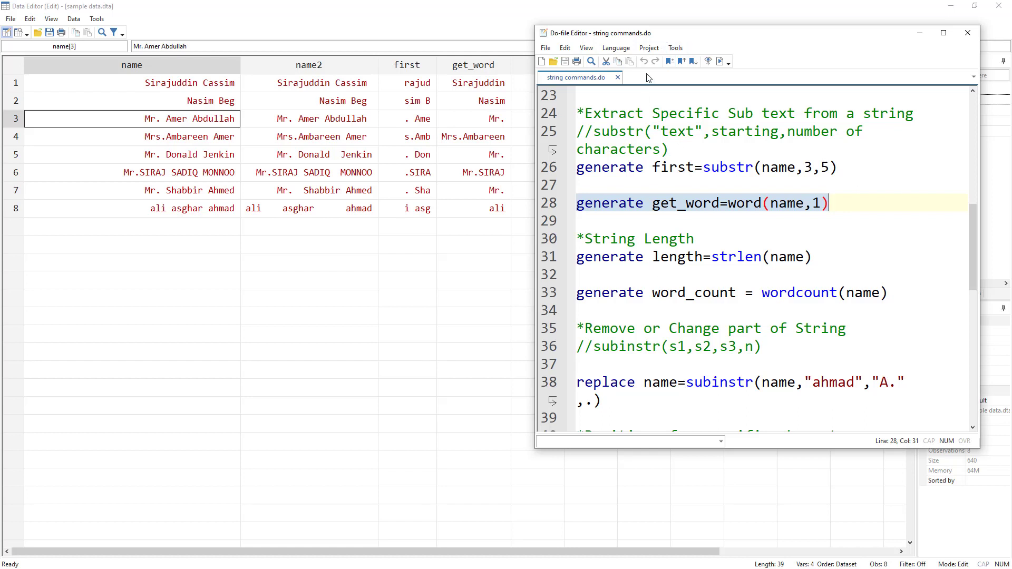
drag(675, 38, 697, 132)
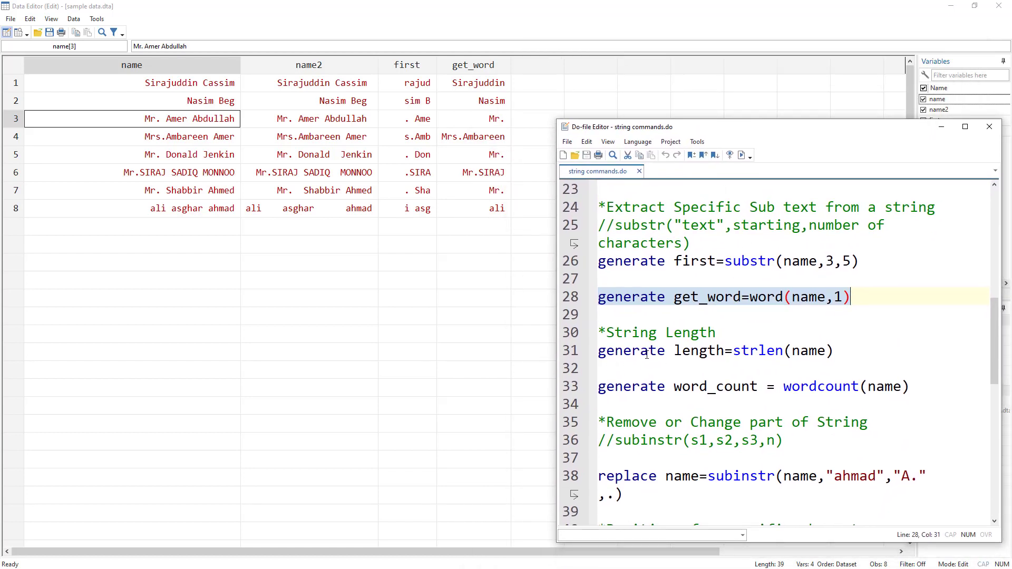
click(573, 351)
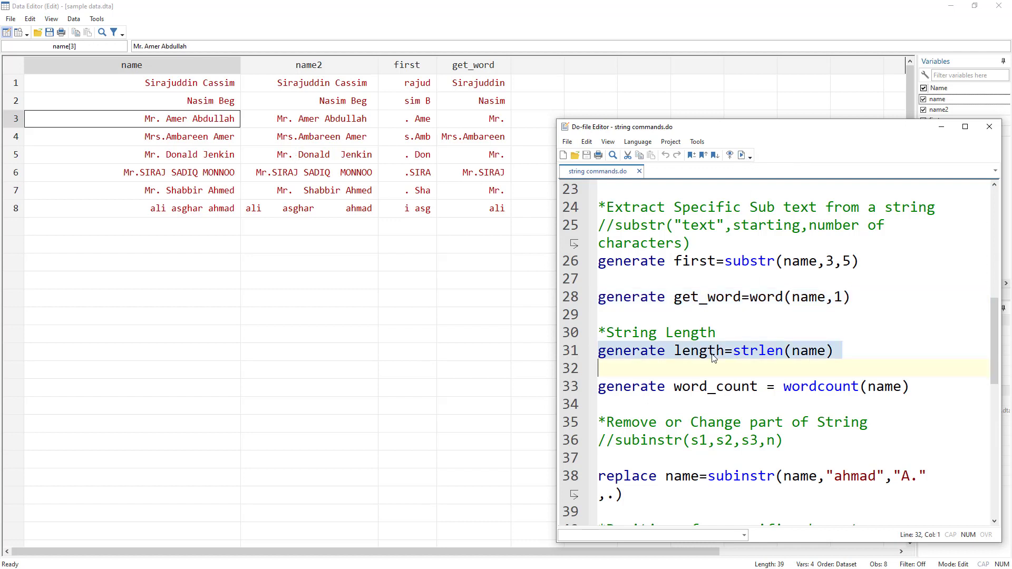
double_click(754, 352)
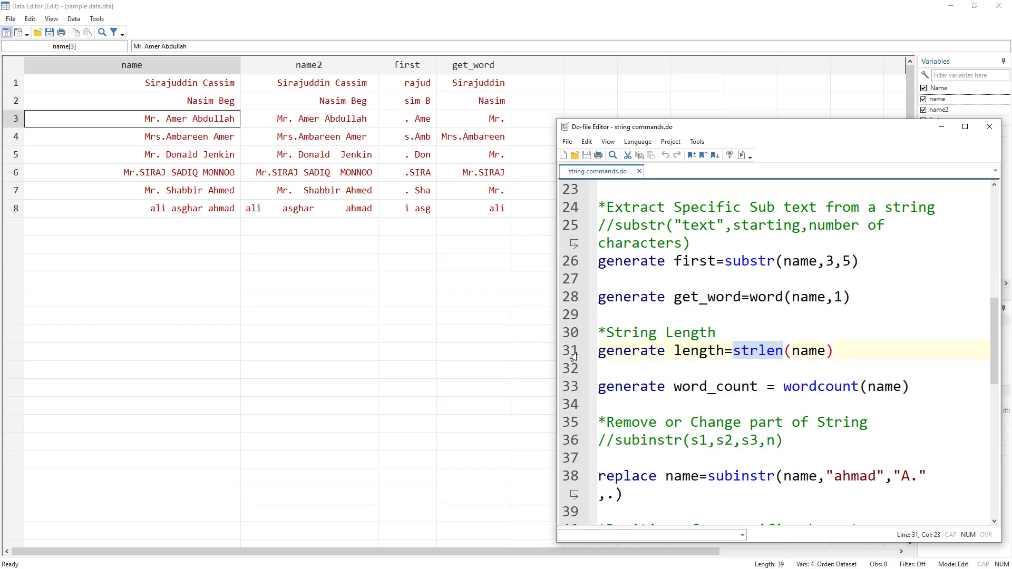
click(758, 352)
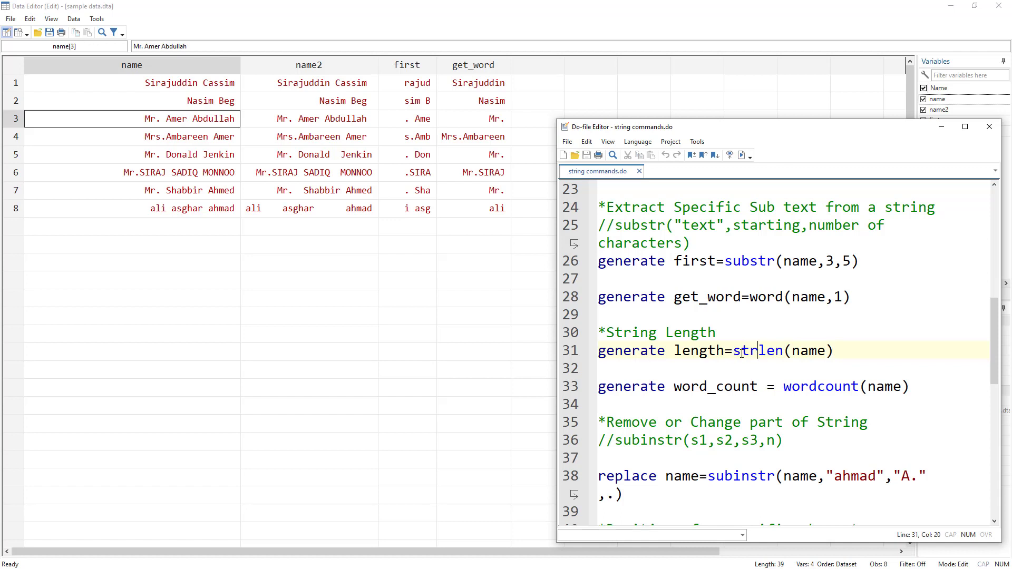
double_click(762, 351)
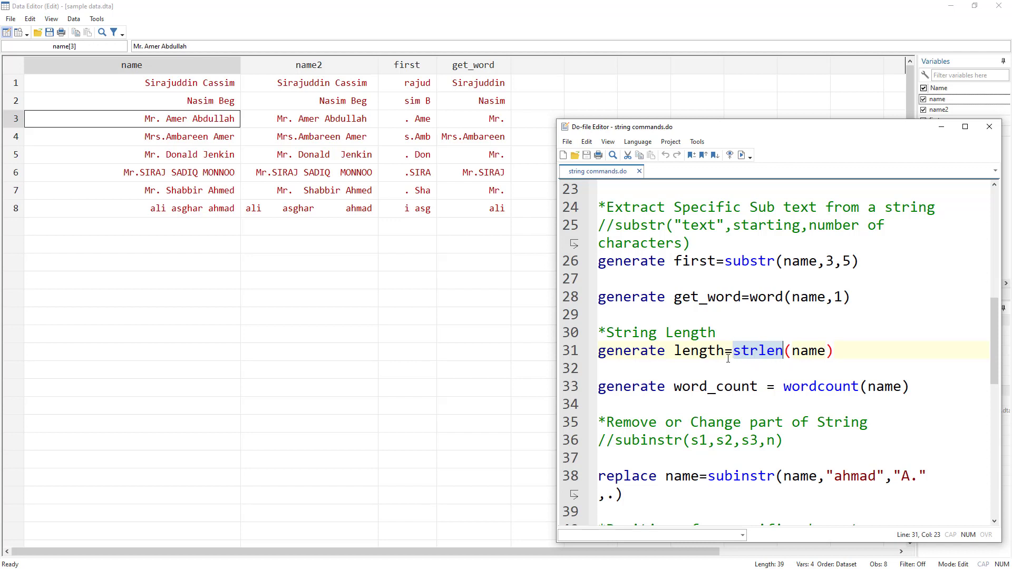
click(758, 352)
drag(757, 352, 735, 352)
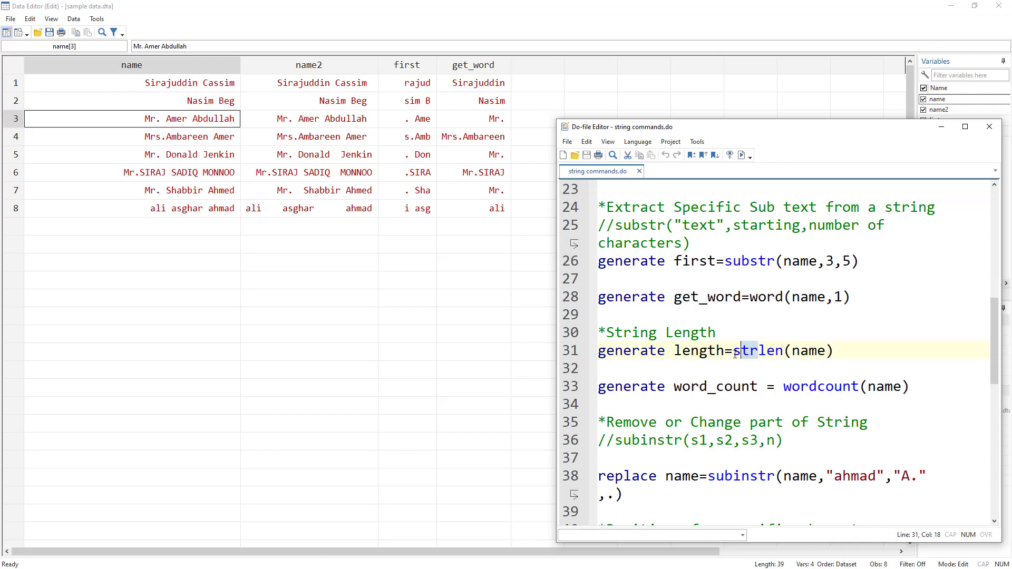
click(737, 352)
click(565, 351)
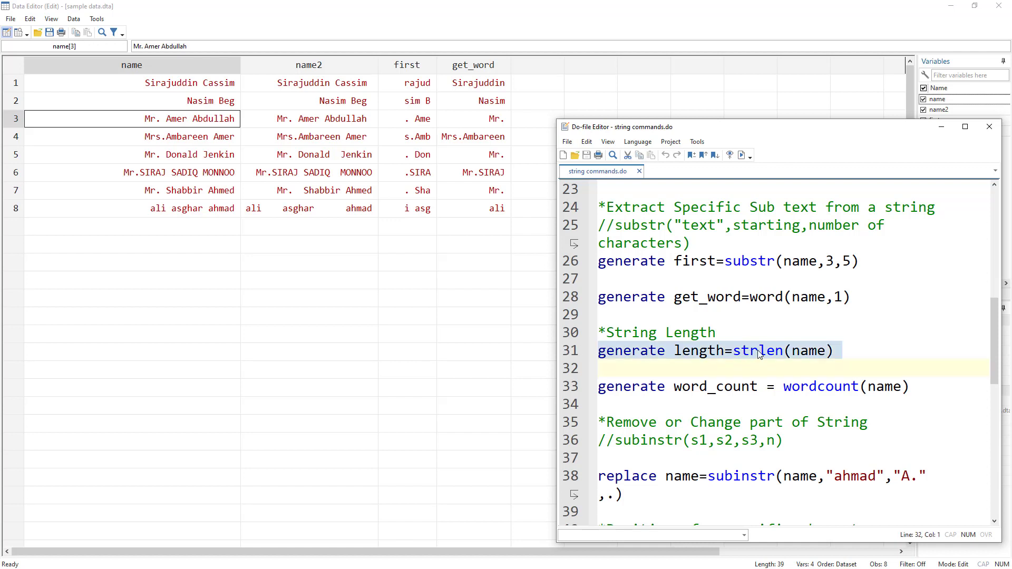
click(741, 154)
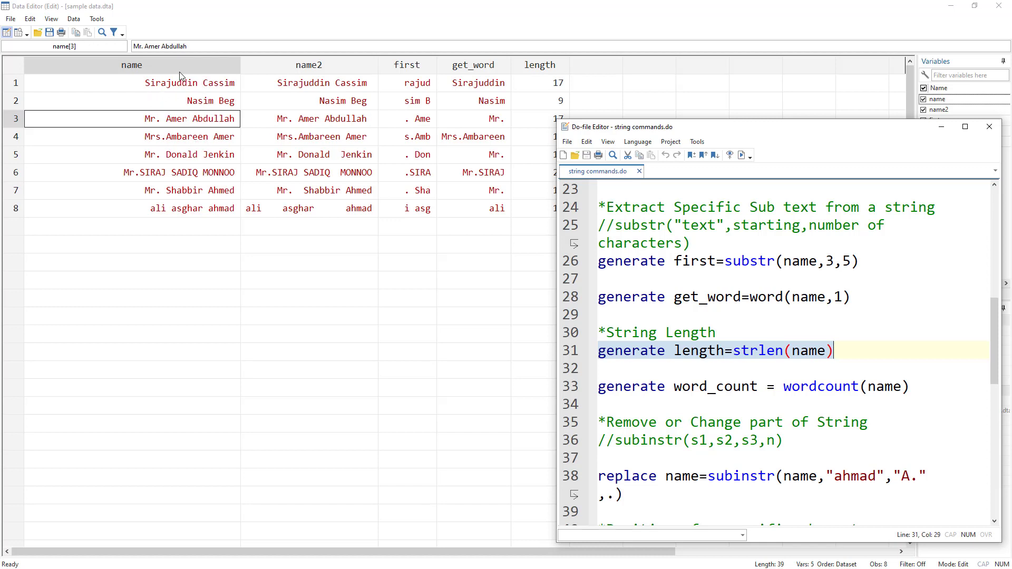
Step: Run generate word_count = wordcount(name) to count the words in each name, and uncover the new column in the Data Editor
click(692, 387)
double_click(692, 388)
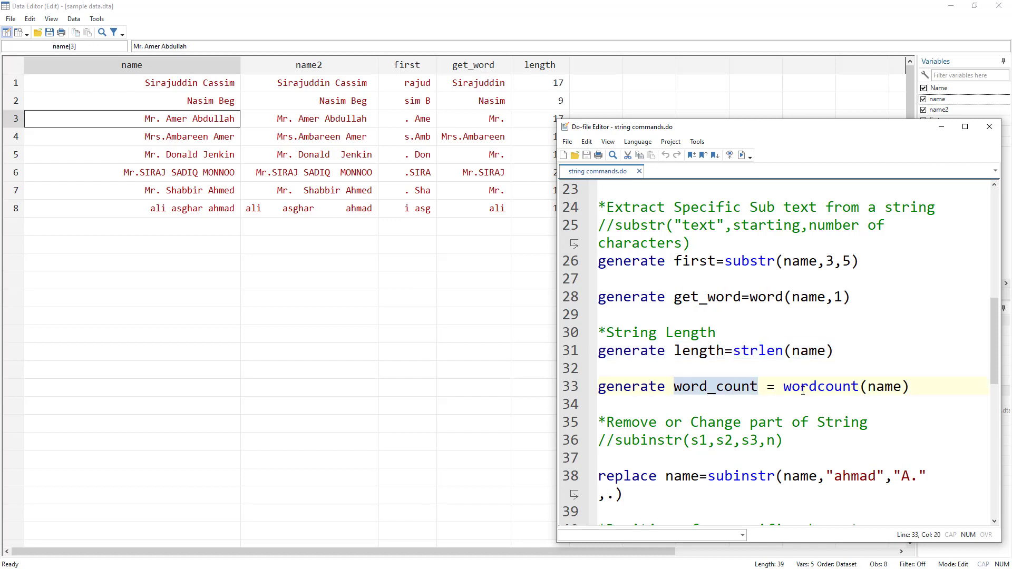
double_click(805, 391)
click(560, 391)
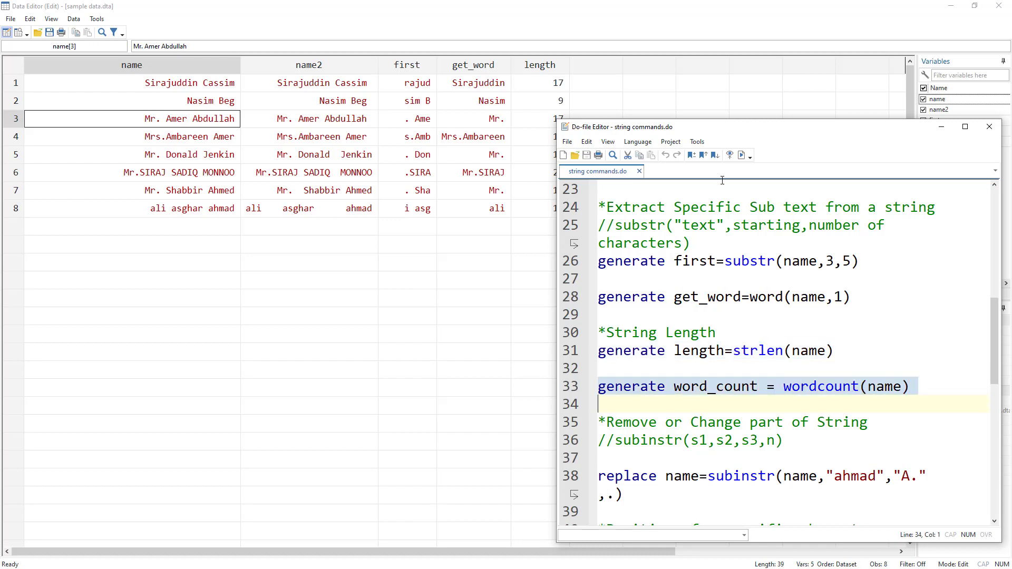
click(741, 156)
drag(668, 127, 592, 269)
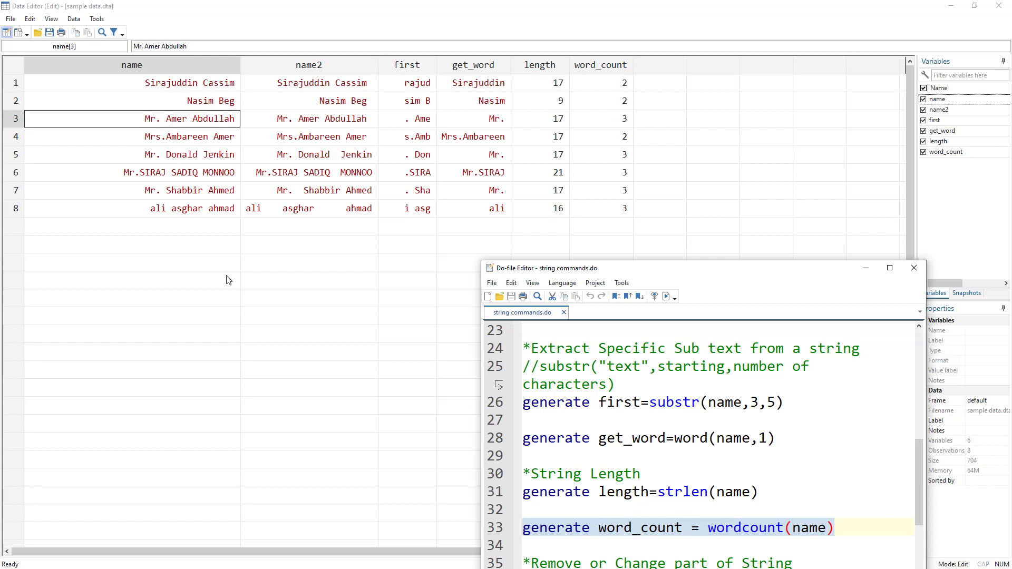
Step: Examine the subinstr(s1,s2,s3,n) syntax comment in the do-file, covering each of its arguments
drag(670, 271, 702, 148)
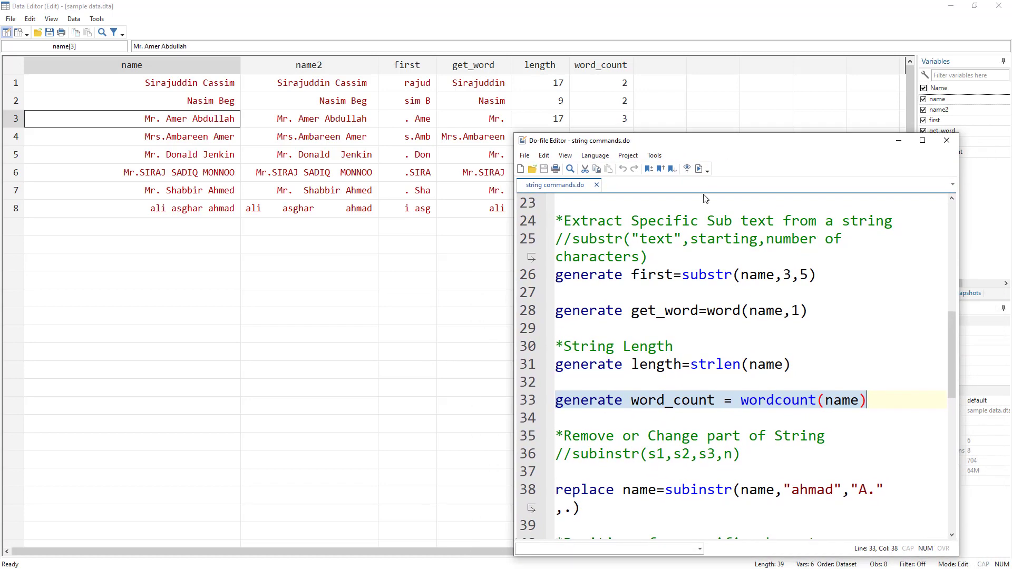
scroll(645, 328, down, 3)
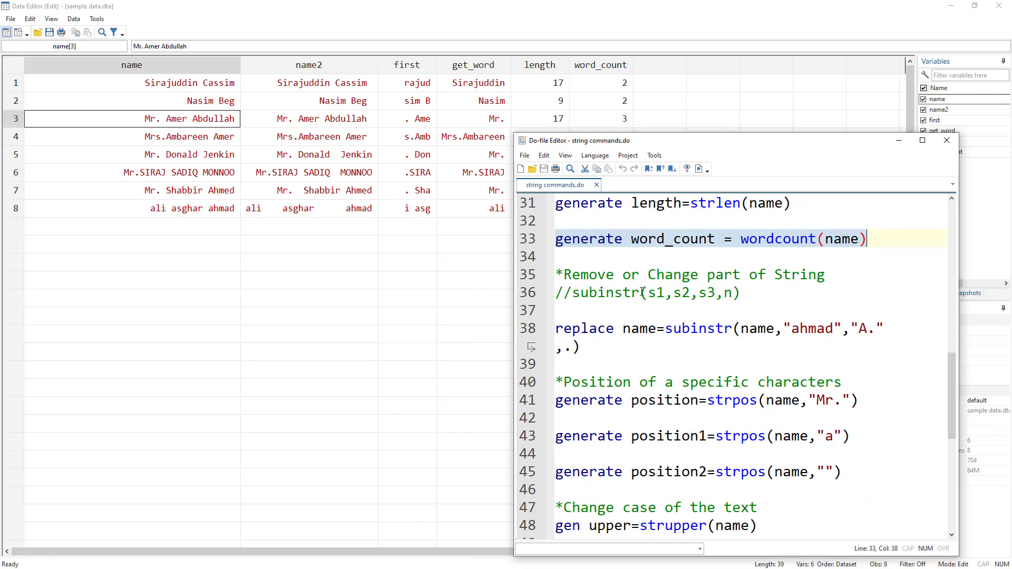
double_click(590, 296)
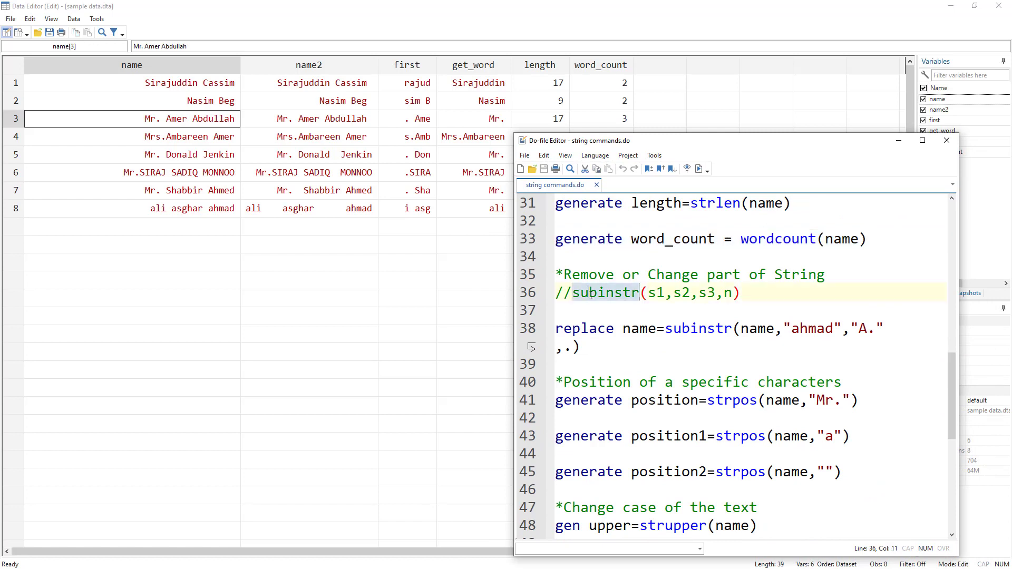
drag(666, 294, 648, 295)
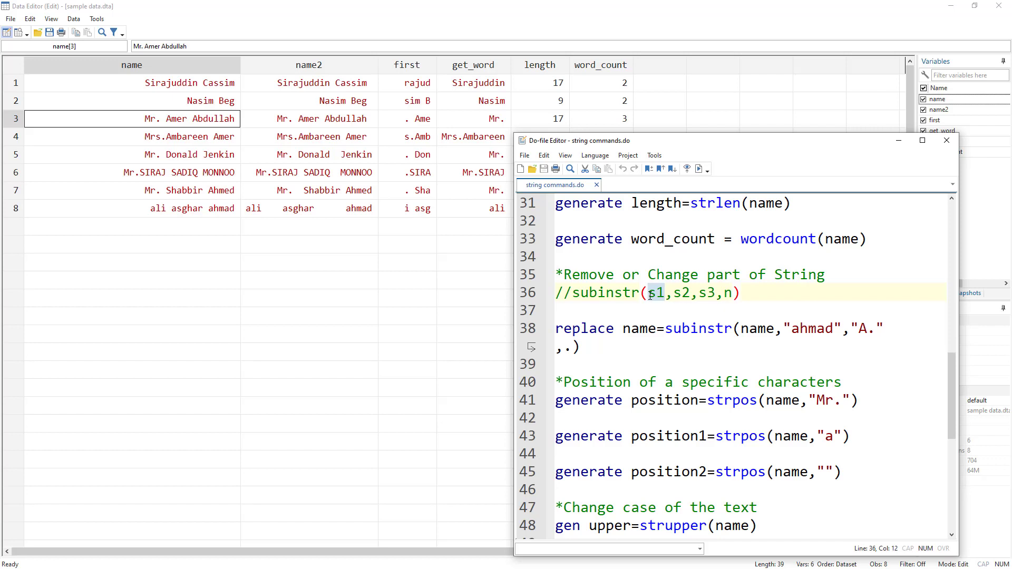
click(690, 293)
drag(685, 293, 677, 295)
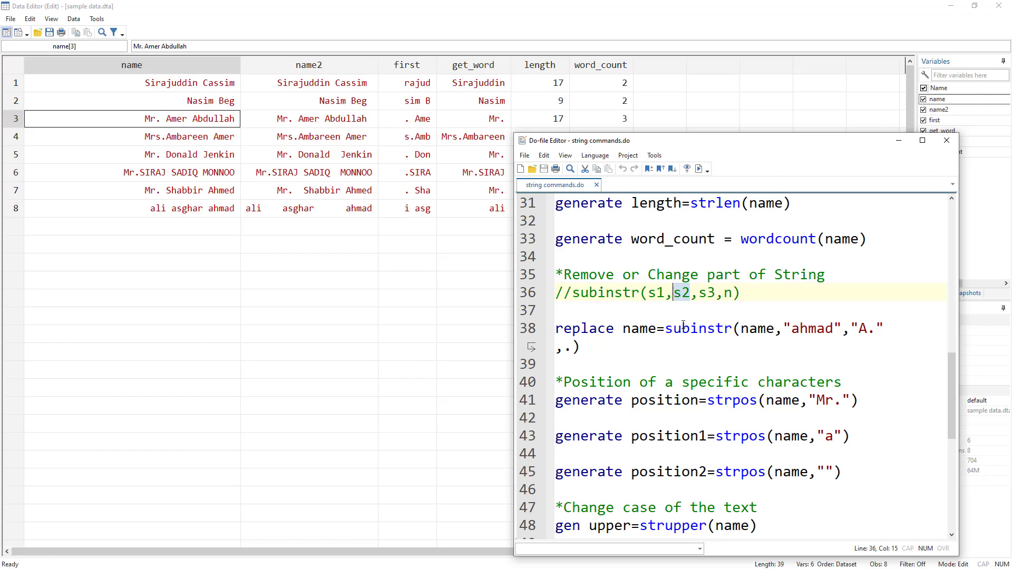
mouse_move(716, 294)
mouse_down()
mouse_move(699, 297)
mouse_move(725, 293)
mouse_up()
double_click(609, 292)
Step: Change the replace name=subinstr command on line 38 to gen, with name11 as the new variable
click(584, 331)
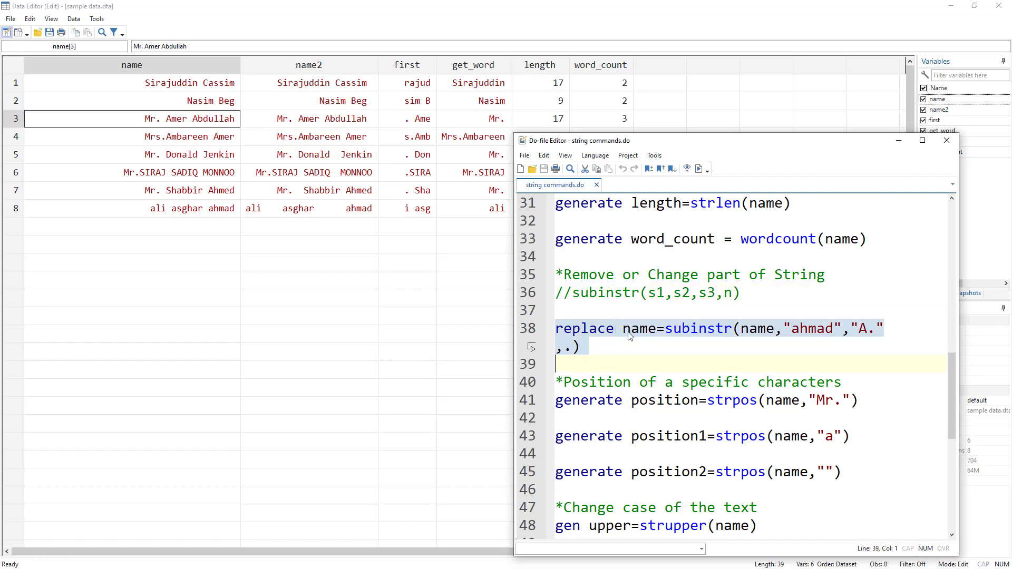
double_click(680, 328)
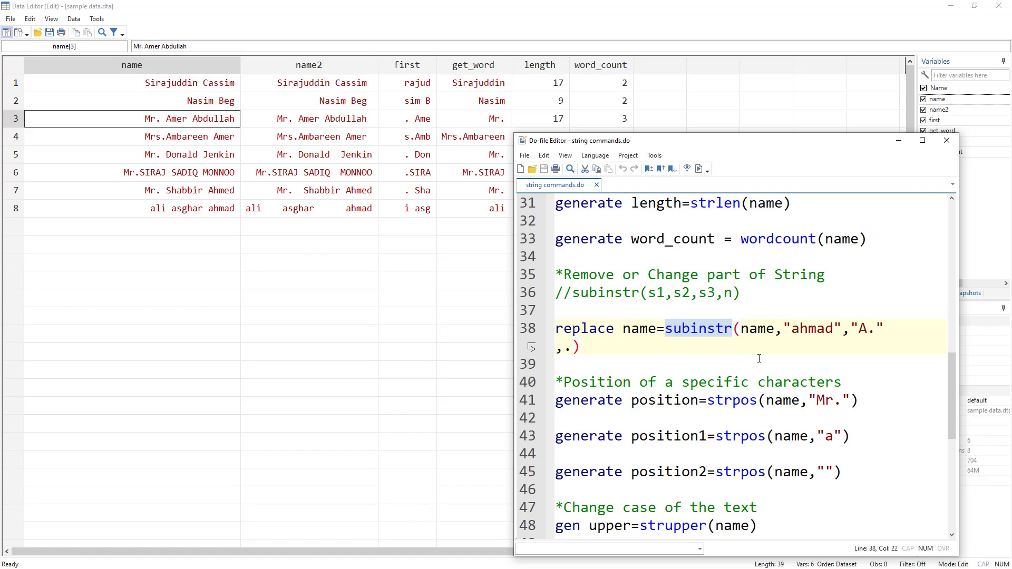
double_click(595, 328)
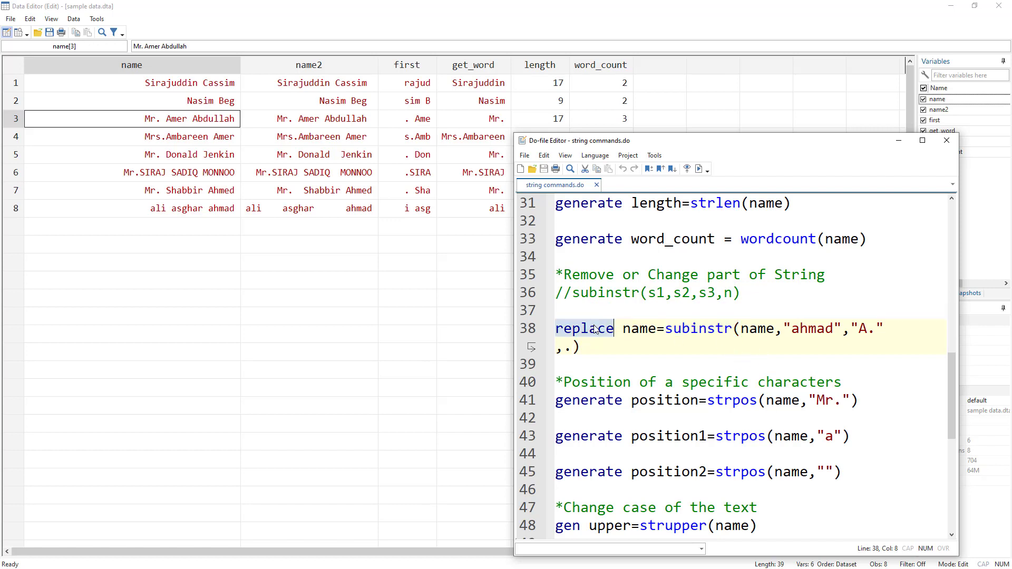
text(gen)
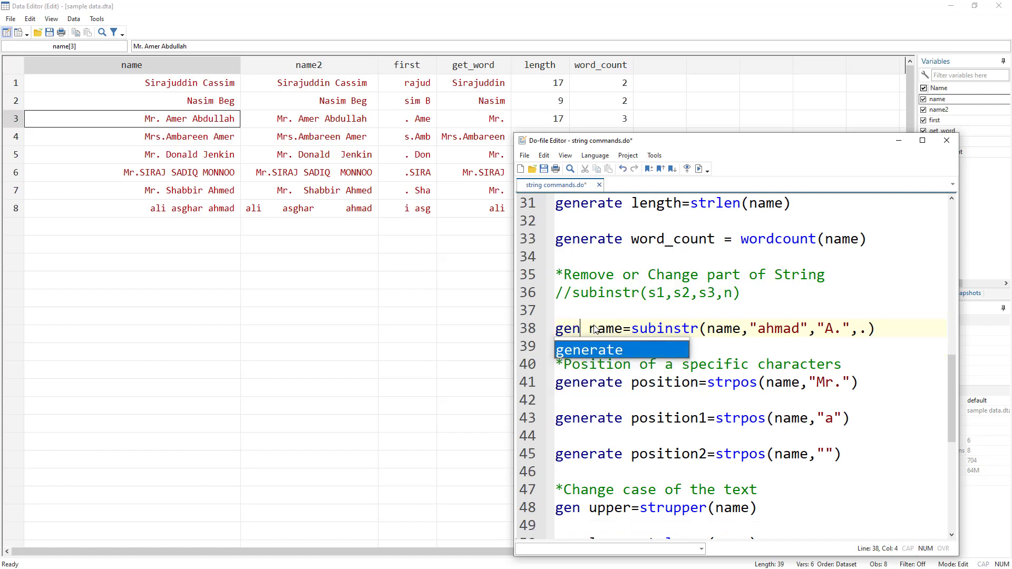
key(Right)
key(Right)
key(Right)
key(Right)
key(Right)
text(11)
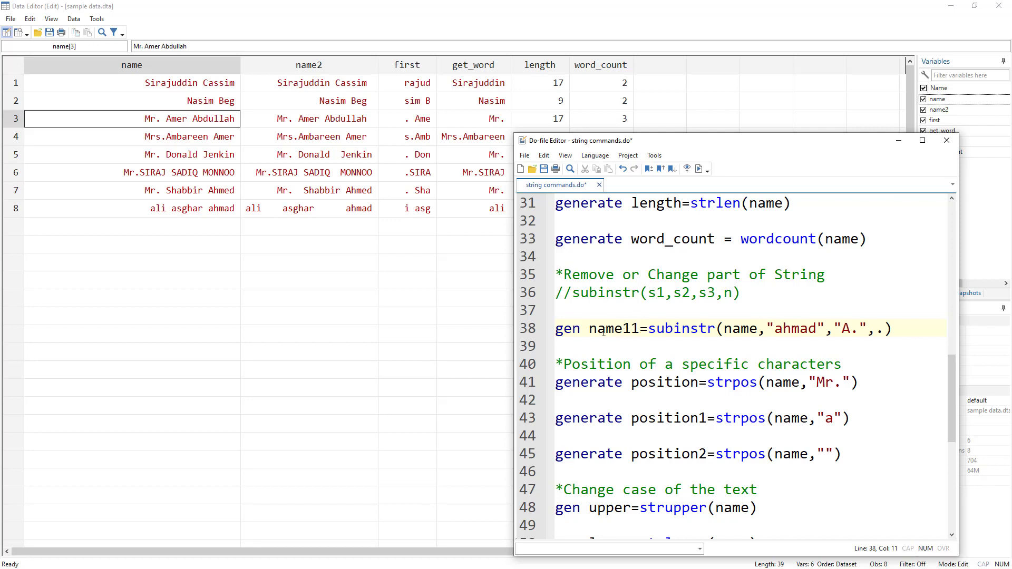
Step: Run the gen name11=subinstr line to substitute "A." for all matches of its search text, and uncover the name11 column
double_click(606, 329)
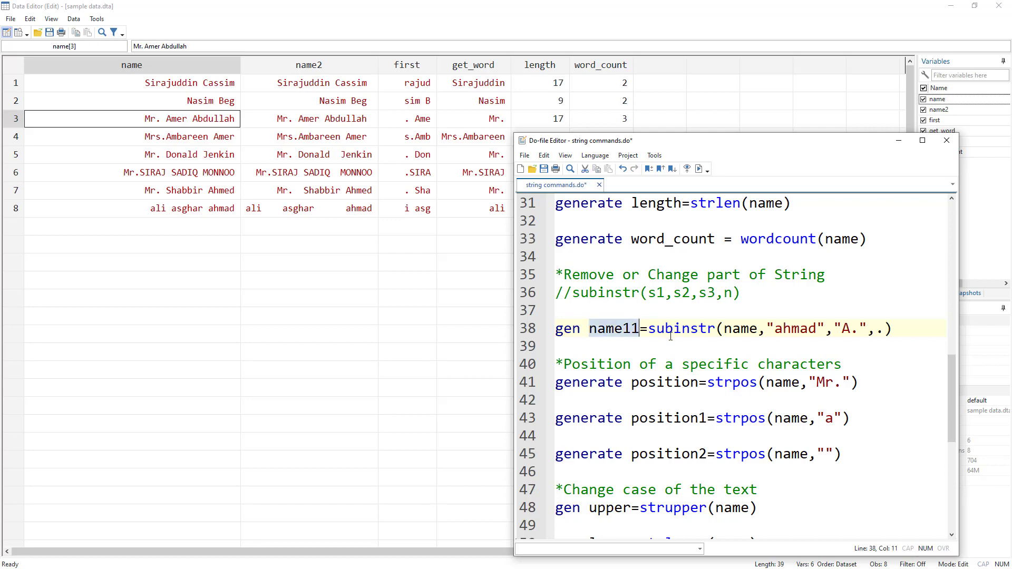
double_click(682, 329)
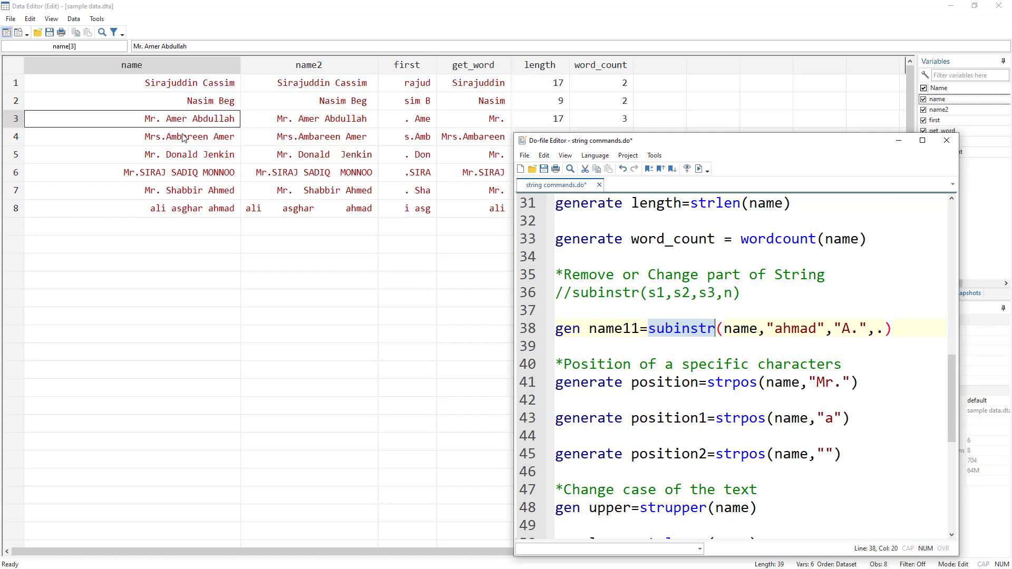
double_click(740, 328)
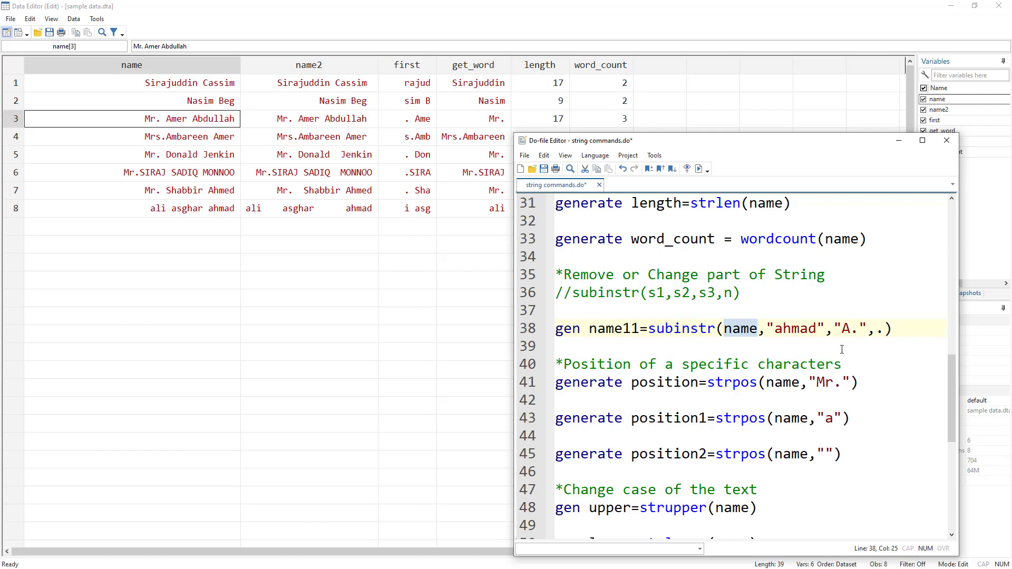
drag(843, 330, 859, 329)
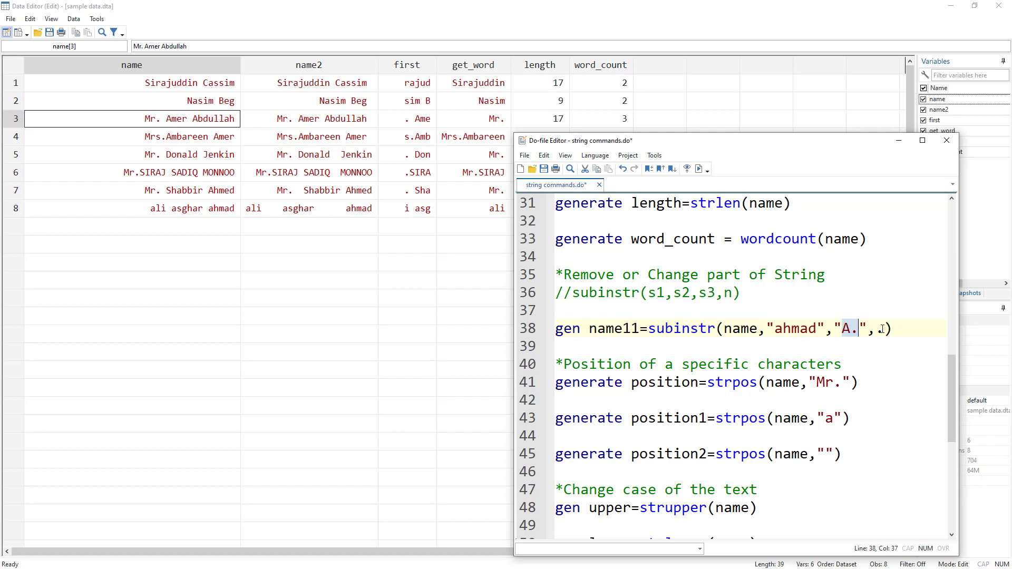
click(883, 329)
drag(881, 329, 876, 329)
click(525, 335)
click(699, 169)
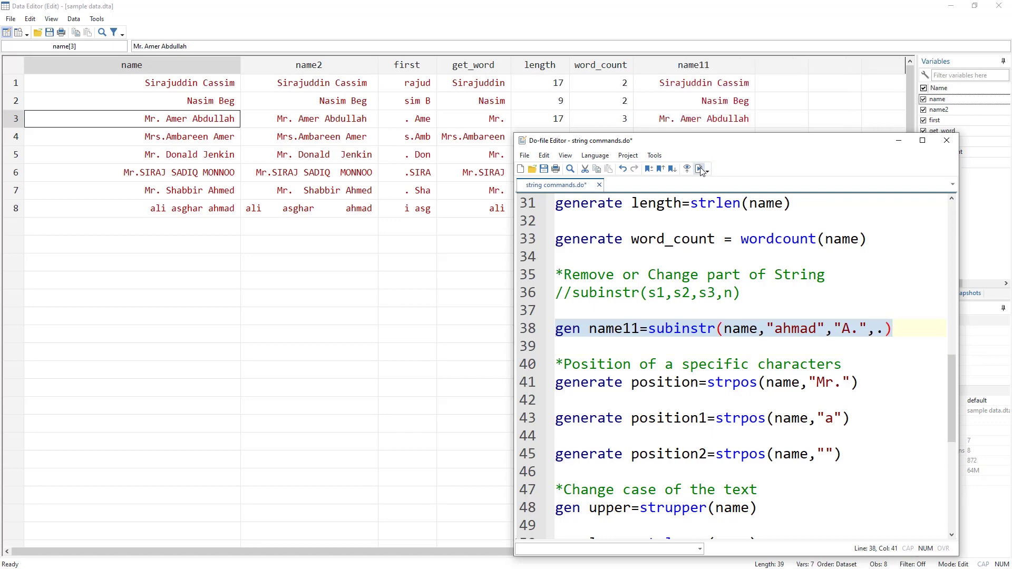
drag(729, 146, 656, 271)
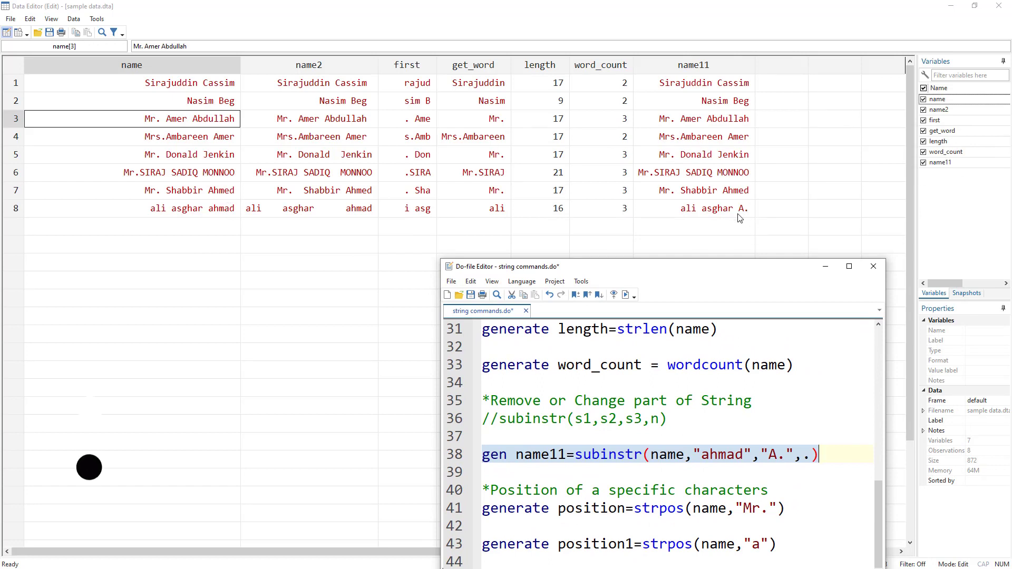
Step: Duplicate the gen name11=subinstr line on a new line below it and rename the copy's variable to name12
drag(650, 274, 642, 210)
click(443, 394)
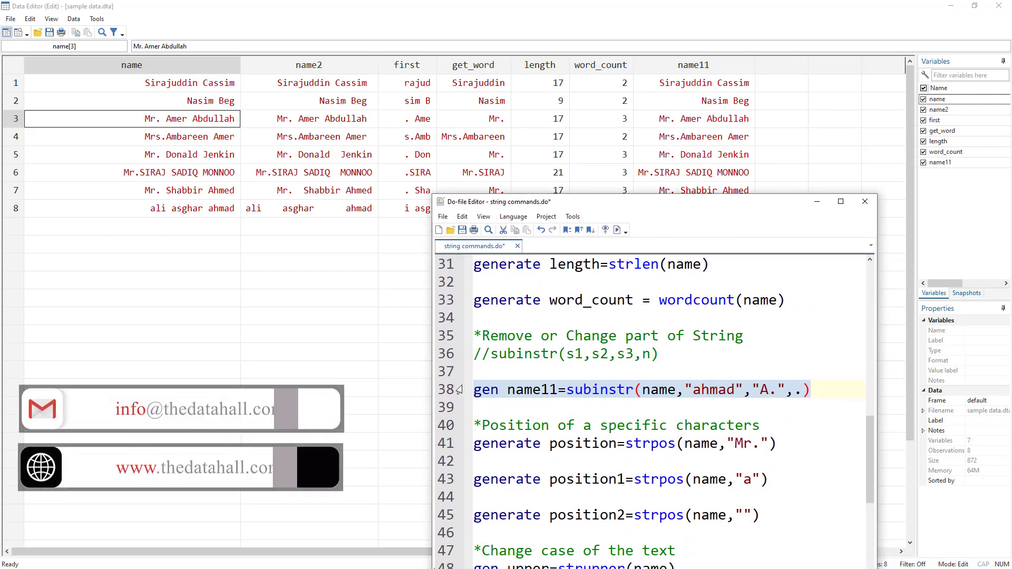
key(ctrl+c)
click(480, 401)
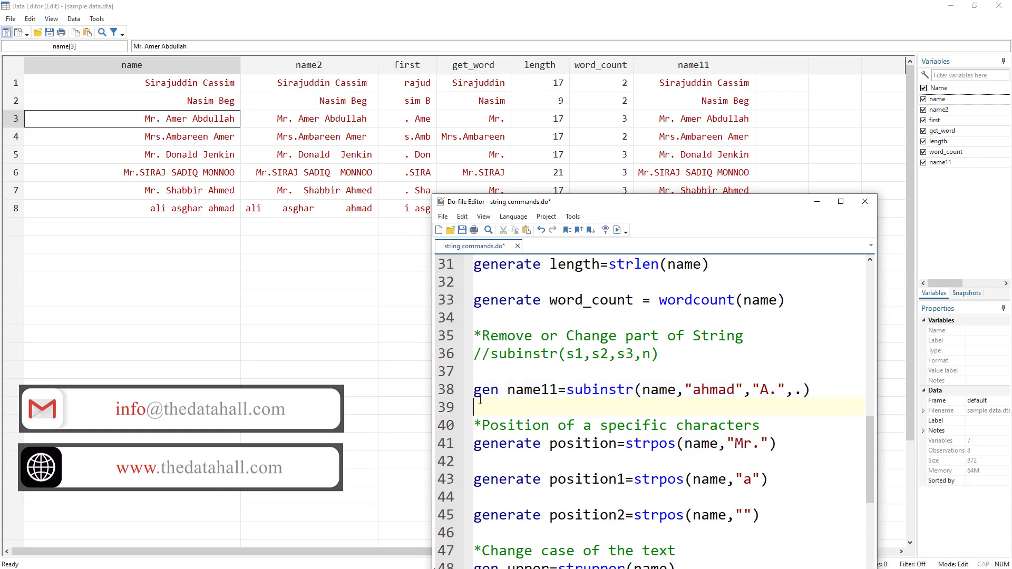
key(Return)
key(ctrl+v)
click(553, 422)
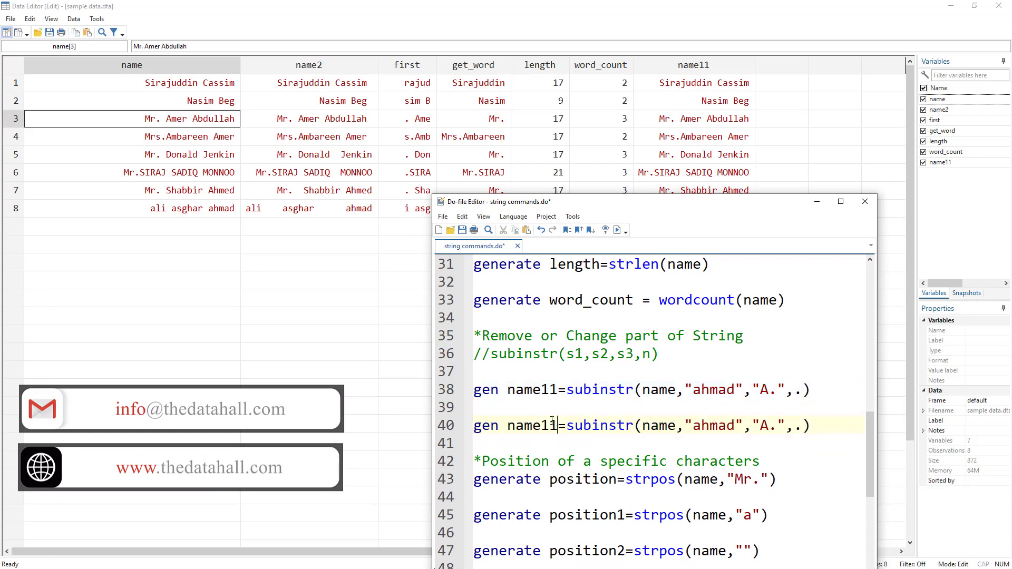
key(BackSpace)
text(2)
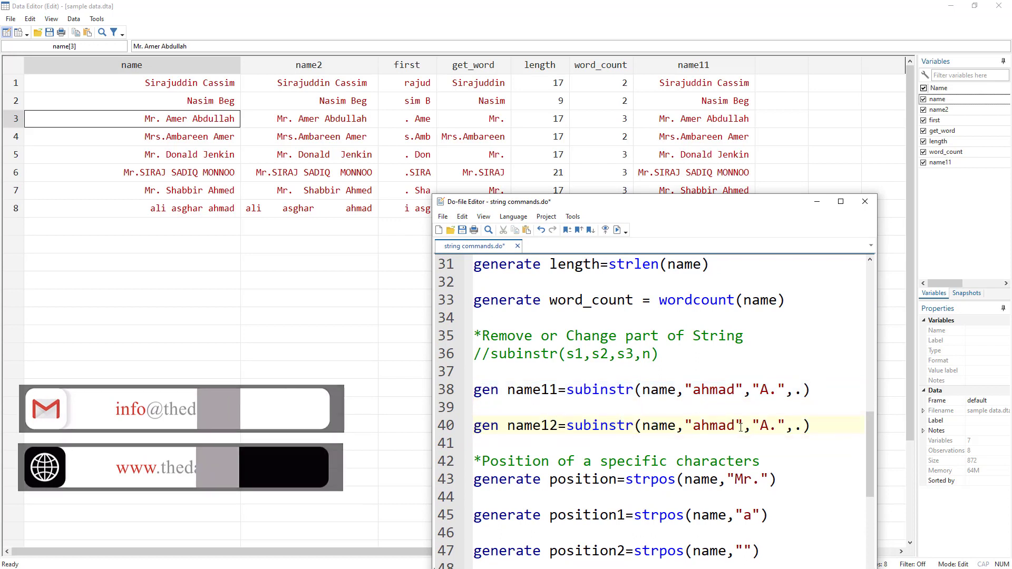
Step: Set the name12 line's subinstr arguments to search for "a", substitute "aaaaaa" and limit replacements to 1
double_click(737, 426)
text(a)
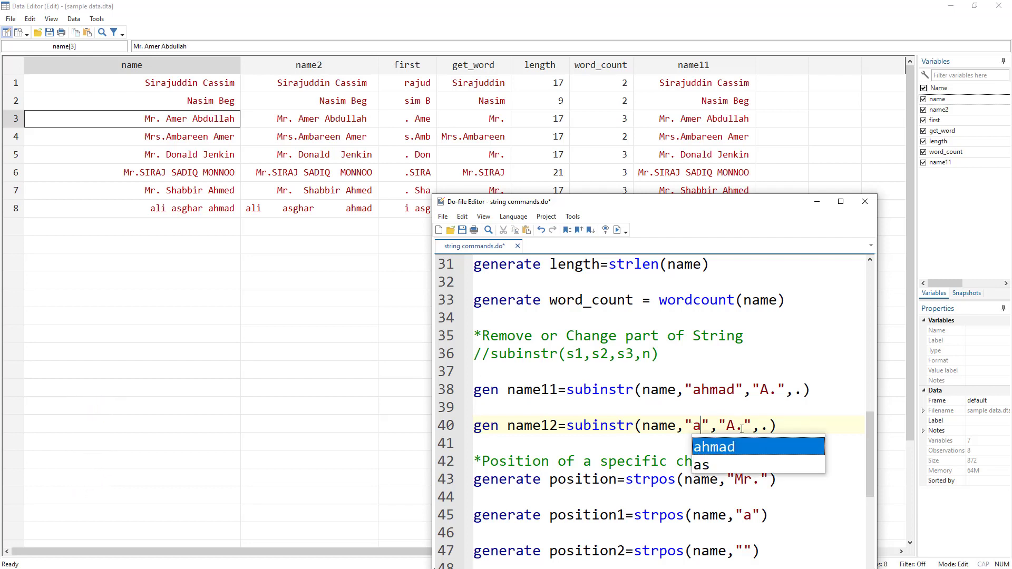
click(742, 426)
double_click(733, 425)
text(aaaaaa)
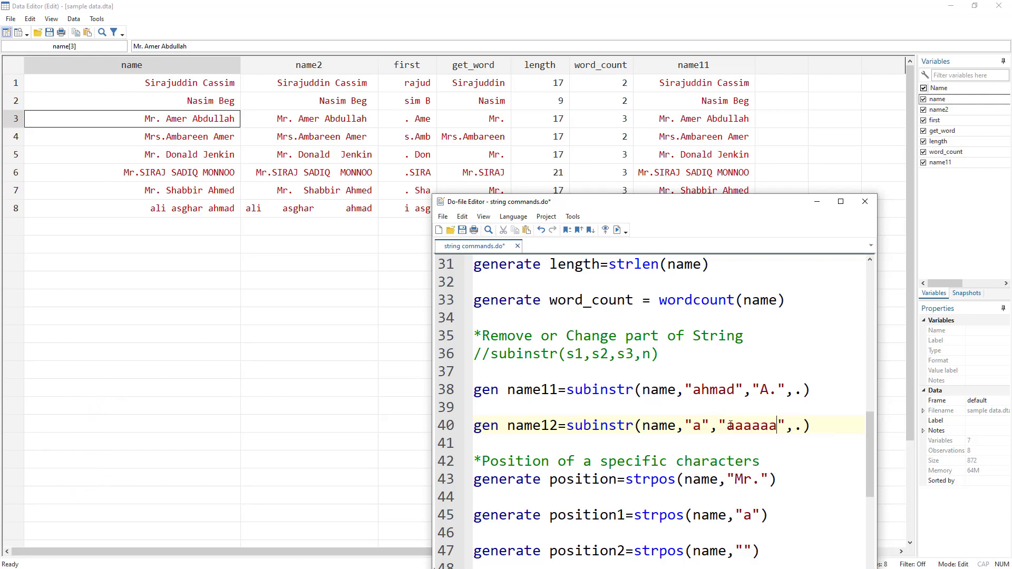
double_click(797, 426)
text(1)
Step: Run the gen name12=subinstr line to replace only the first "a" in each name with "aaaaaa"
click(442, 427)
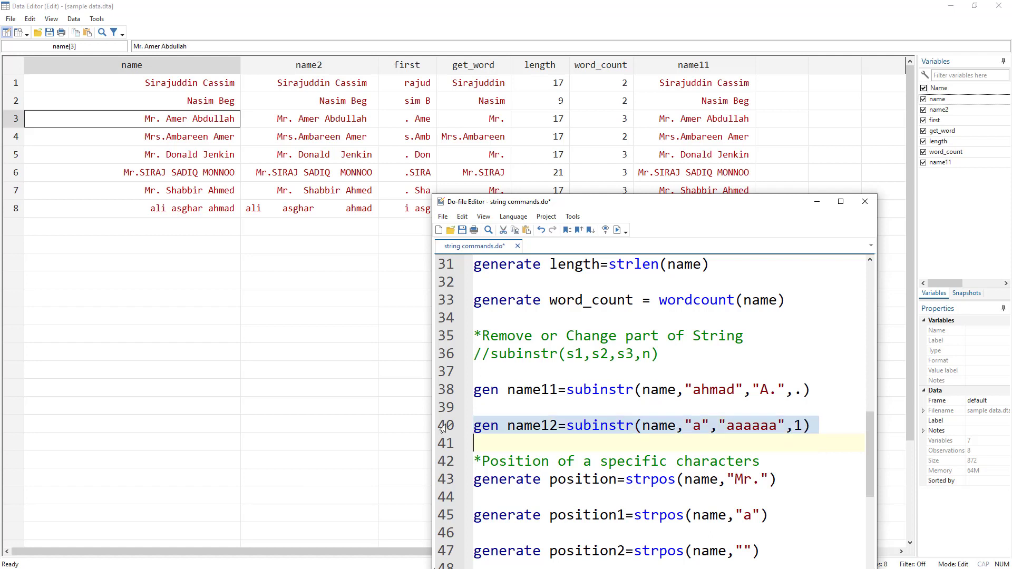
click(616, 230)
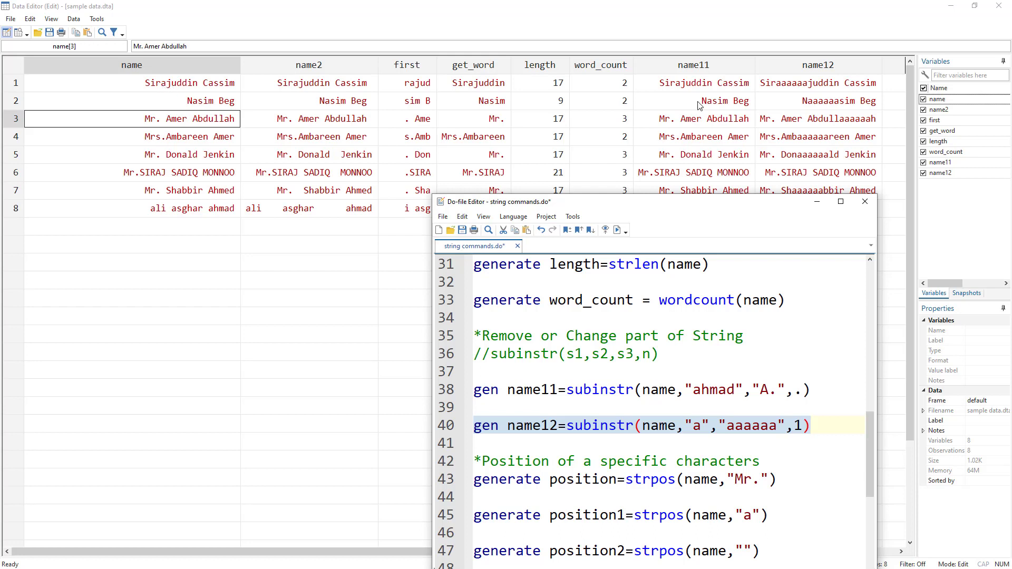
double_click(745, 433)
Step: Change the replacement limit in the name12 subinstr line to "." so that all matches are substituted
double_click(694, 428)
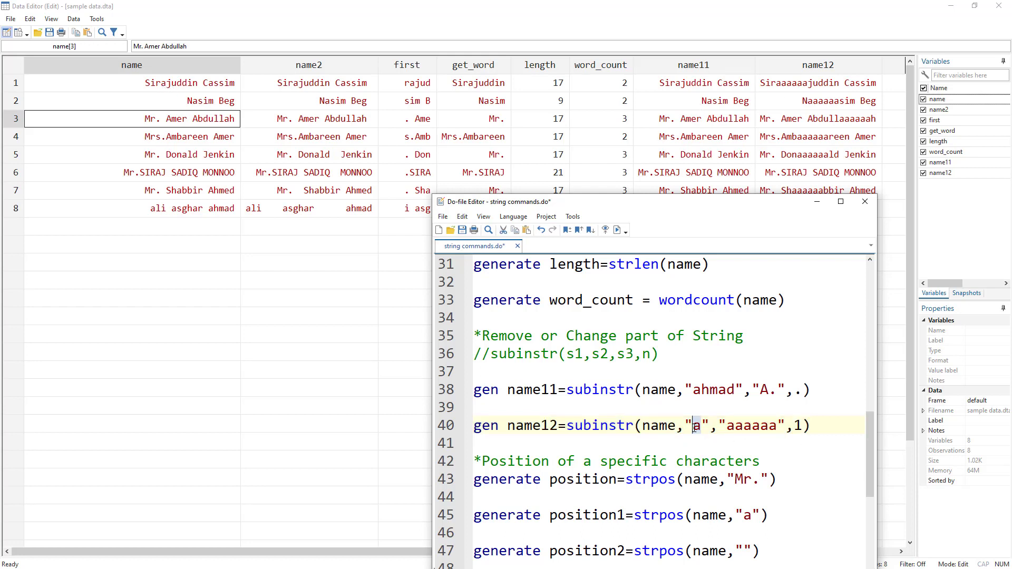
double_click(755, 429)
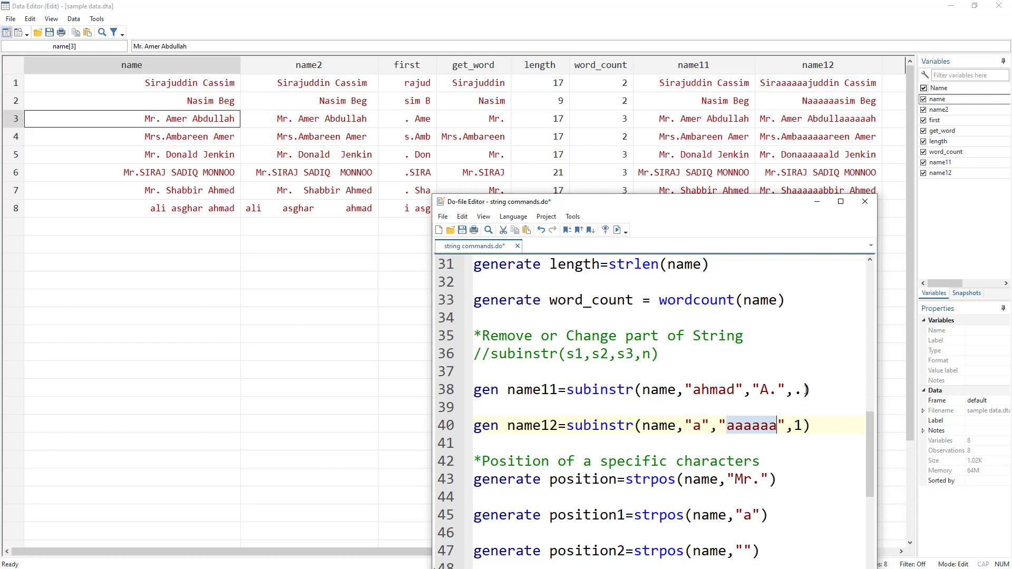
double_click(798, 427)
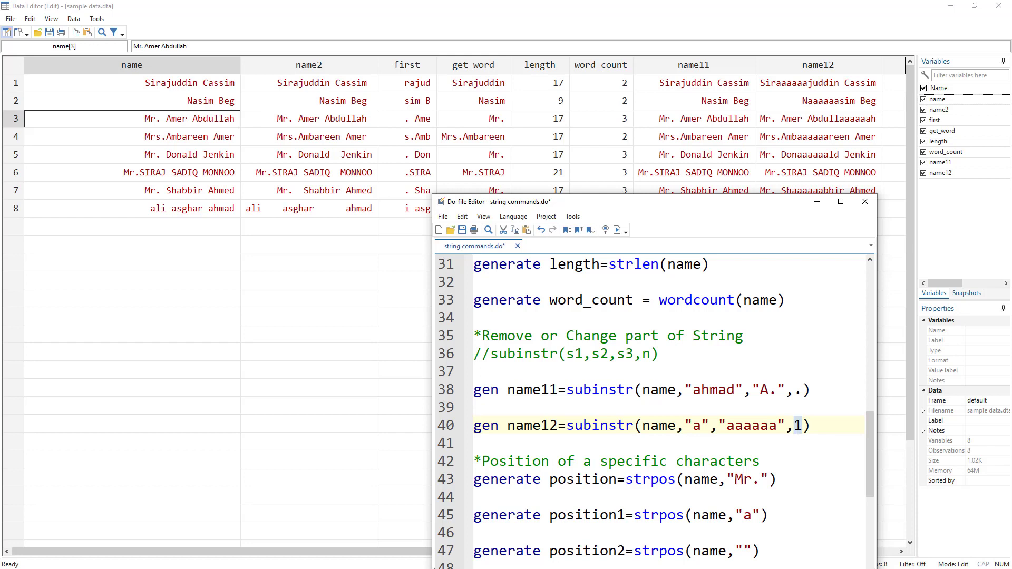
key(BackSpace)
text(.)
double_click(763, 430)
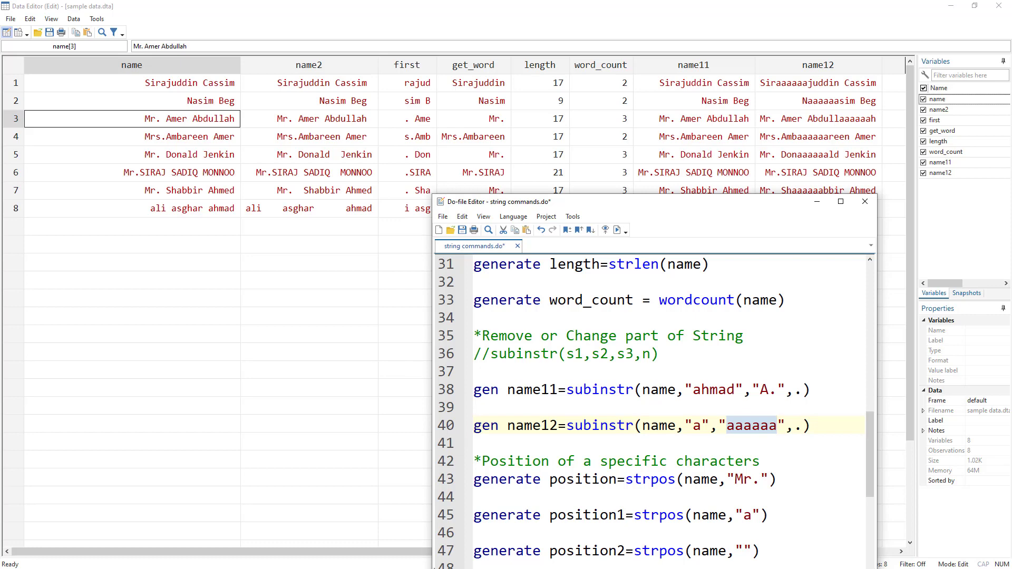
Step: In the main Stata window, drop the variables first, get_word, length, word_count, name11 and name12
key(alt+Tab)
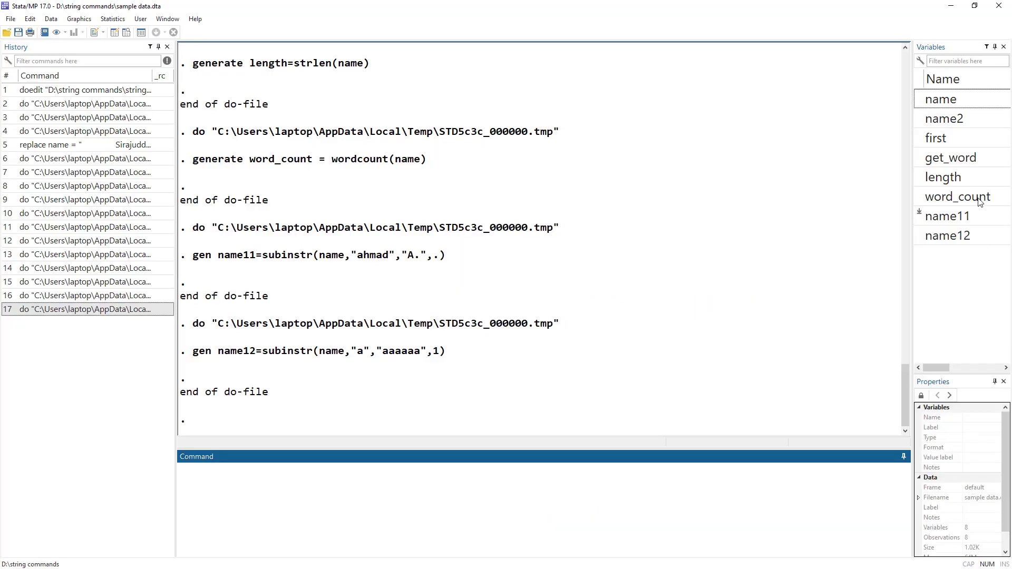
click(941, 141)
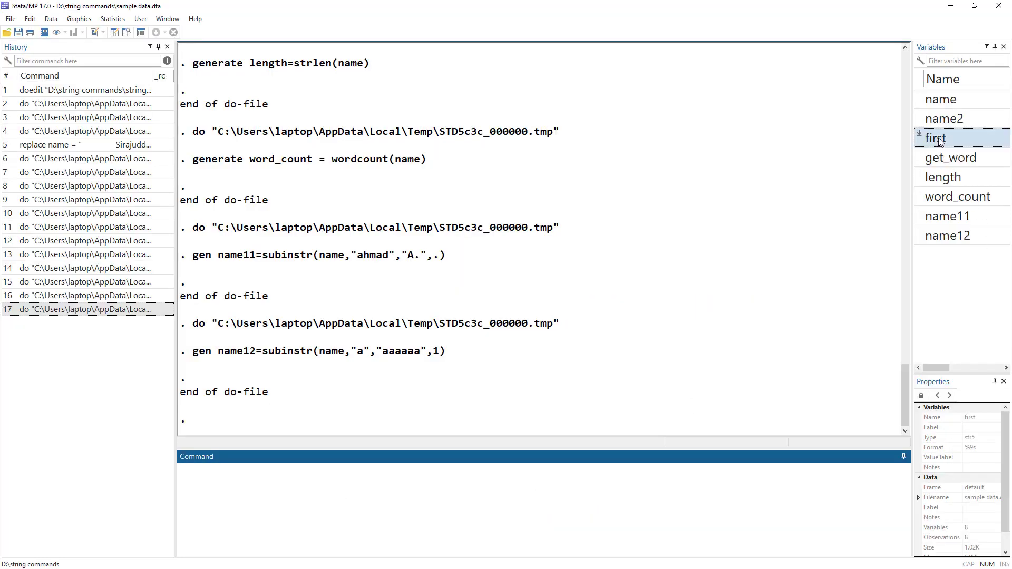
shift+click(947, 237)
click(919, 232)
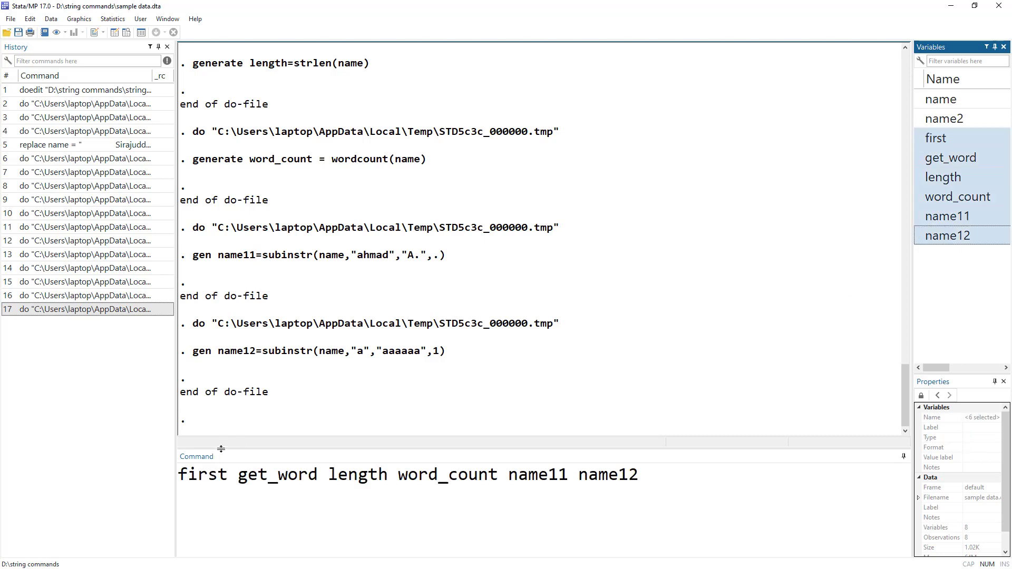
click(181, 479)
text(drop)
key(Return)
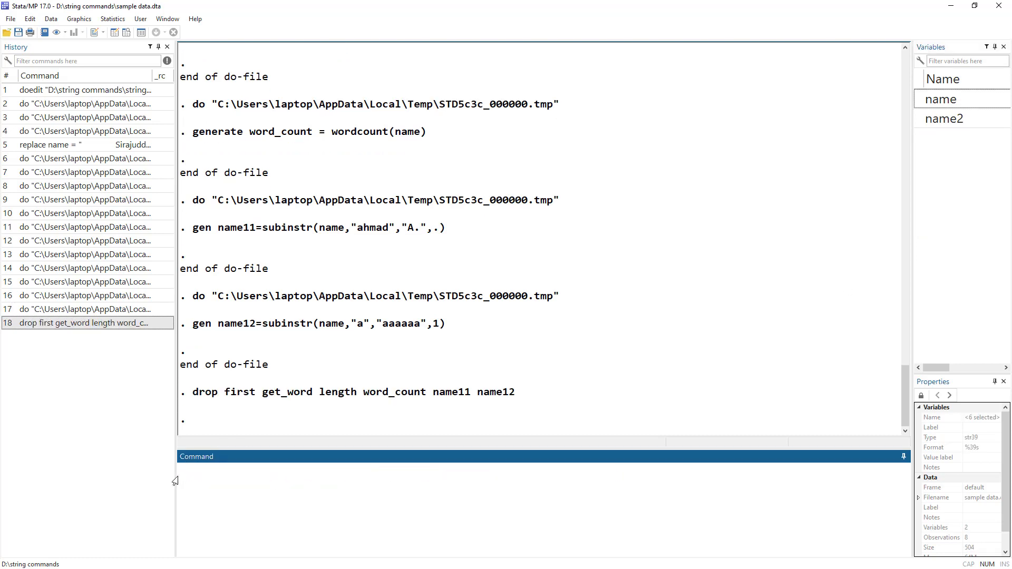
Step: Run the gen name12=subinstr line with the "." limit from the do-file and uncover the name12 column in the data editor
key(alt+Tab)
key(alt+Tab)
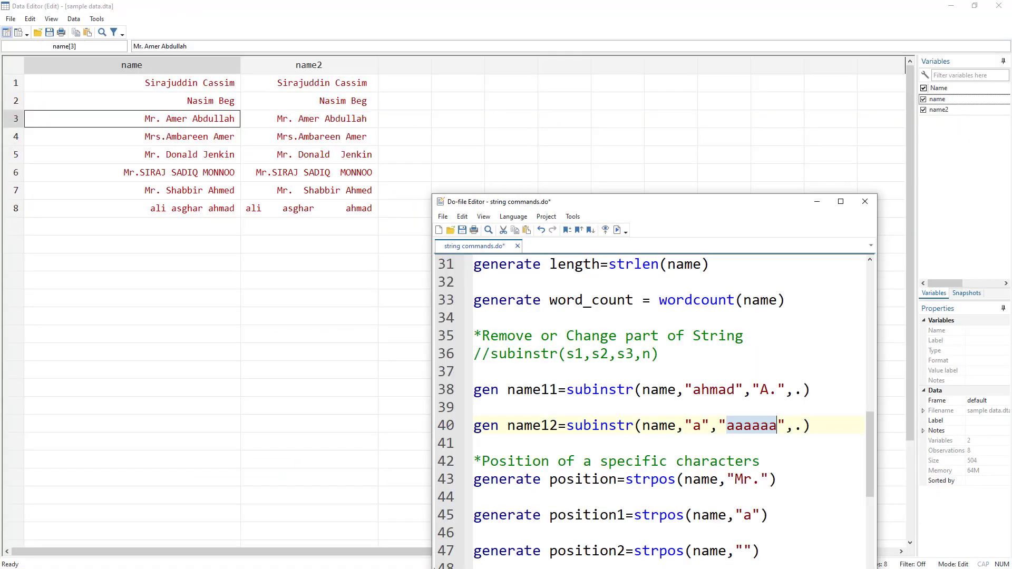
drag(575, 203, 654, 41)
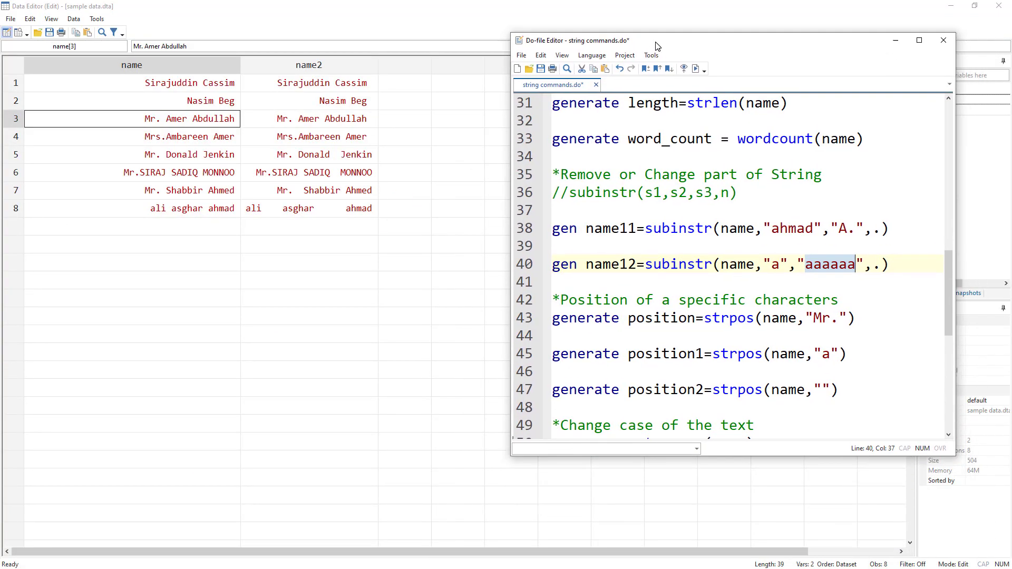
click(525, 270)
click(696, 68)
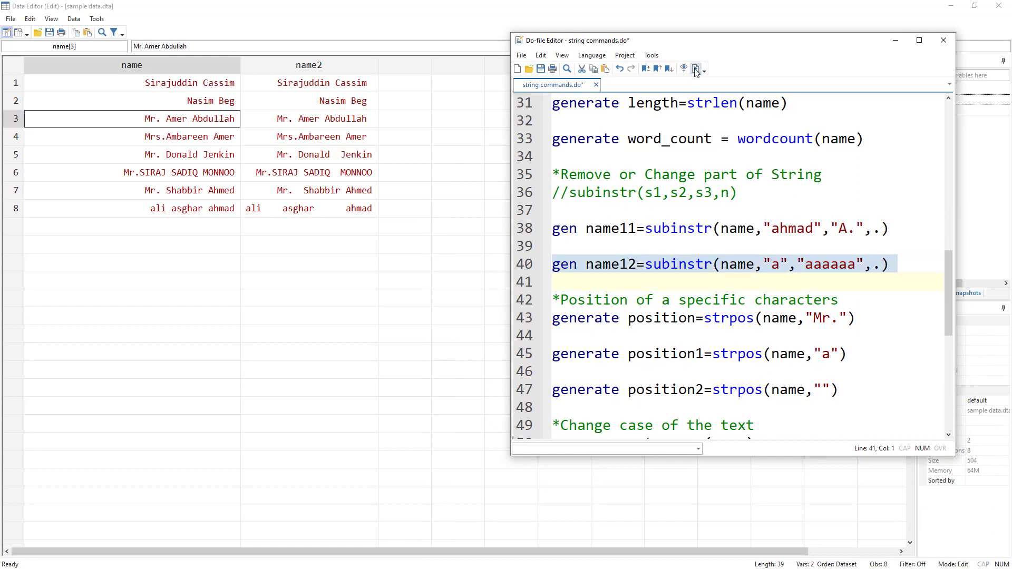
click(609, 134)
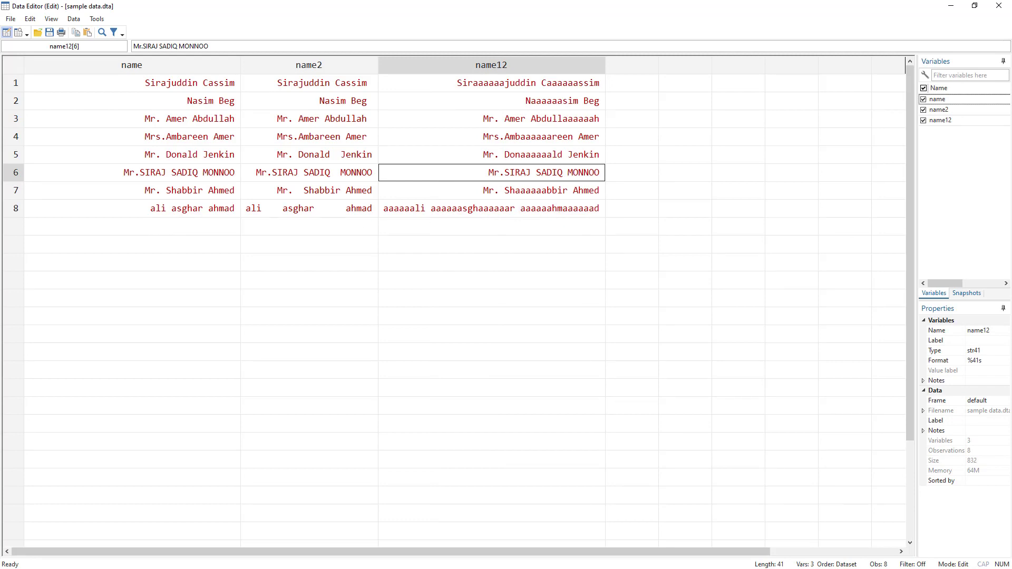
Step: Drop the name12 variable from the dataset with a command in the main Stata window
key(alt+Tab)
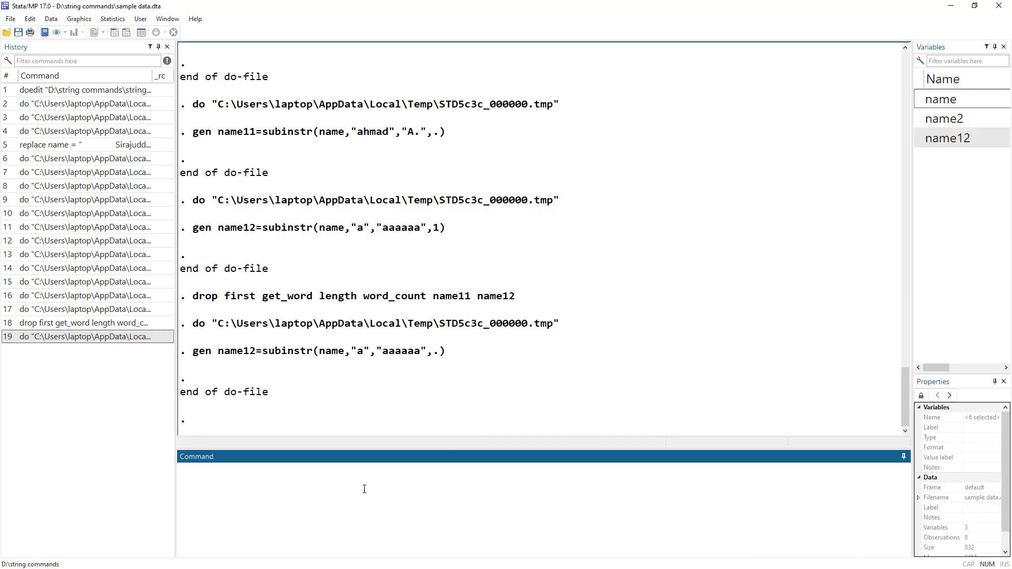
text(drop name12)
key(Return)
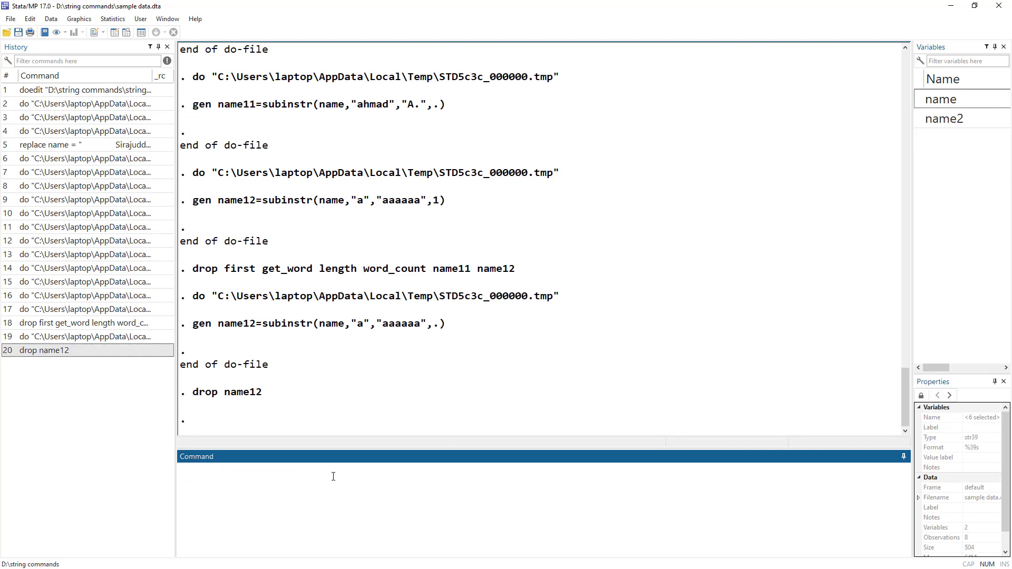
Step: Run the do-file line generate position=strpos(name,"Mr.") to locate "Mr." within each name
key(alt+Tab)
key(alt+Tab)
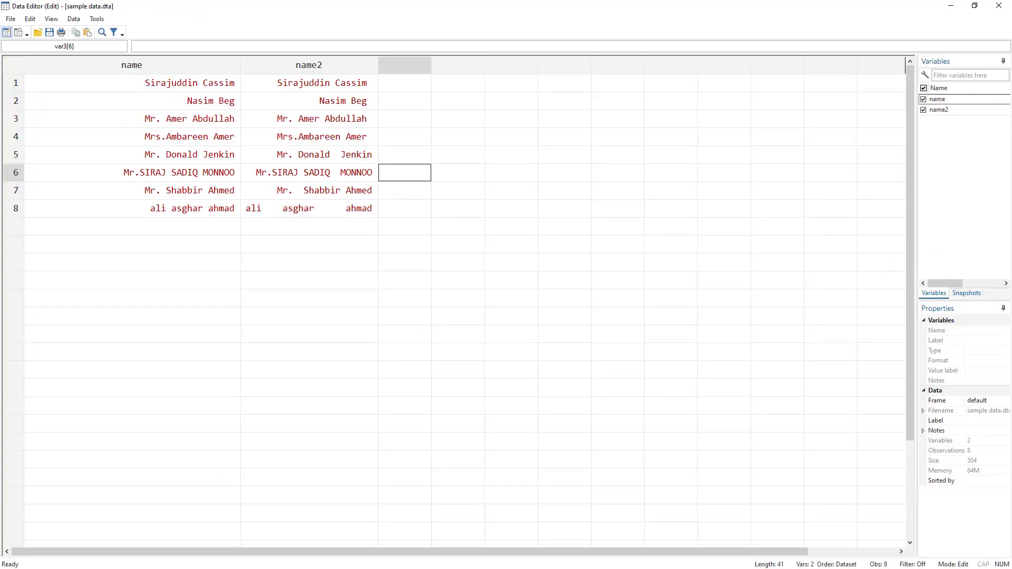
key(alt+Tab)
scroll(572, 285, down, 1)
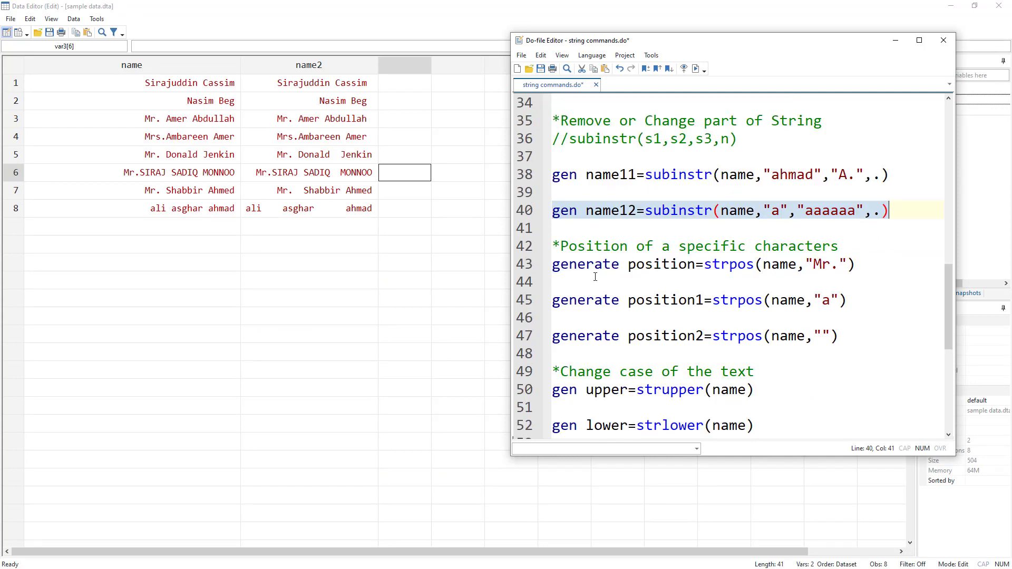
double_click(727, 264)
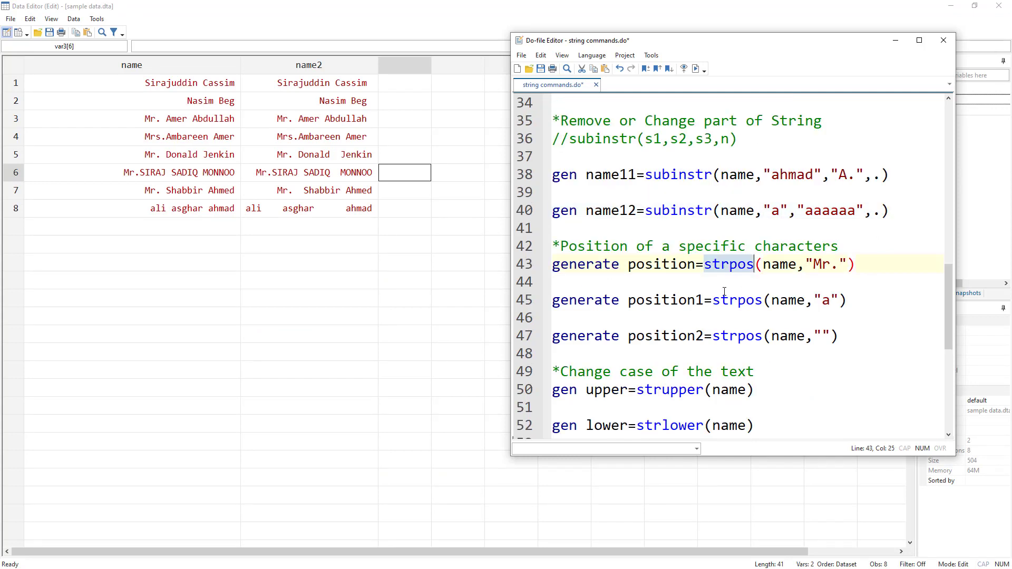
double_click(581, 264)
double_click(656, 269)
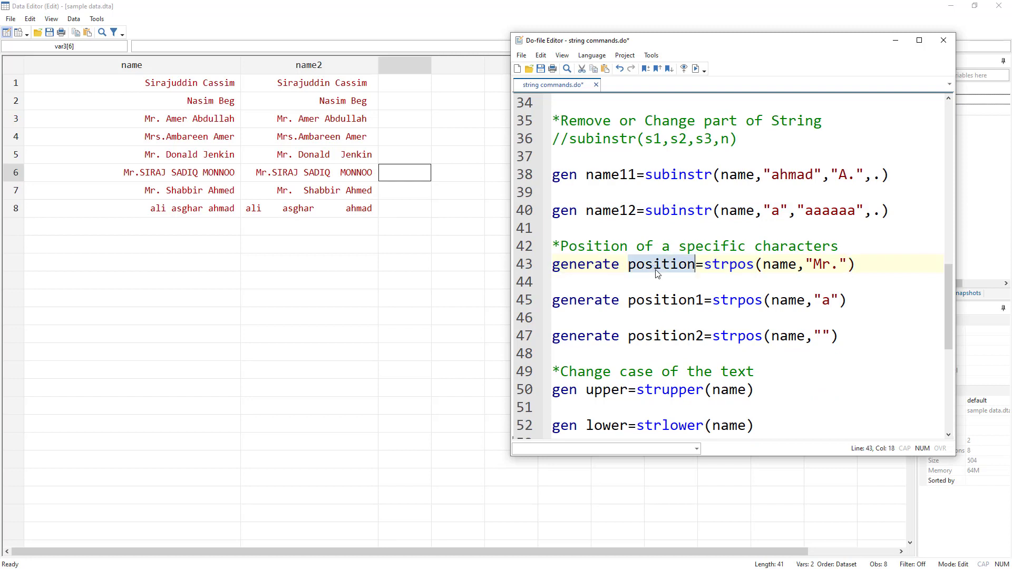
double_click(717, 265)
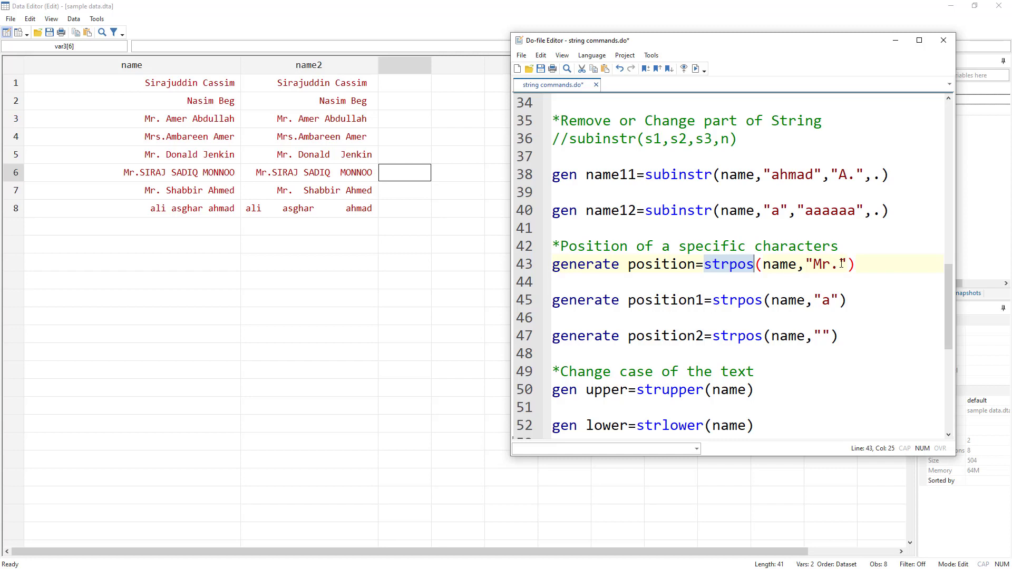
drag(843, 264, 814, 264)
click(517, 266)
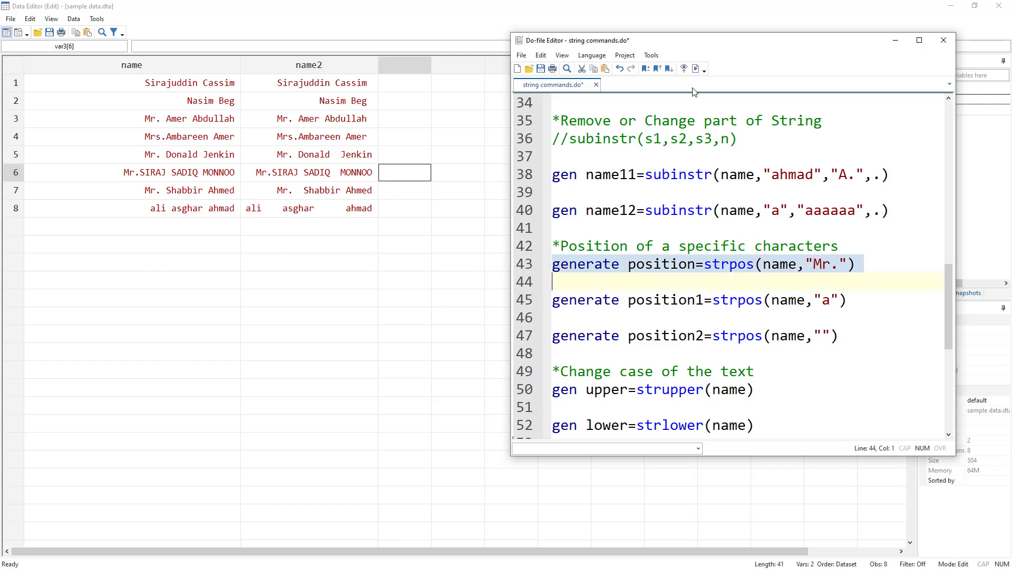
click(696, 69)
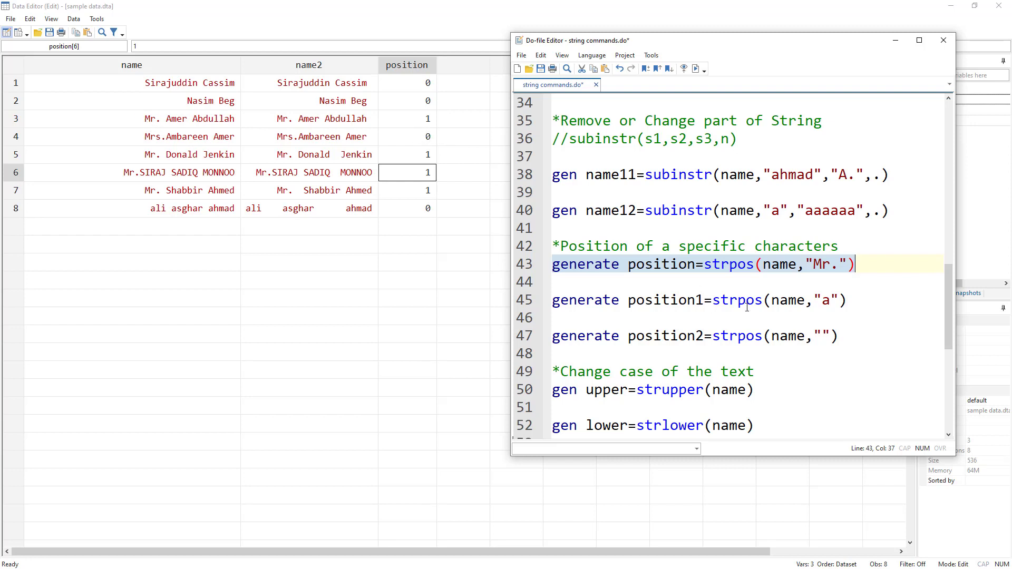
Step: Run the position1 and position2 strpos lines, searching name for "a" and for an empty string, and uncover the new columns
click(525, 303)
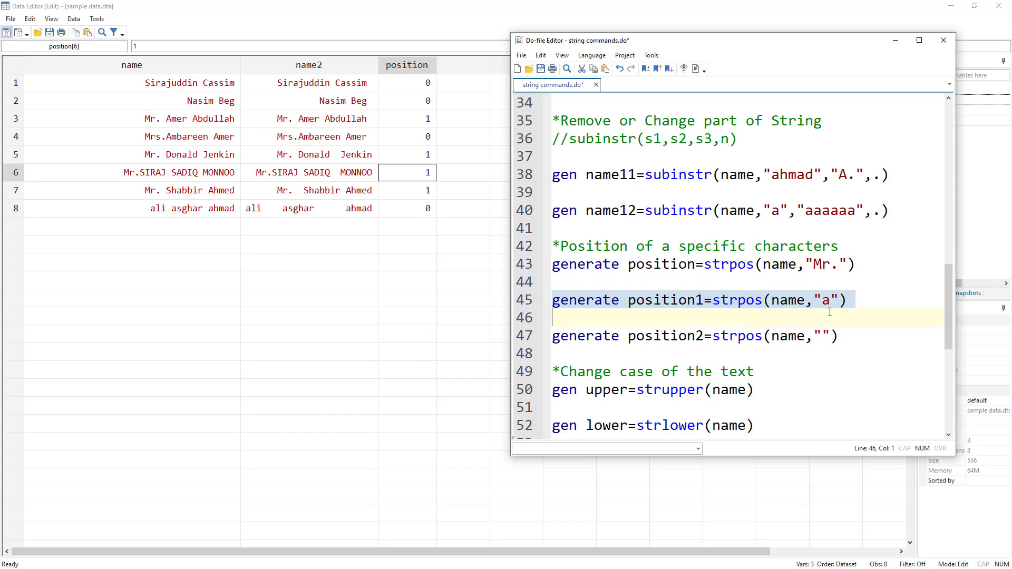
click(695, 68)
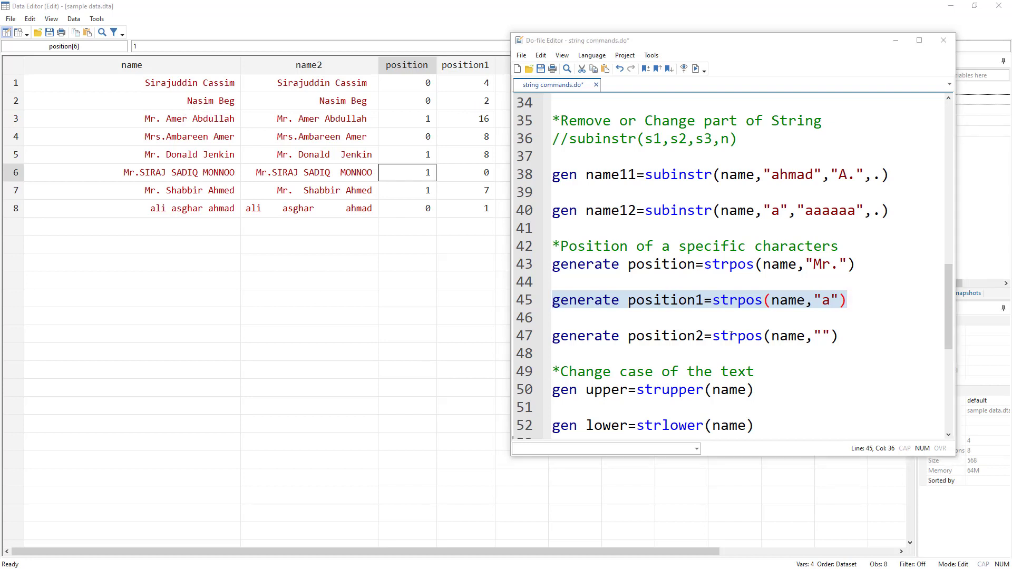
click(757, 336)
click(527, 336)
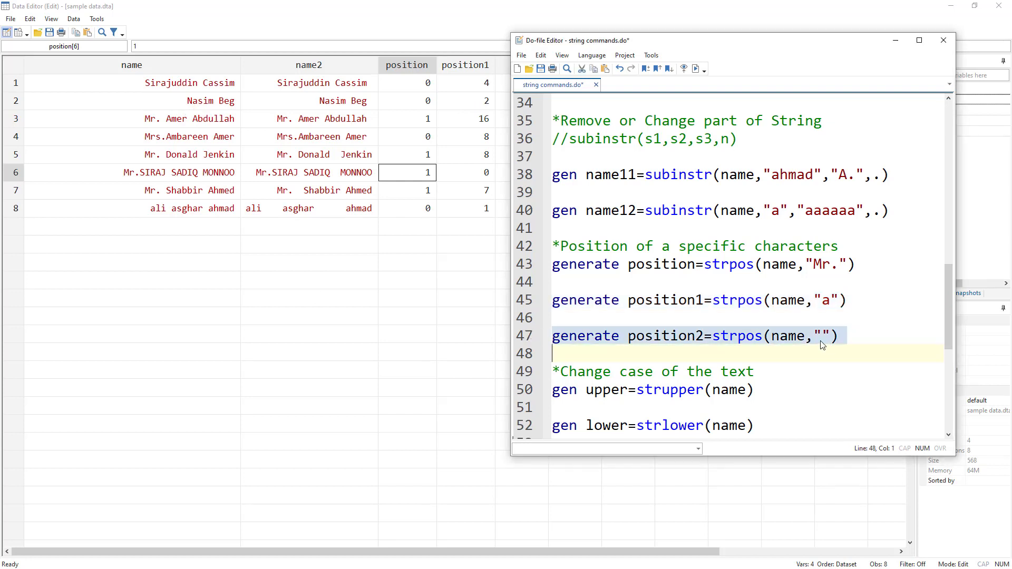
click(696, 69)
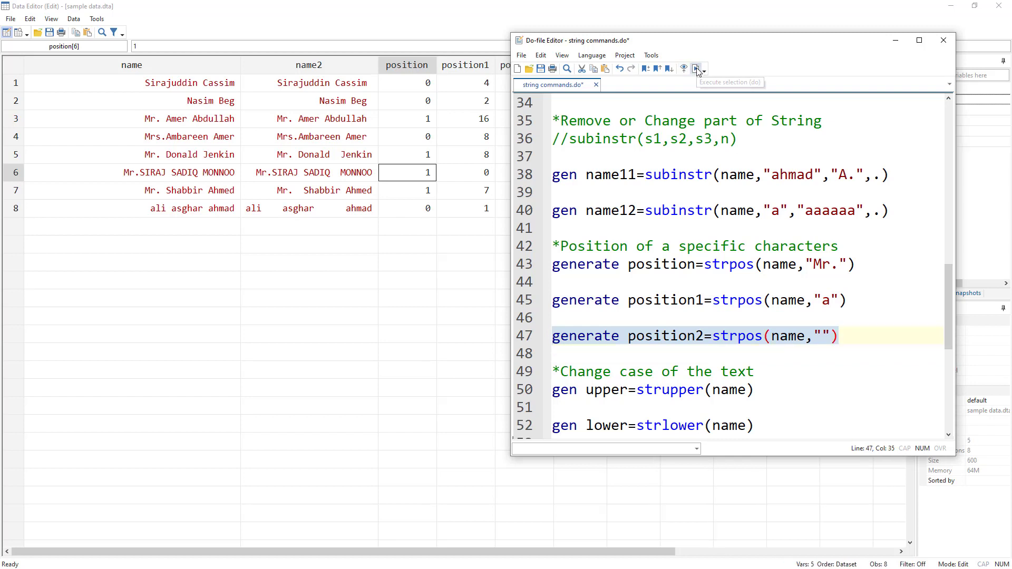
drag(677, 43, 741, 41)
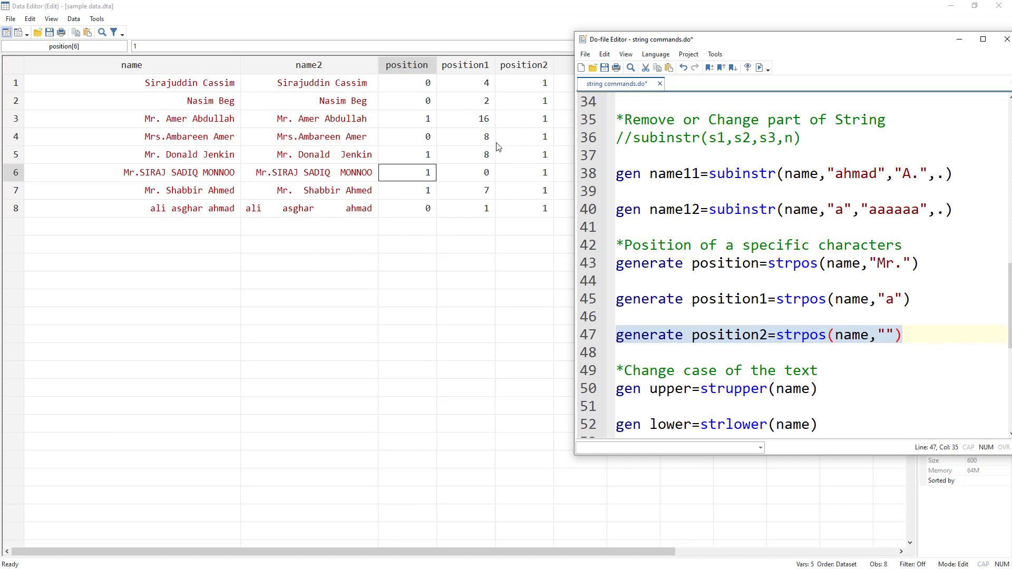
click(886, 335)
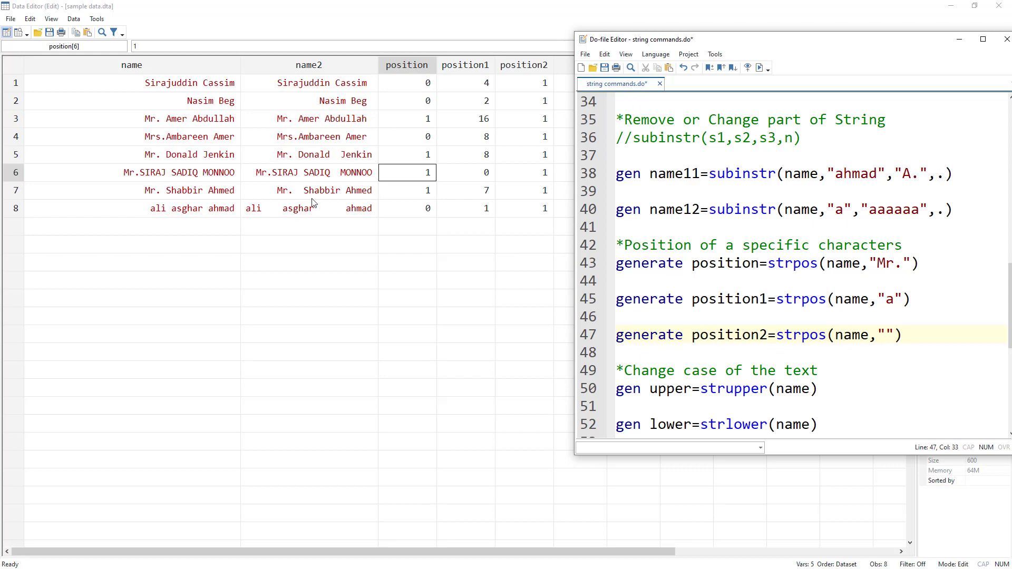
drag(723, 46, 614, 45)
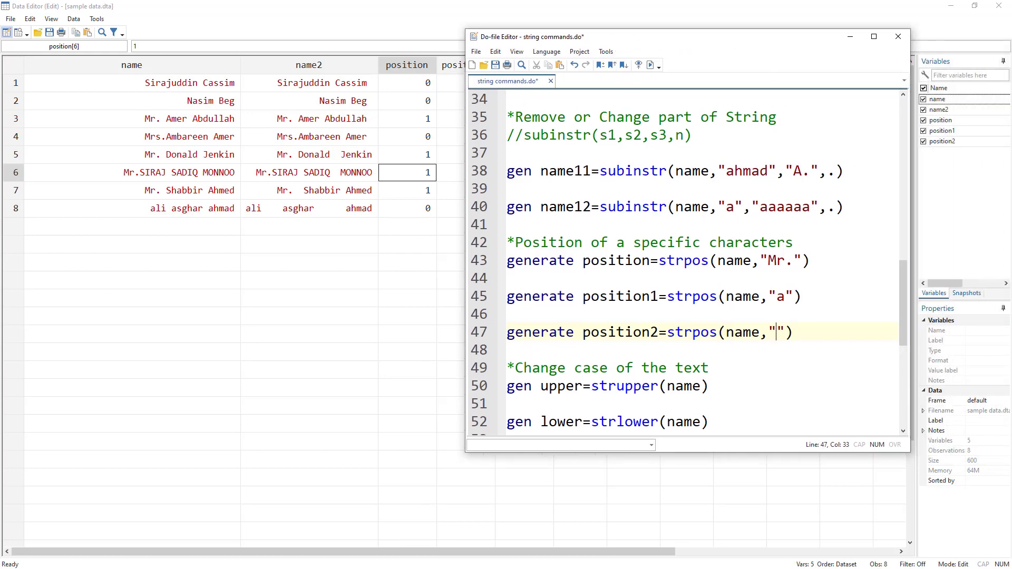
Step: In the main Stata window, drop the variables position, position1 and position2
key(alt+Tab)
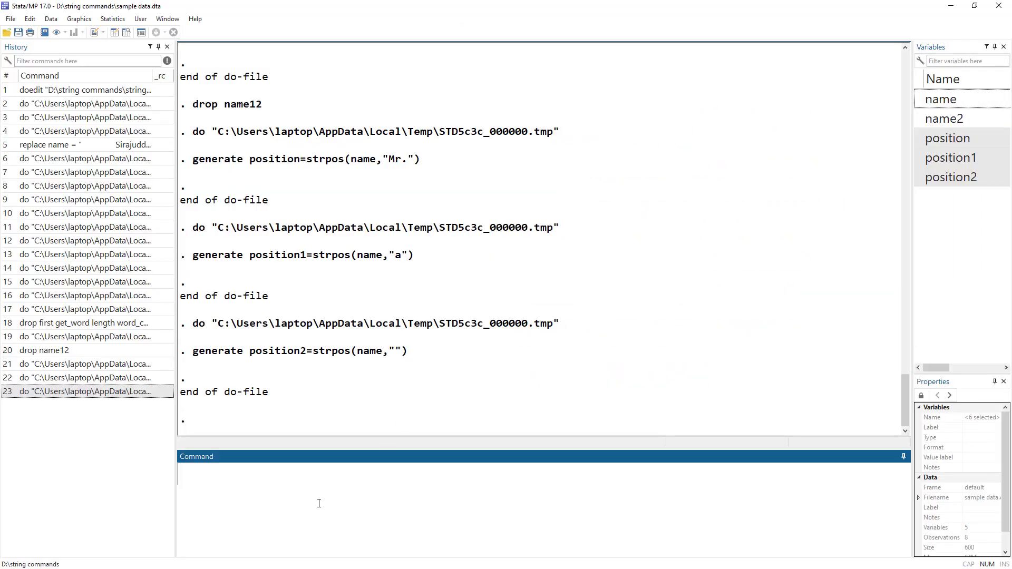
text(drop)
click(941, 143)
shift+click(947, 177)
click(918, 173)
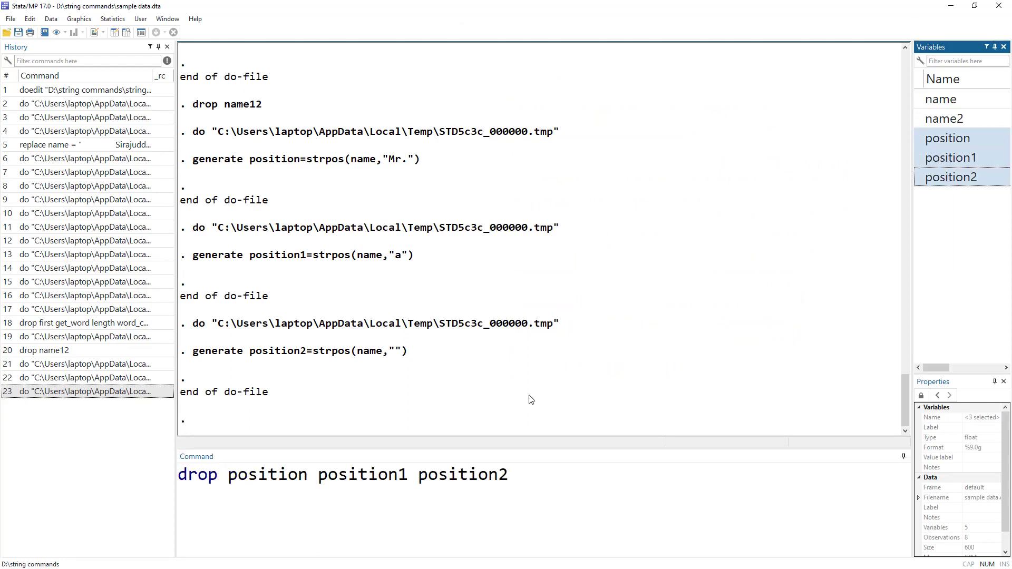
click(583, 513)
key(Return)
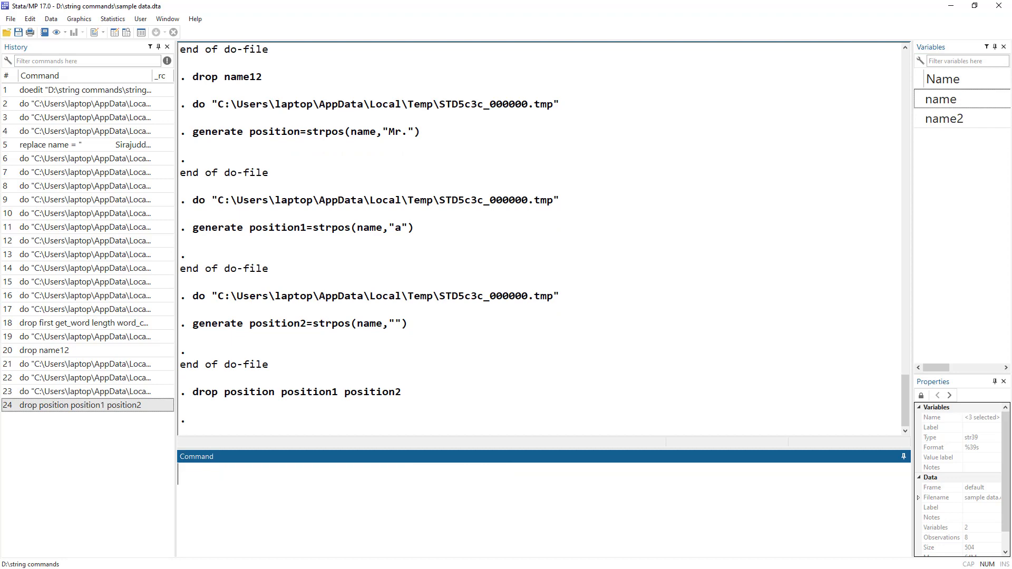
Step: Run the do-file line gen upper=strupper(name) to create an uppercase version of the names
key(alt+Tab)
key(alt+Tab)
scroll(649, 260, down, 2)
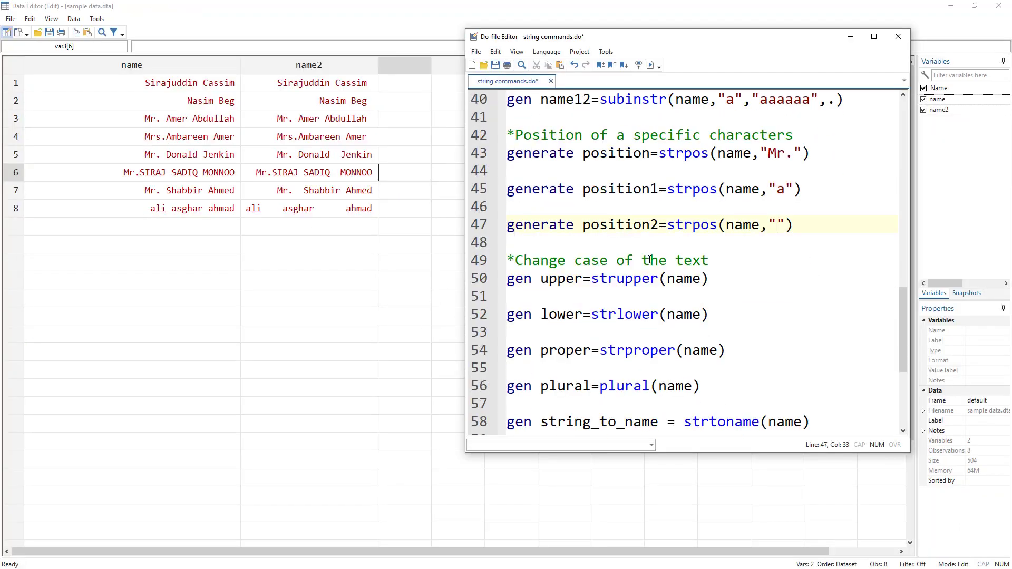
scroll(650, 260, down, 2)
drag(648, 38, 711, 43)
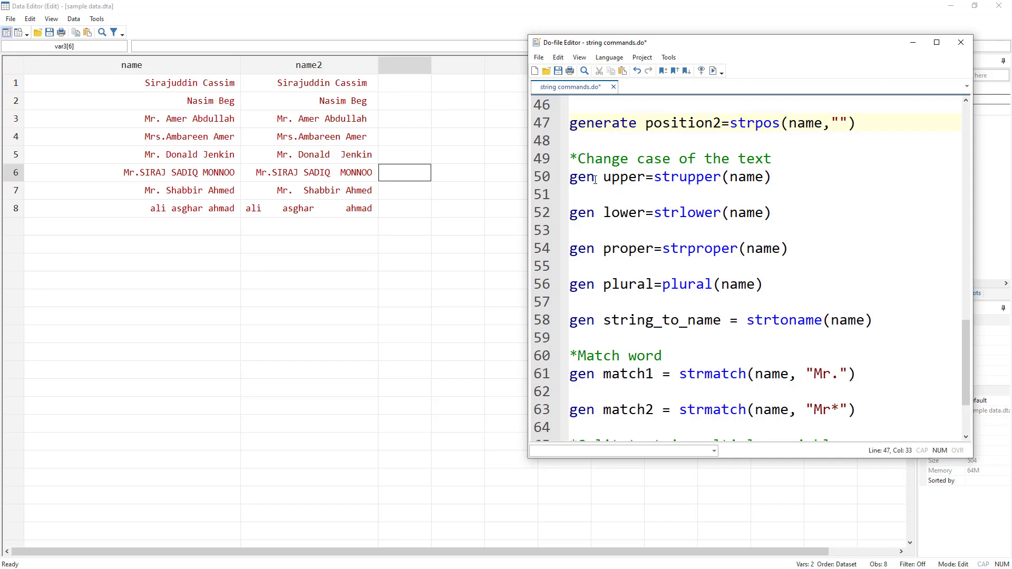
click(537, 177)
click(714, 71)
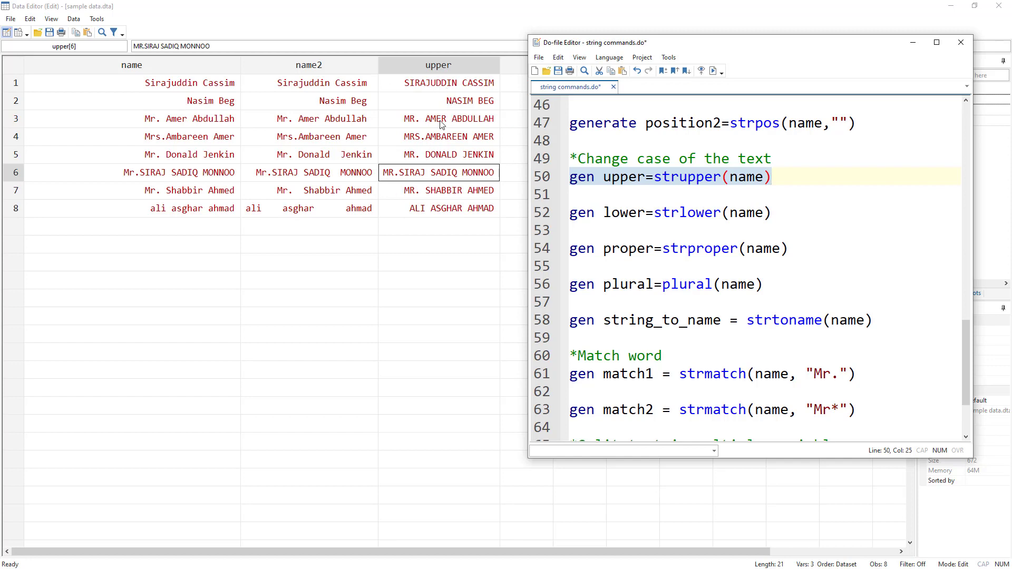
Step: Run the gen lower=strlower(name) line to create a lowercase version of the names, and uncover the lower column
click(542, 214)
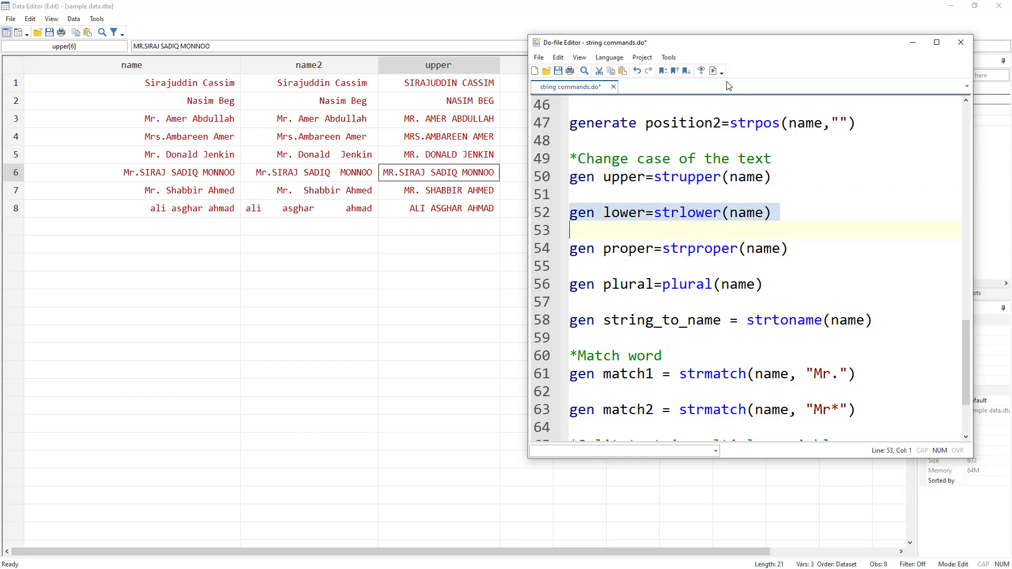
click(713, 70)
drag(708, 47, 805, 41)
Step: Run the gen proper=strproper(name) line to create a proper-case version of the names, and uncover the proper column
click(645, 248)
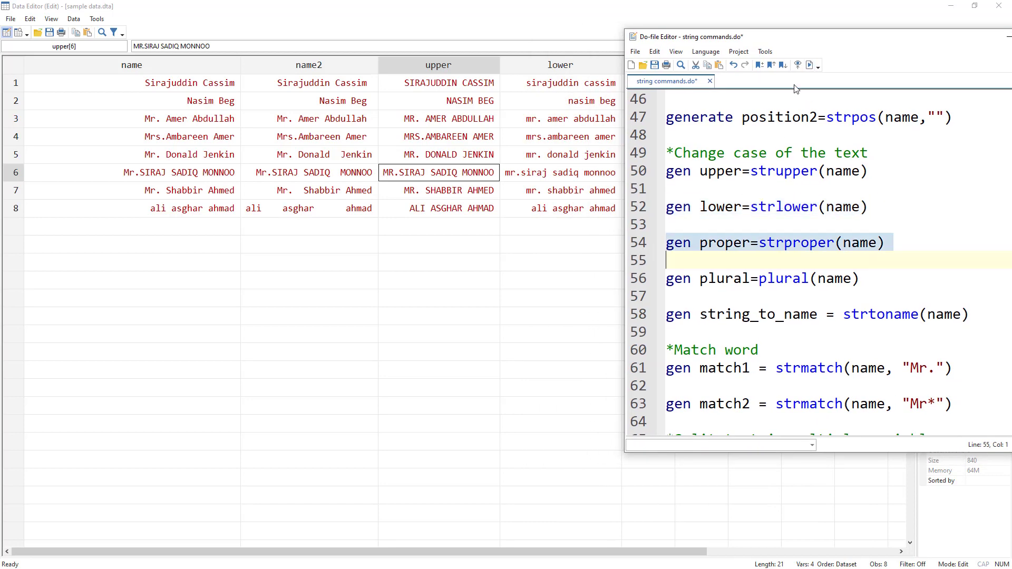
click(810, 65)
drag(775, 42, 344, 253)
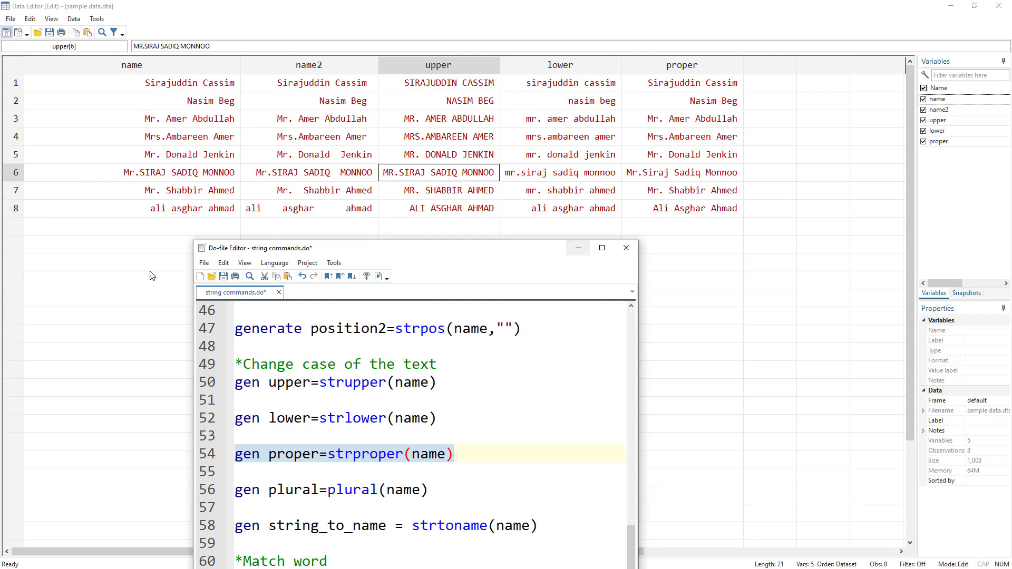
Step: Try running the do-file line gen plural=plural(name) and check its output in the main Stata window
click(208, 497)
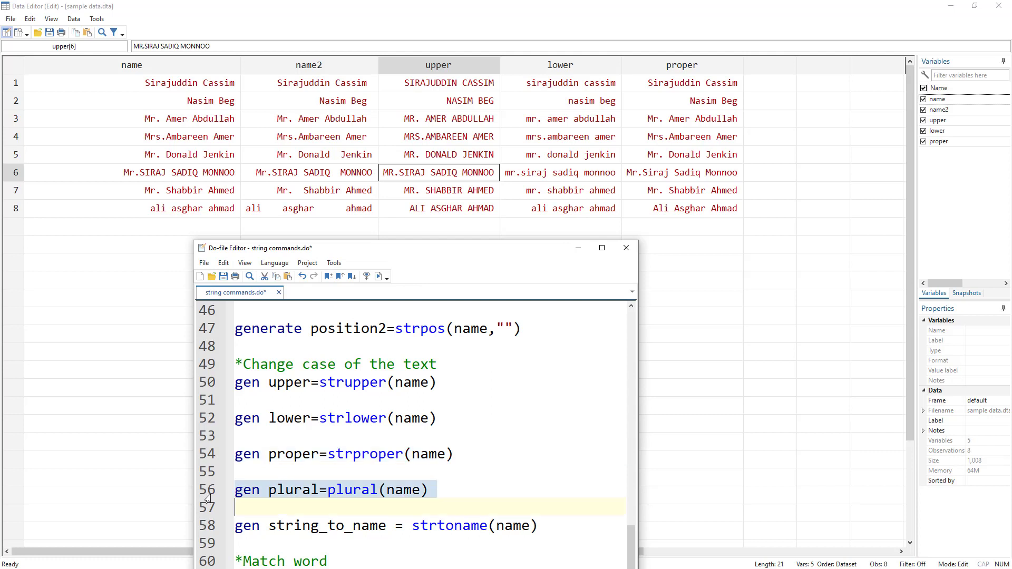
click(379, 277)
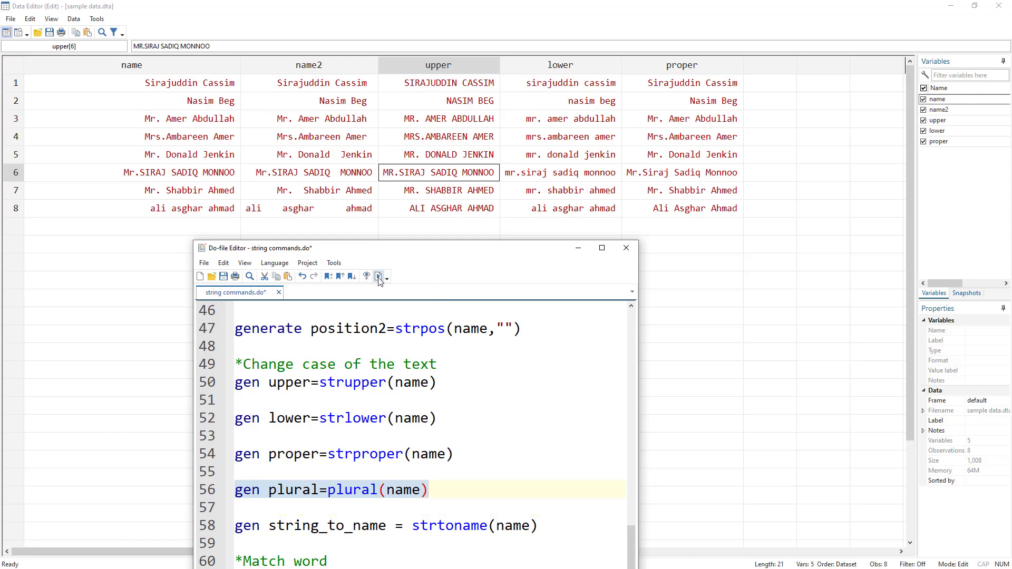
key(alt+Tab)
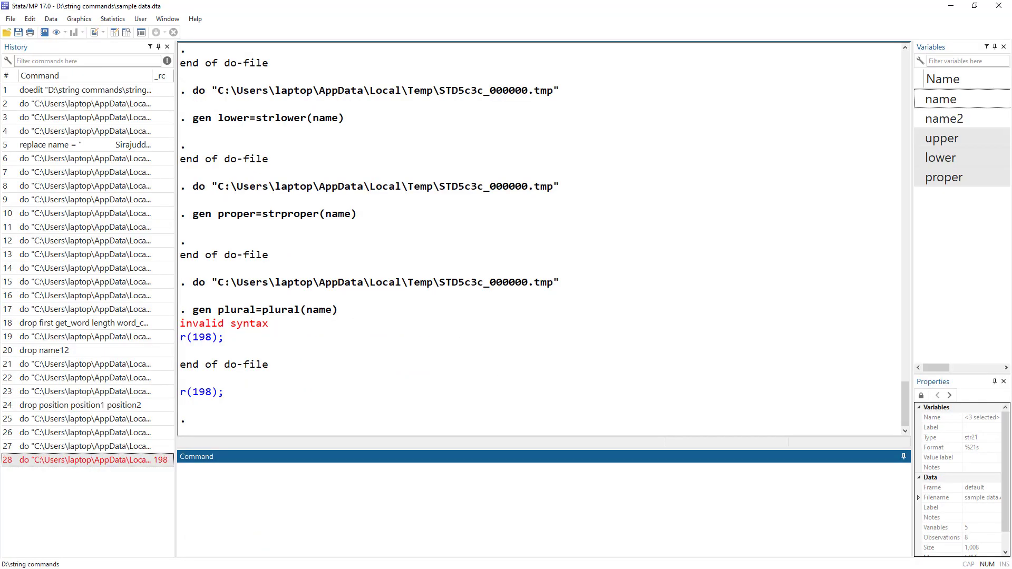
key(alt+Tab)
key(alt+Tab)
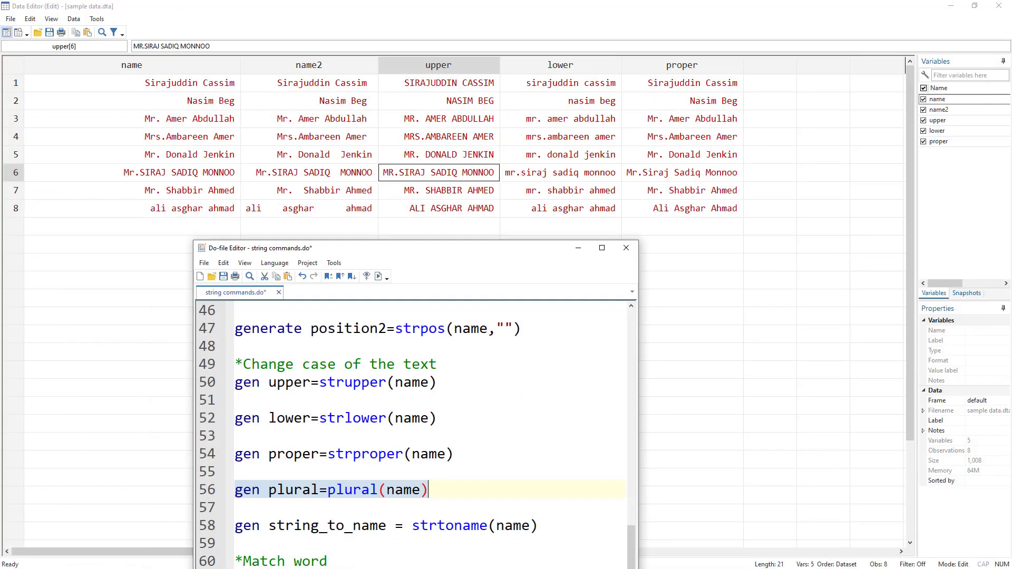
Step: Run the gen string_to_name = strtoname(name) line to convert the names to valid Stata names, and uncover the data columns
drag(408, 257, 560, 114)
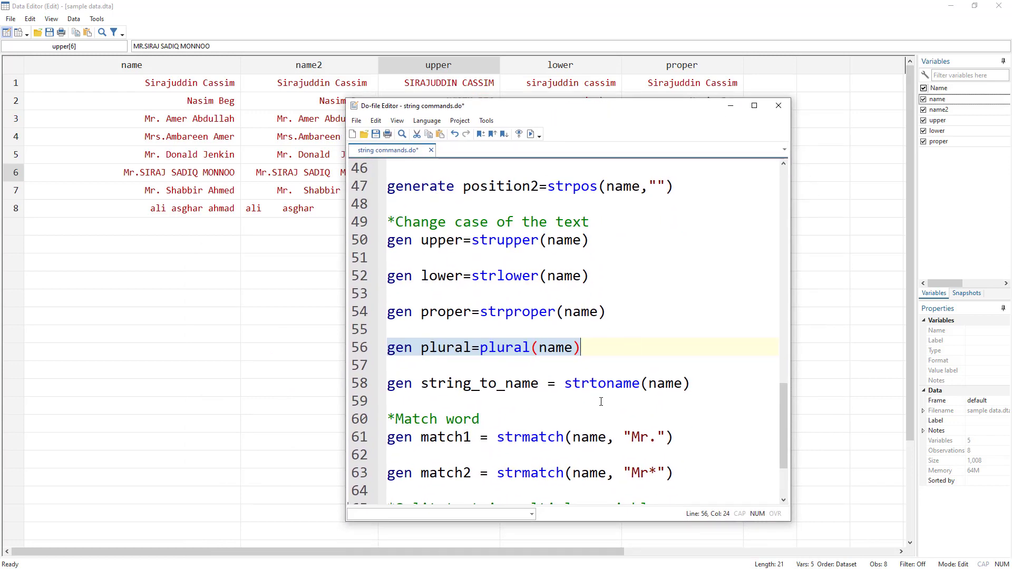
click(350, 385)
click(531, 134)
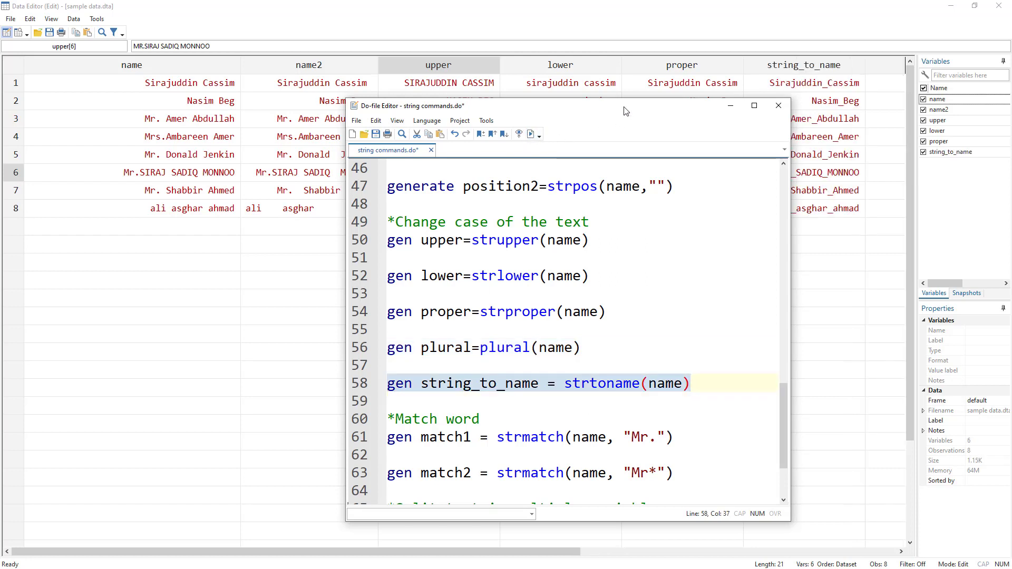
drag(630, 109, 558, 141)
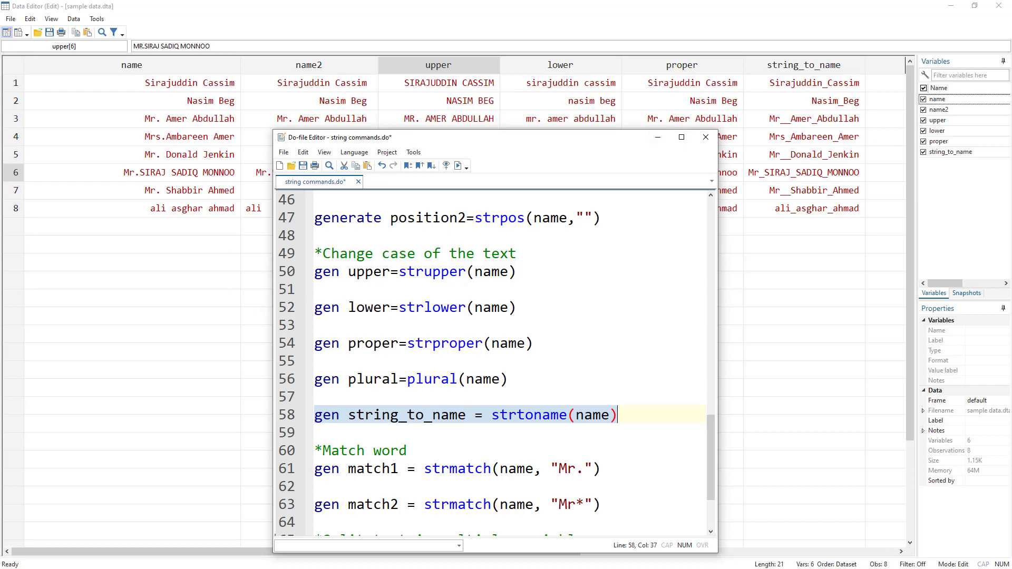
Step: In the main Stata window, drop the variables upper, lower, proper and string_to_name
click(227, 568)
click(233, 498)
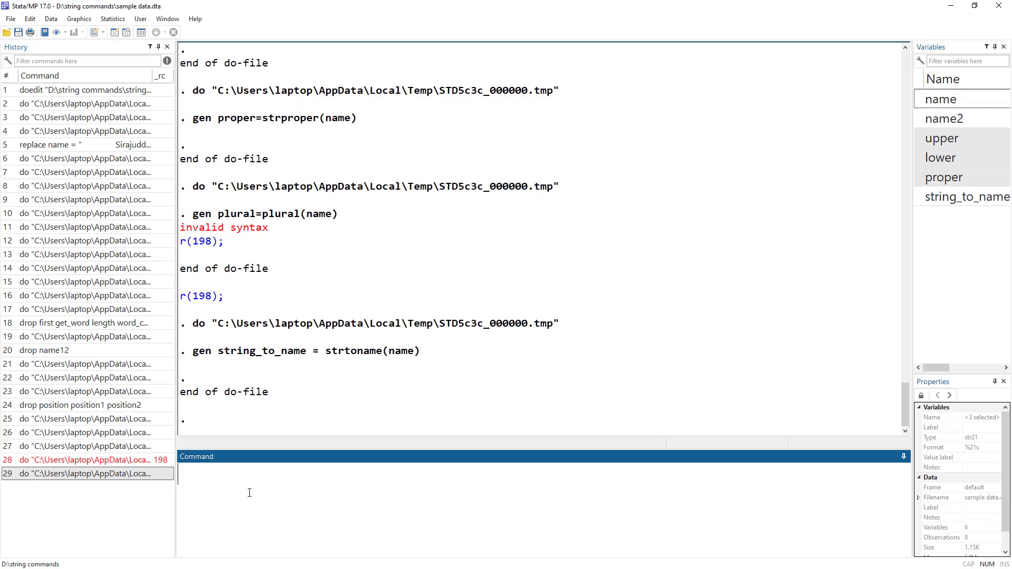
text(drop)
click(950, 139)
shift+click(941, 199)
click(919, 194)
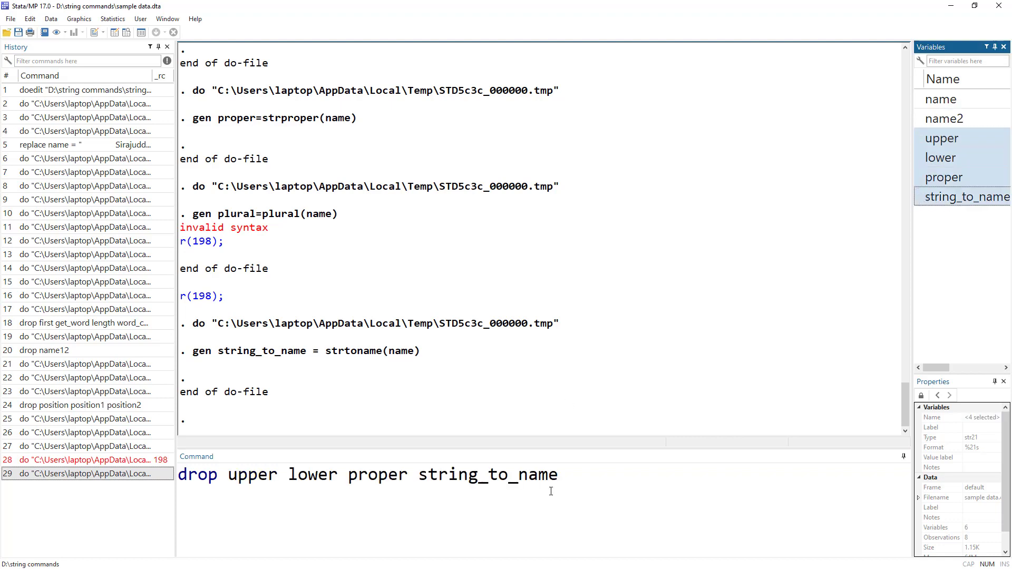
key(Return)
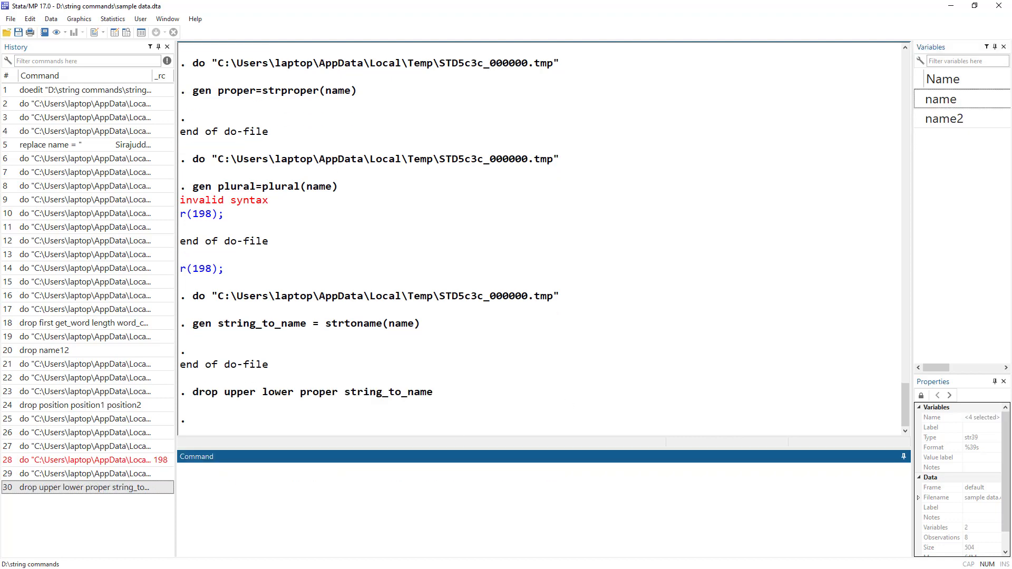
Step: Return to the do-file, move its window clear of the name columns and save it
key(alt+Tab)
key(alt+Tab)
drag(417, 139, 631, 64)
click(515, 87)
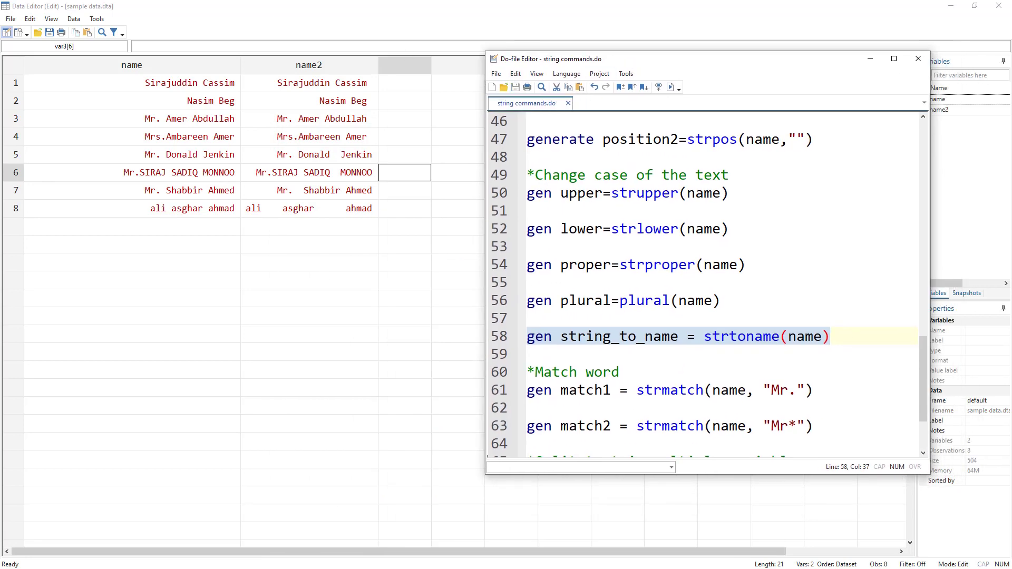
Step: Run the line gen match1 = strmatch(name, "Mr.") to flag exact matches, and highlight its search pattern
scroll(644, 326, down, 2)
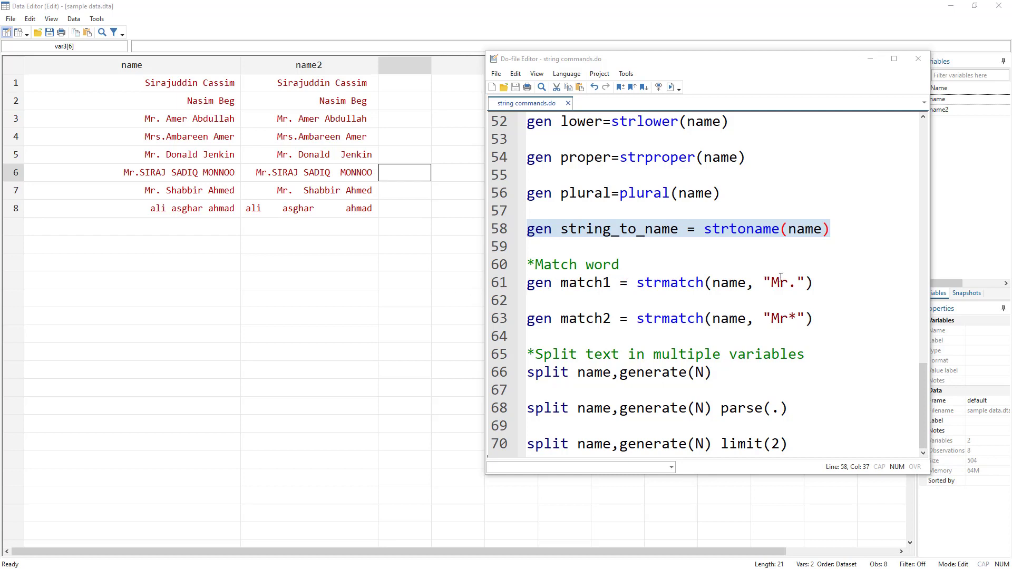
drag(797, 282, 772, 283)
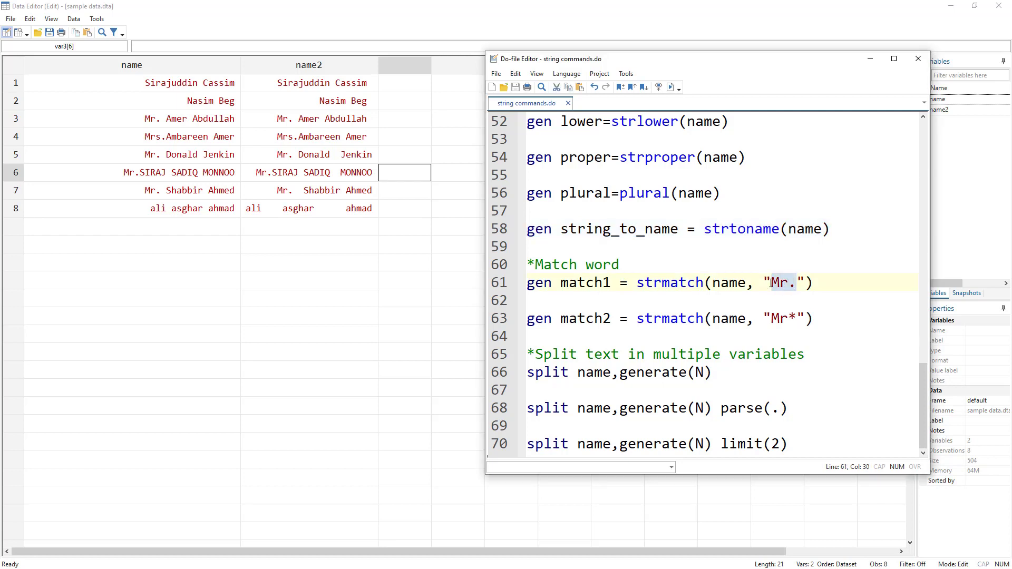
click(501, 285)
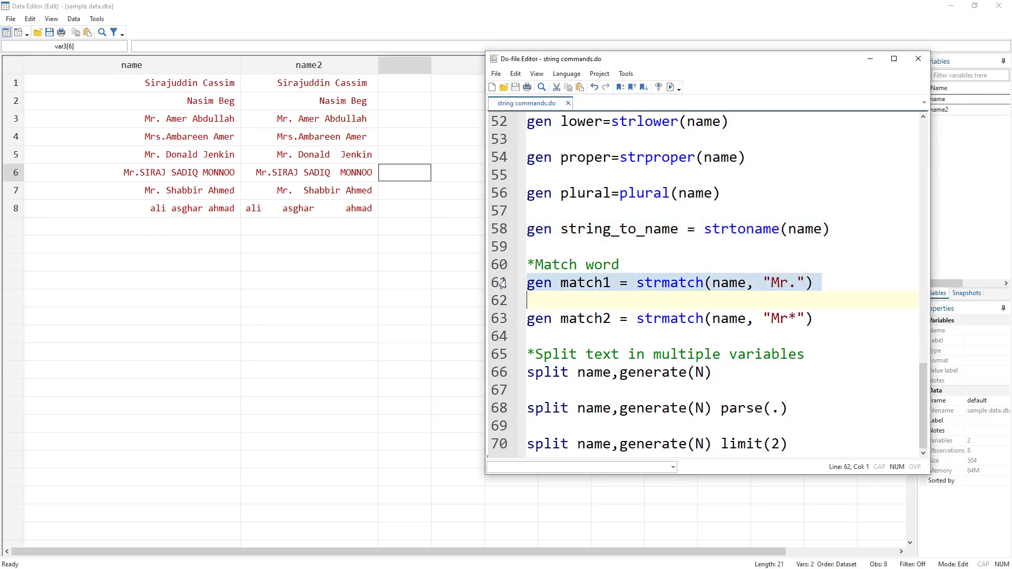
click(669, 87)
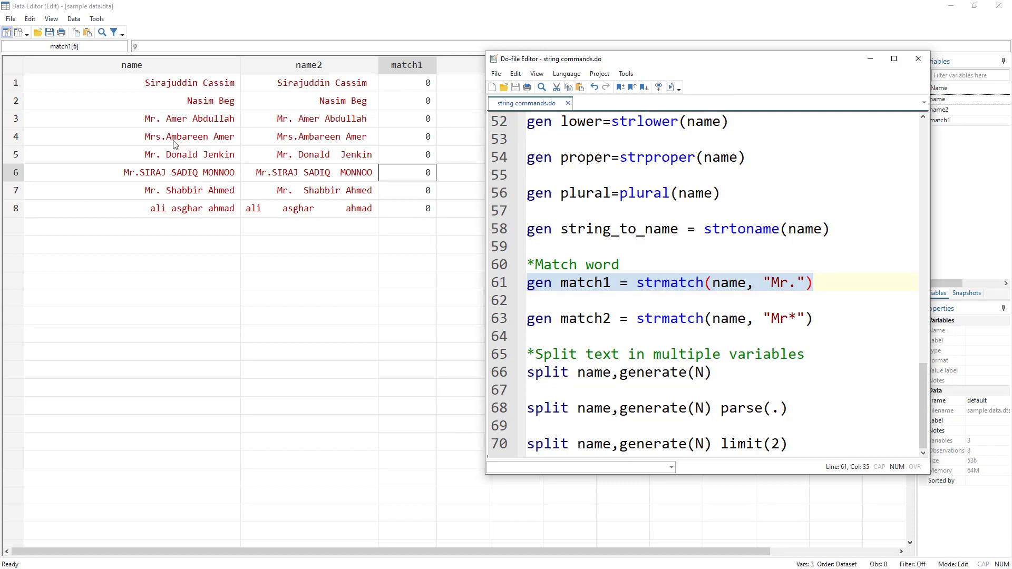
click(797, 283)
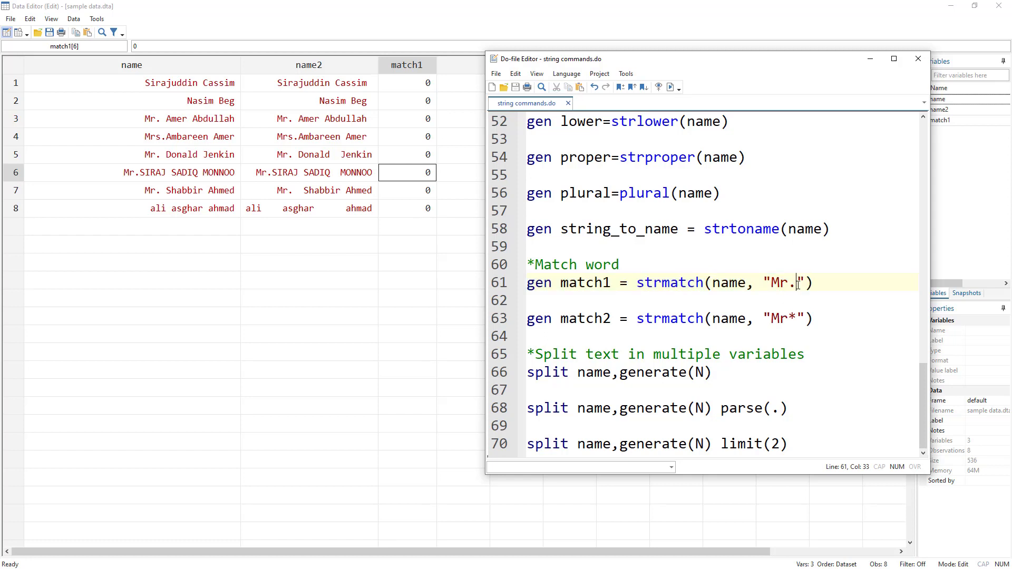
drag(795, 285, 771, 285)
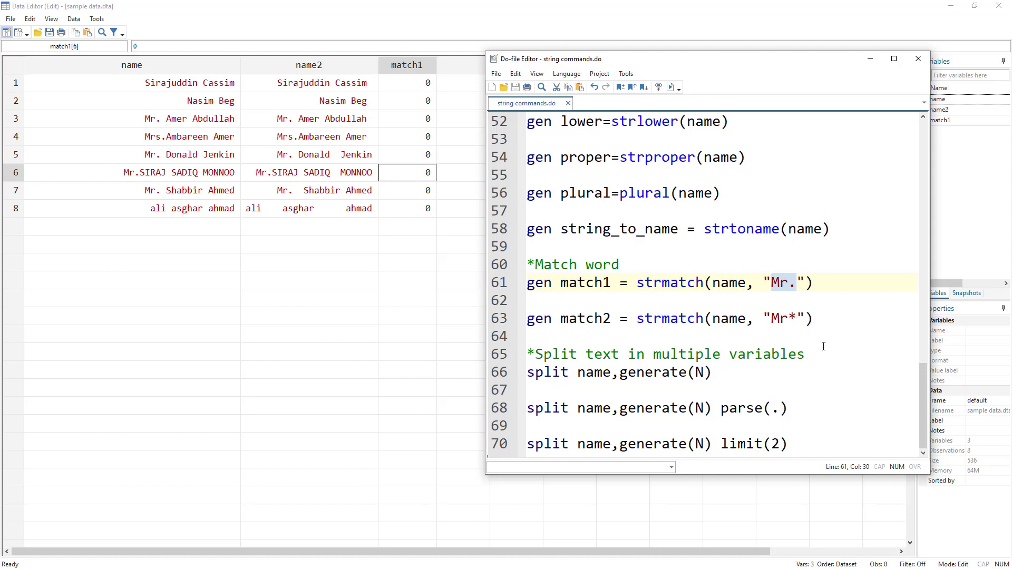
Step: Run the line gen match2 = strmatch(name, "Mr*") to flag names starting with Mr, and uncover the match2 column
drag(796, 318, 773, 318)
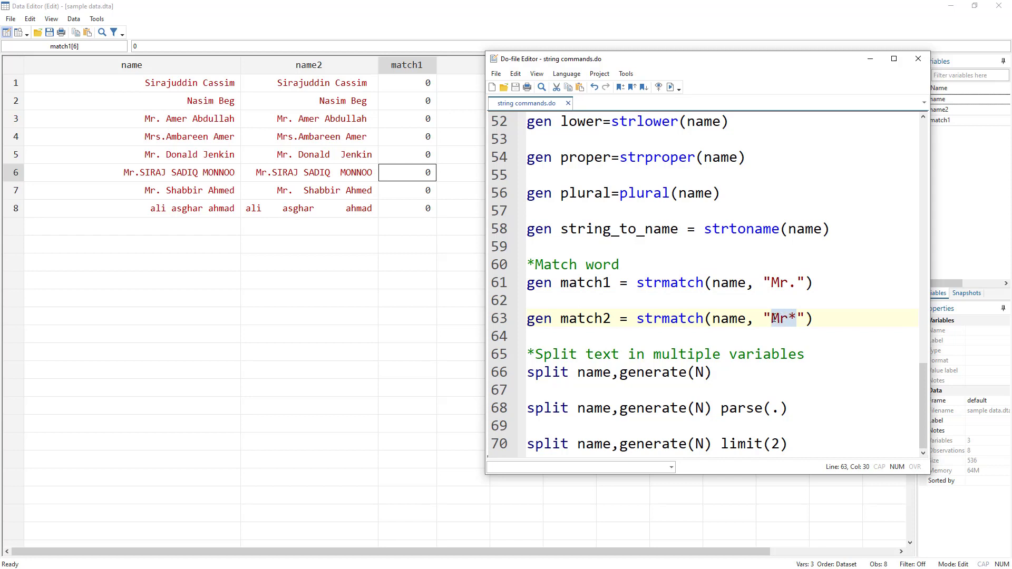
click(495, 319)
click(672, 87)
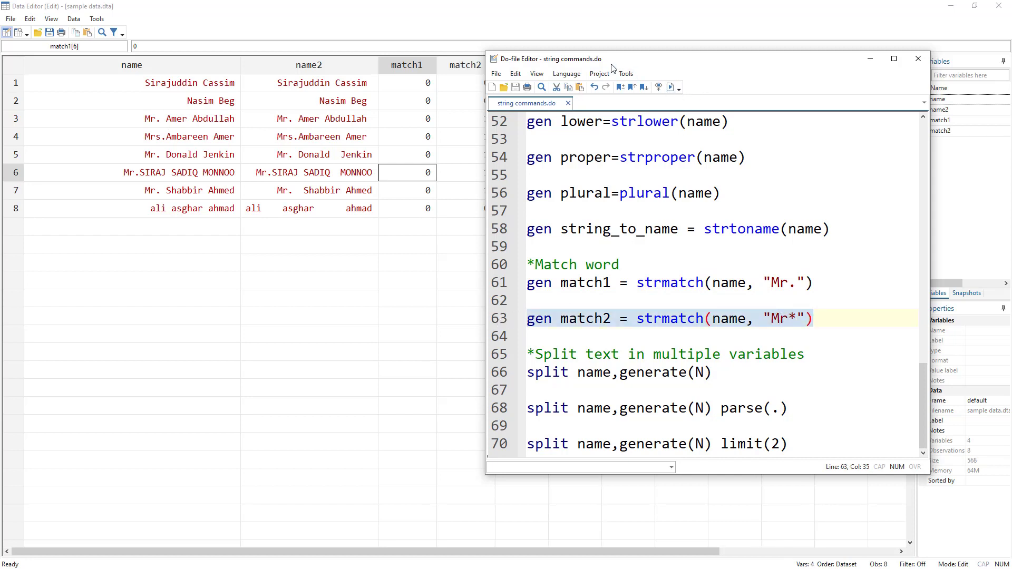
drag(614, 67, 660, 70)
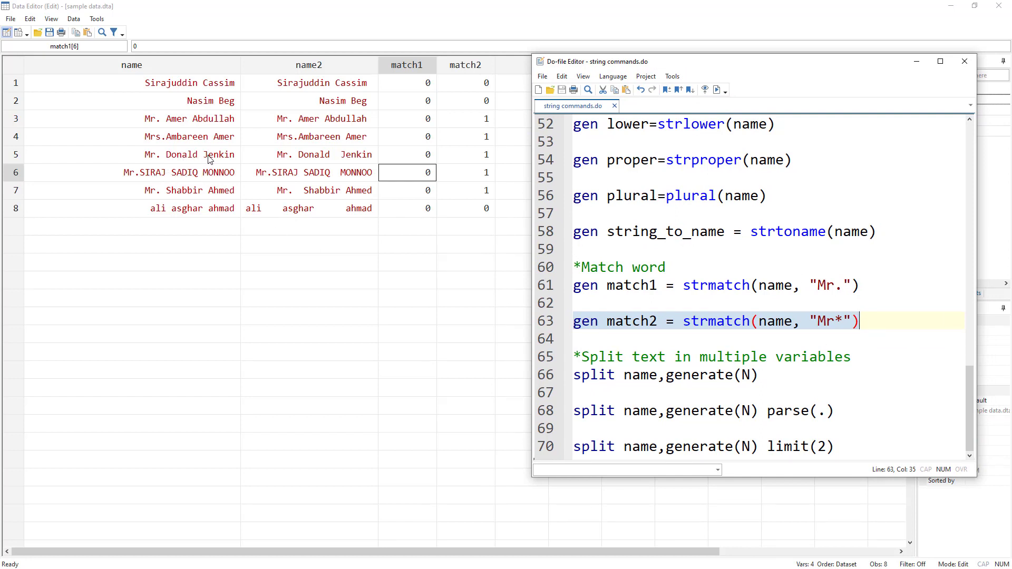
Step: Edit the match2 line in the do-file to read gen match3 = strmatch(name, "J")
click(843, 321)
drag(859, 321, 818, 320)
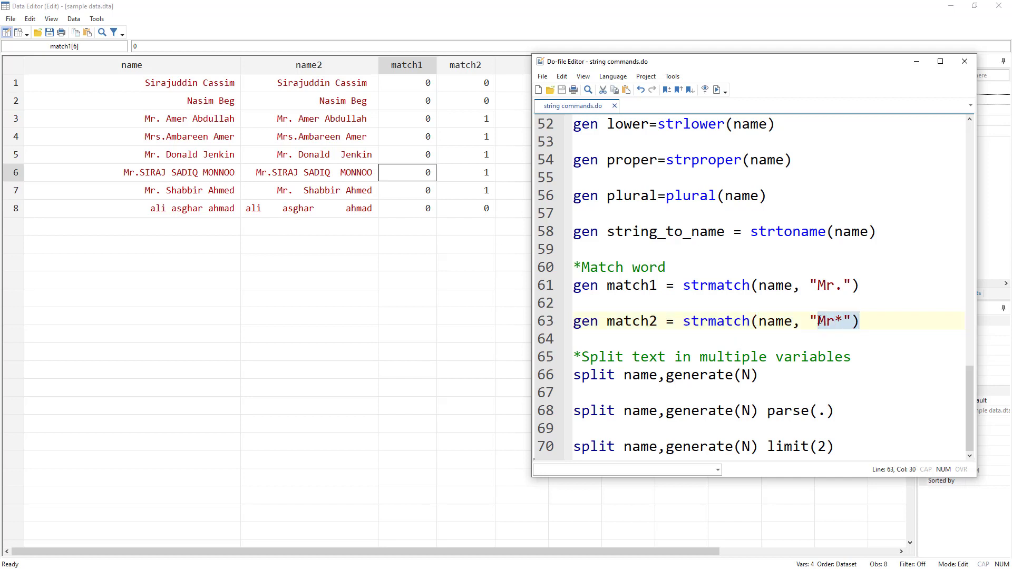
text(j)
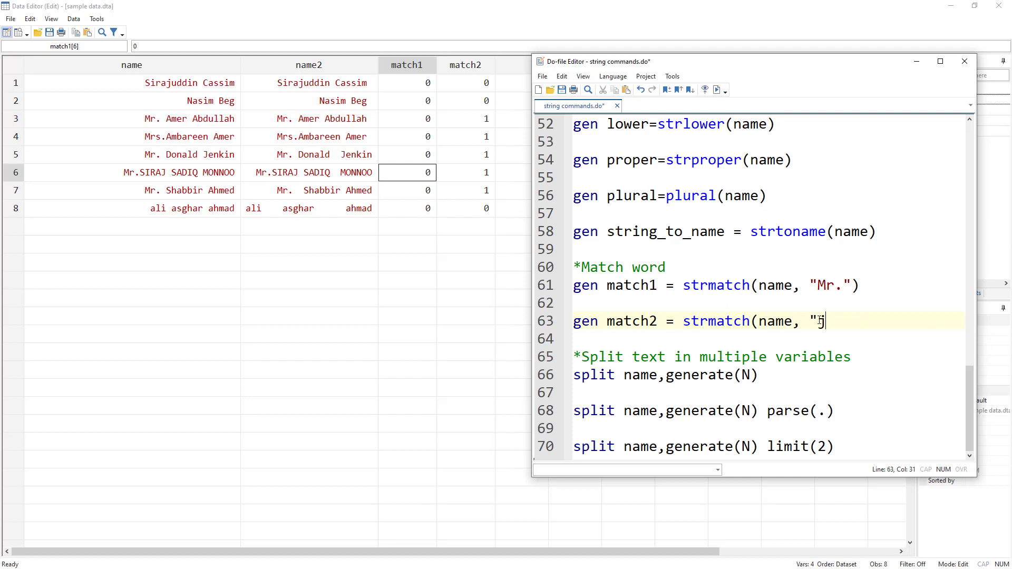
key(BackSpace)
text(J"))
click(667, 324)
key(BackSpace)
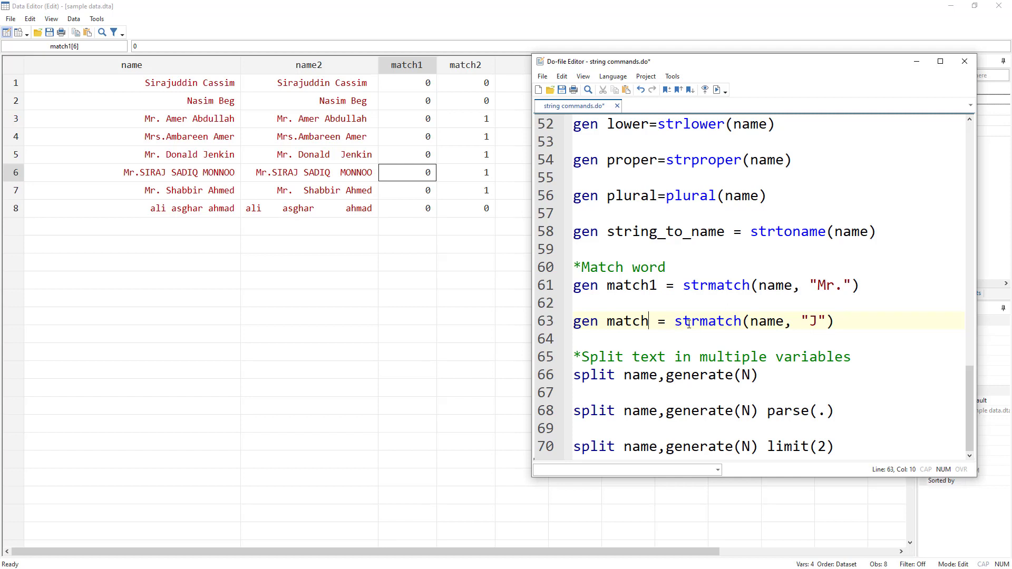
text(3)
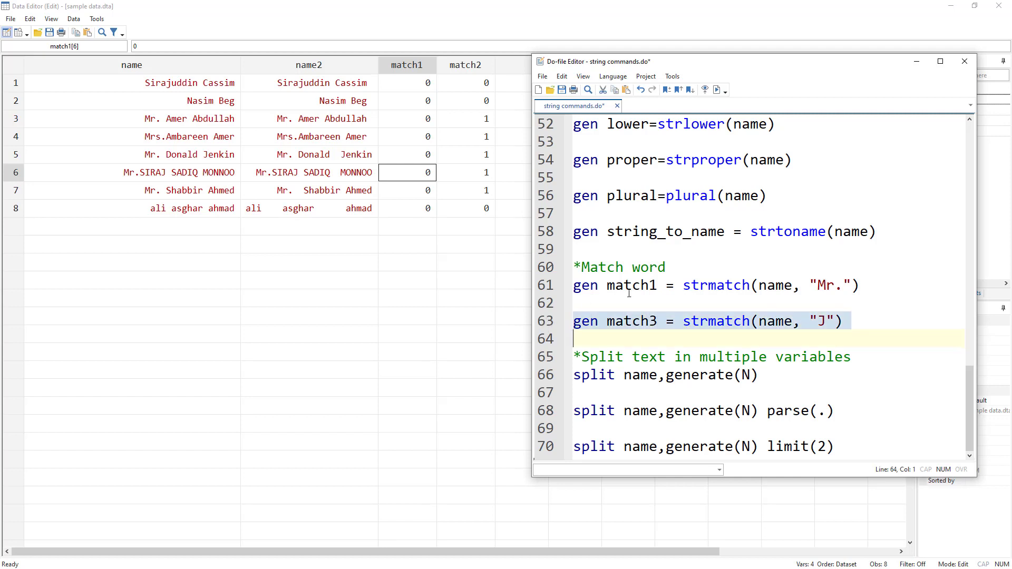
Step: Run the gen match3 line with the "J" pattern and uncover the match3 column
click(545, 323)
click(717, 90)
drag(665, 64, 711, 59)
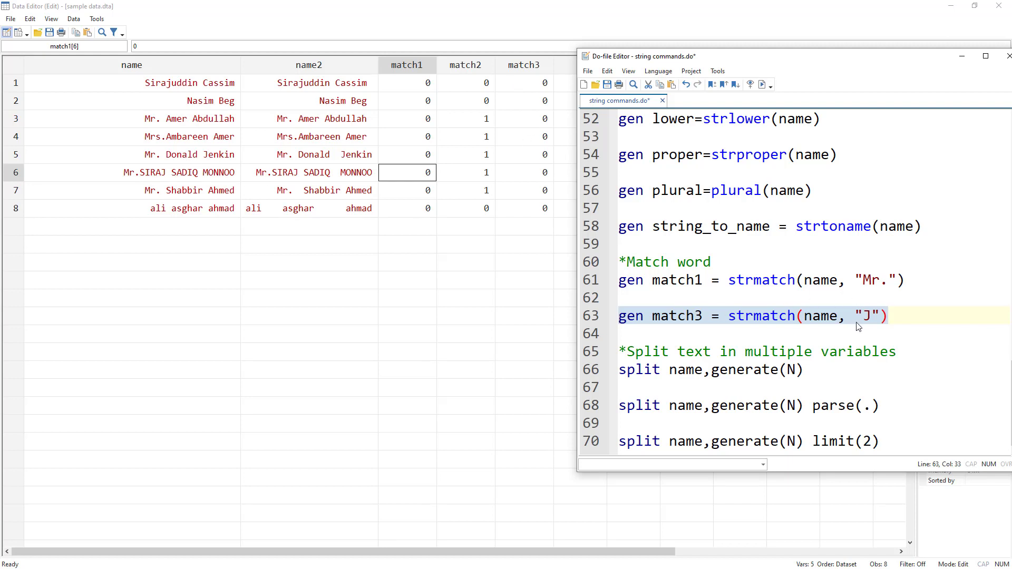
Step: Change the match3 line to replace match3 = strmatch(name, "J*")
click(872, 316)
text(*)
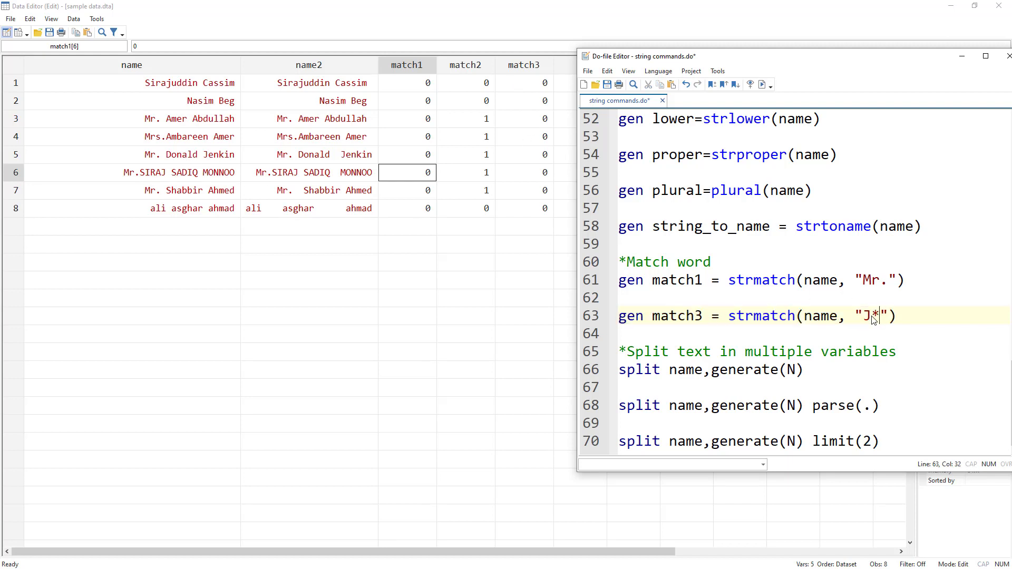
click(593, 318)
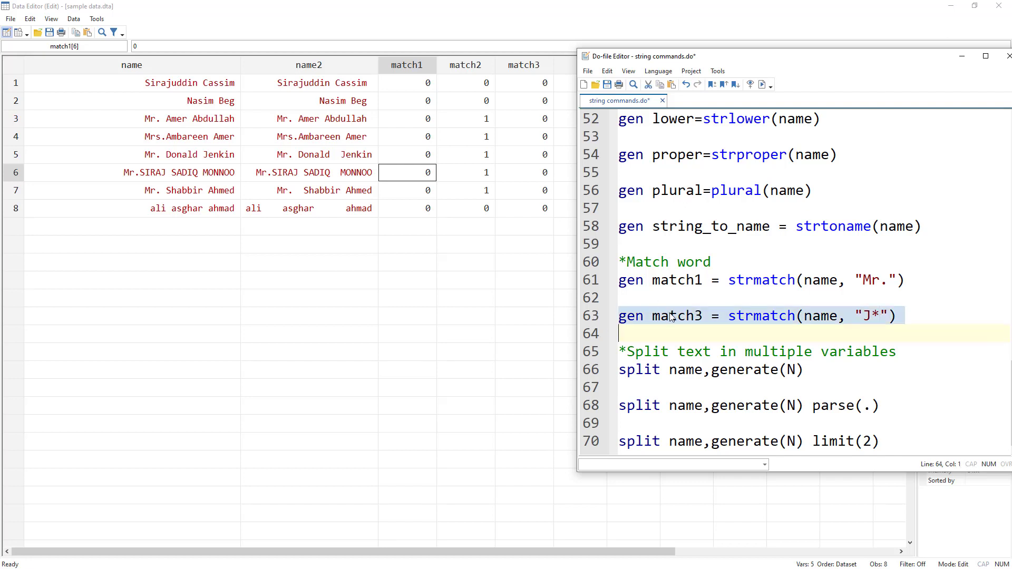
click(704, 315)
key(BackSpace)
text(3)
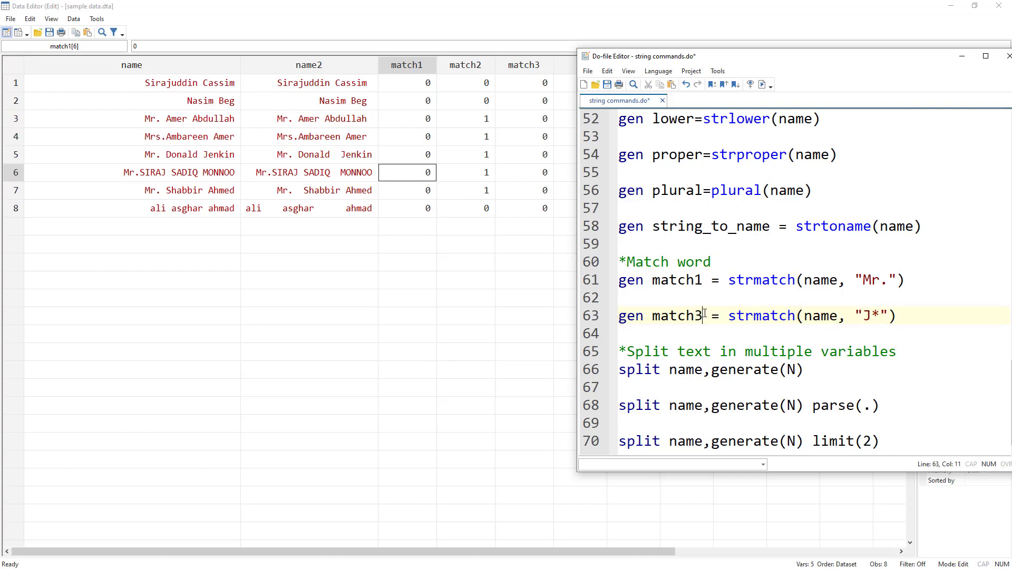
key(BackSpace)
text(3)
click(638, 333)
double_click(631, 315)
text(replace)
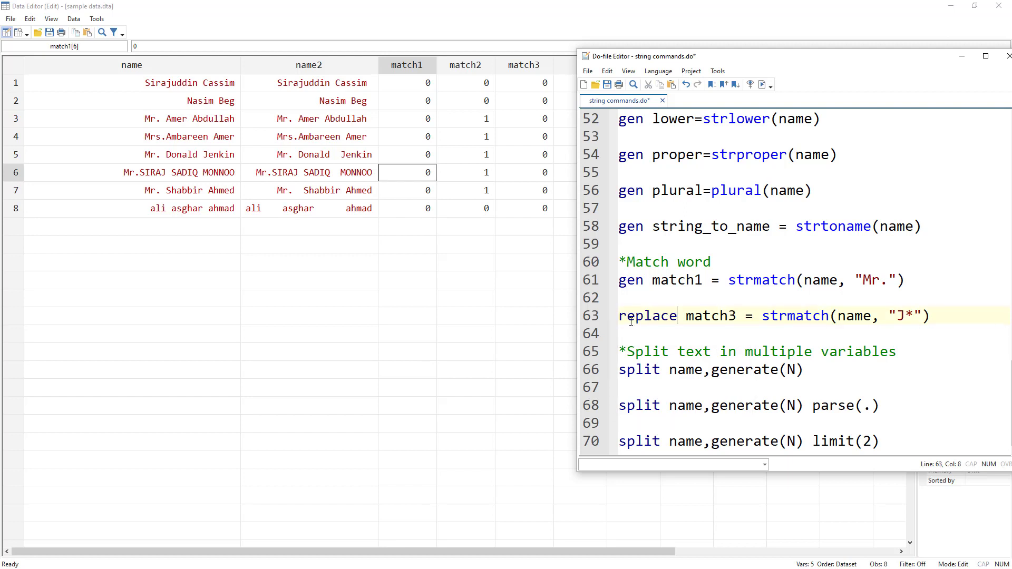
Step: Run the replace match3 line with the "J*" pattern and check its output in the main Stata window
click(599, 316)
key(shift+Left)
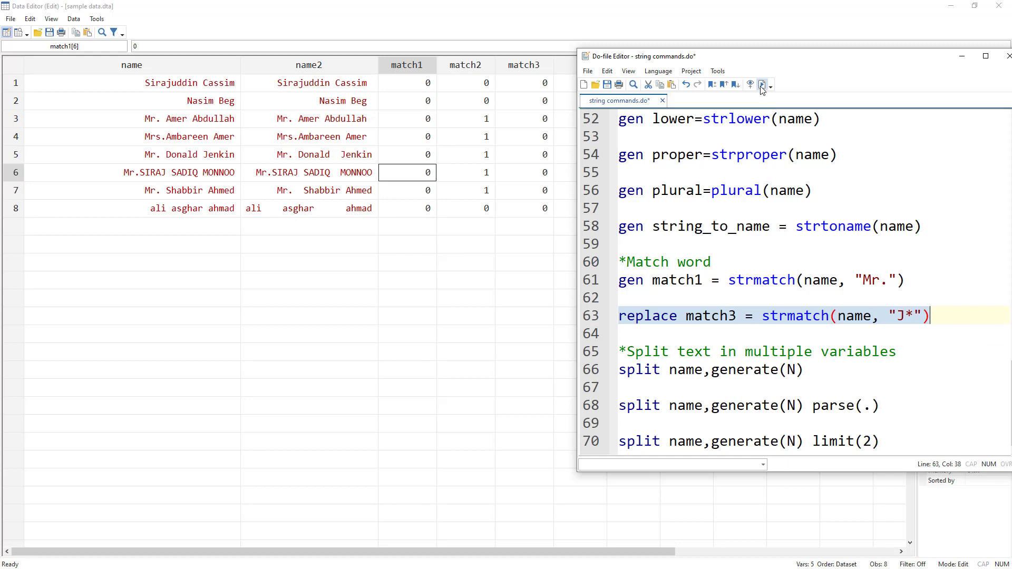
key(ctrl+d)
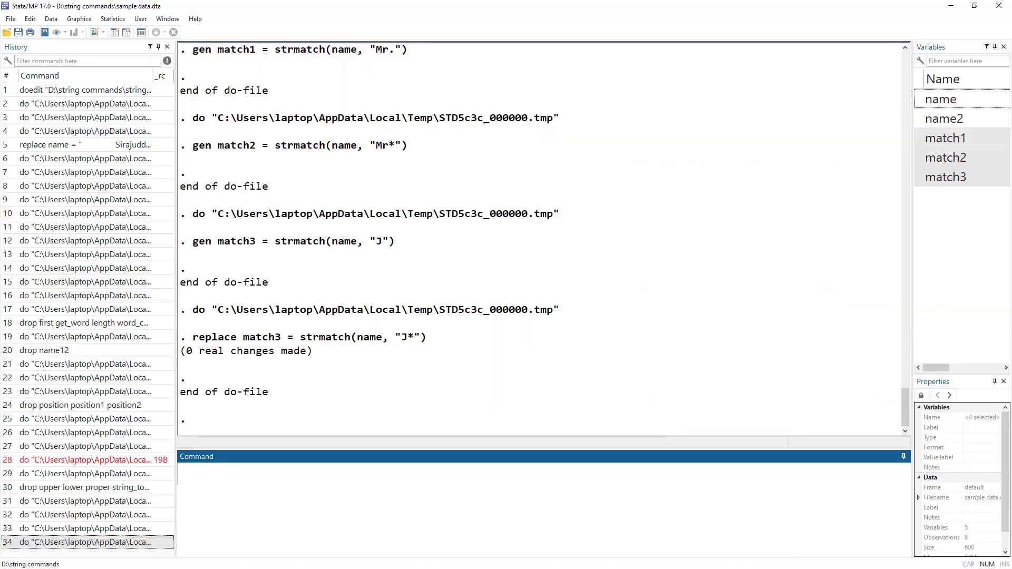
key(alt+Tab)
key(alt+Tab)
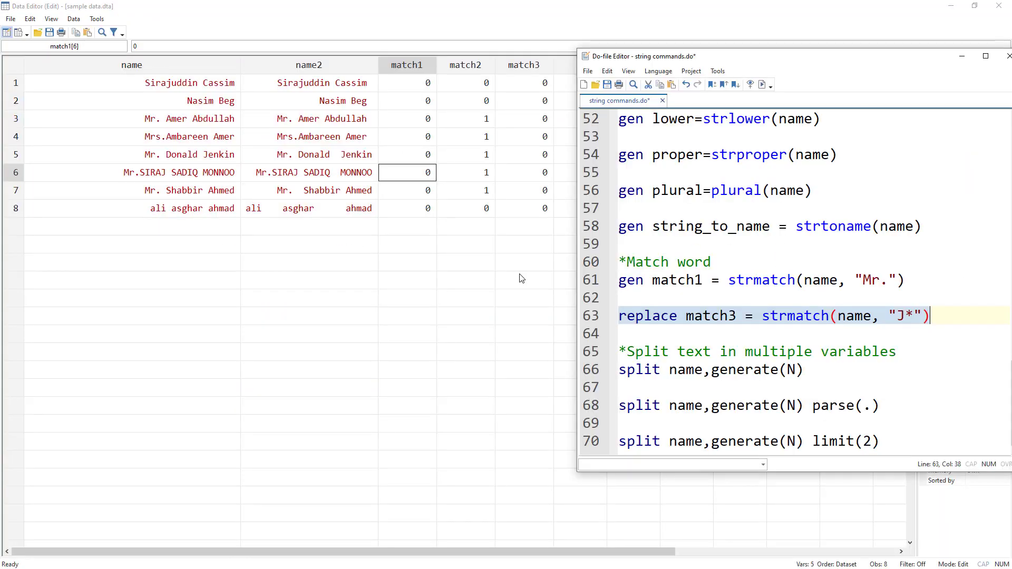
Step: Change the match3 search pattern to "*J*" and run the replace line to flag names containing J anywhere
click(910, 315)
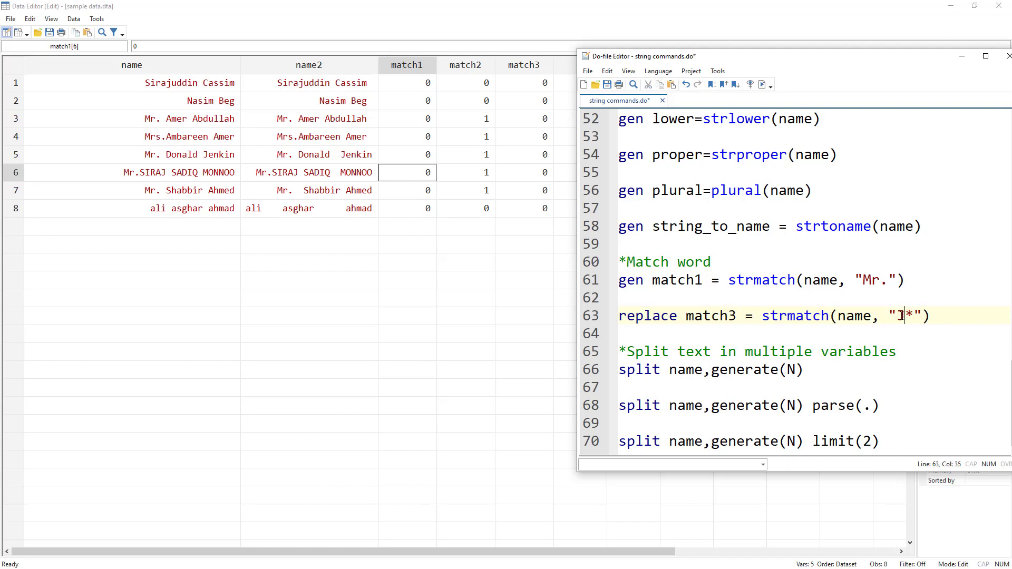
key(shift+Left)
click(915, 315)
key(shift+Left)
click(900, 315)
text(*)
click(586, 316)
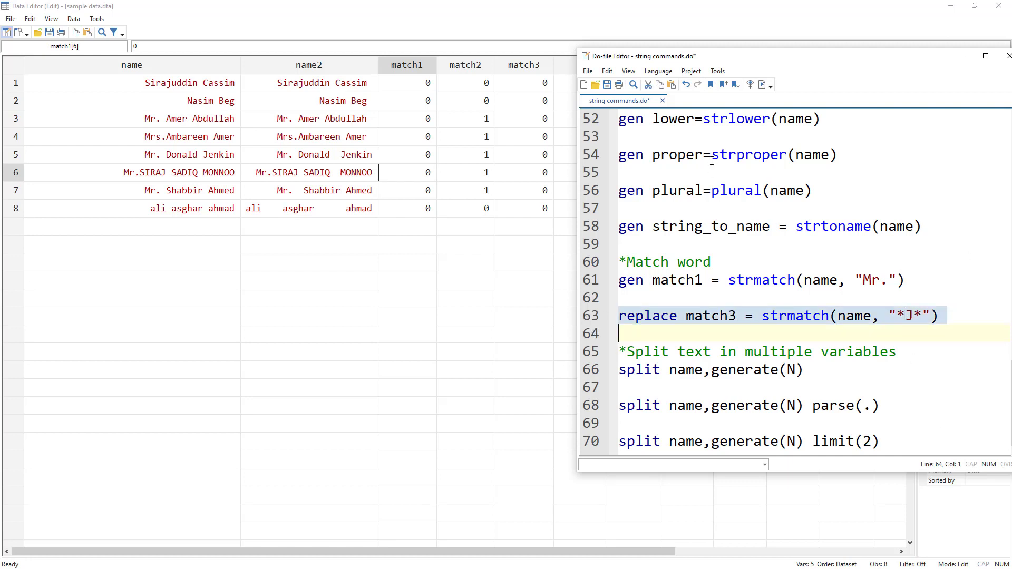
click(763, 85)
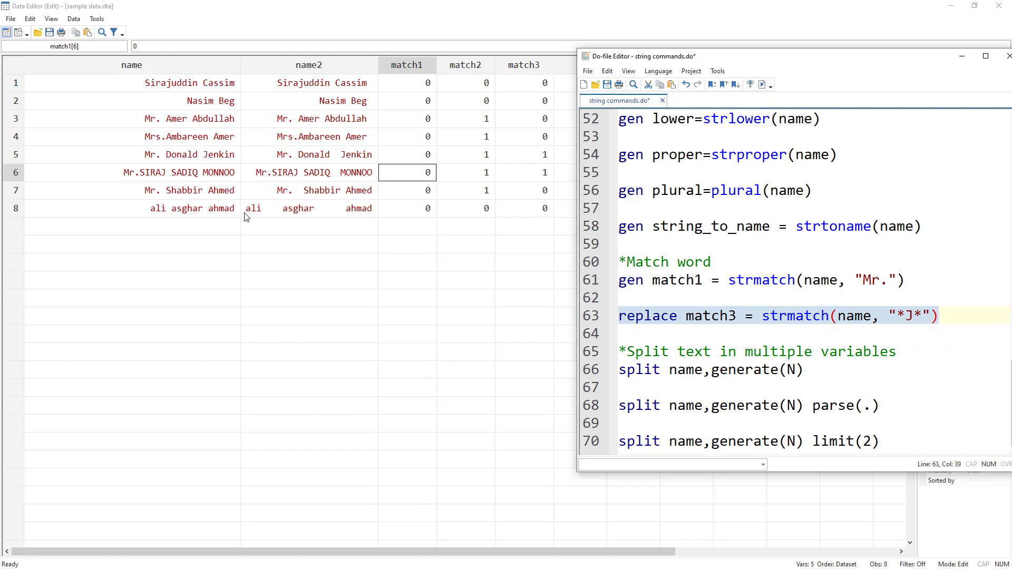
Step: Change the match3 search pattern to "*M*" and run the replace line to flag names containing M anywhere
click(916, 315)
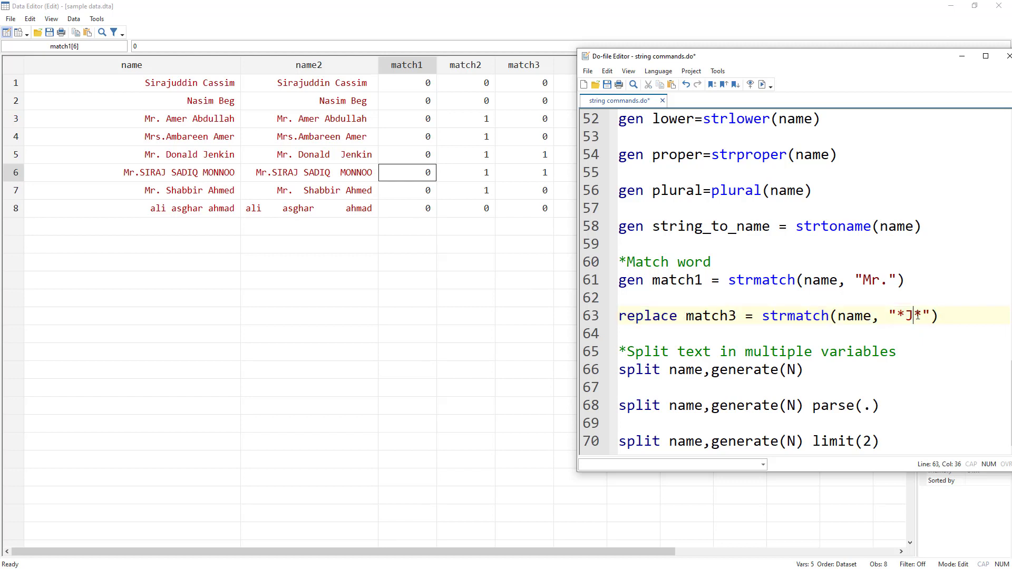
key(BackSpace)
text(M)
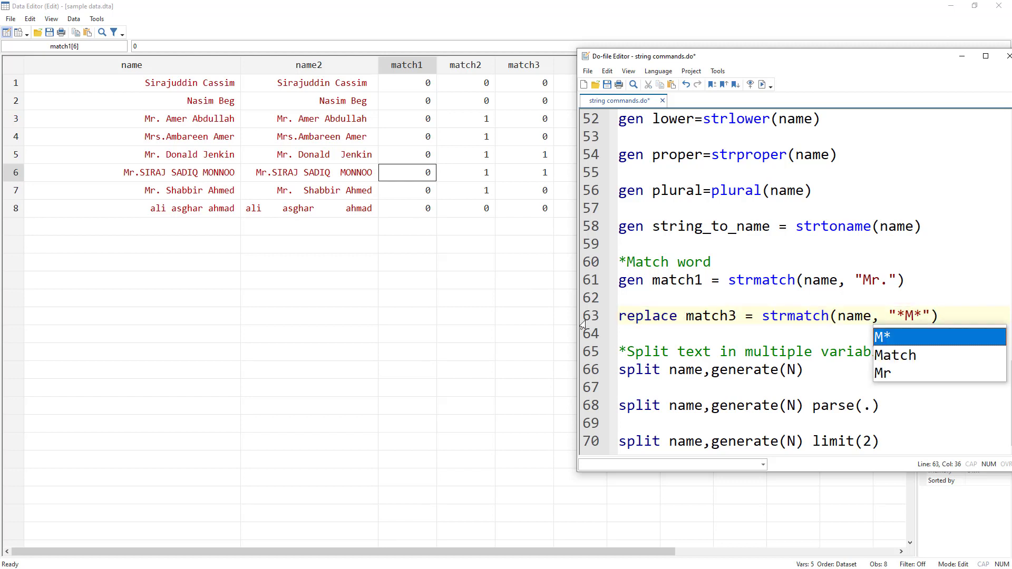
click(582, 319)
click(762, 84)
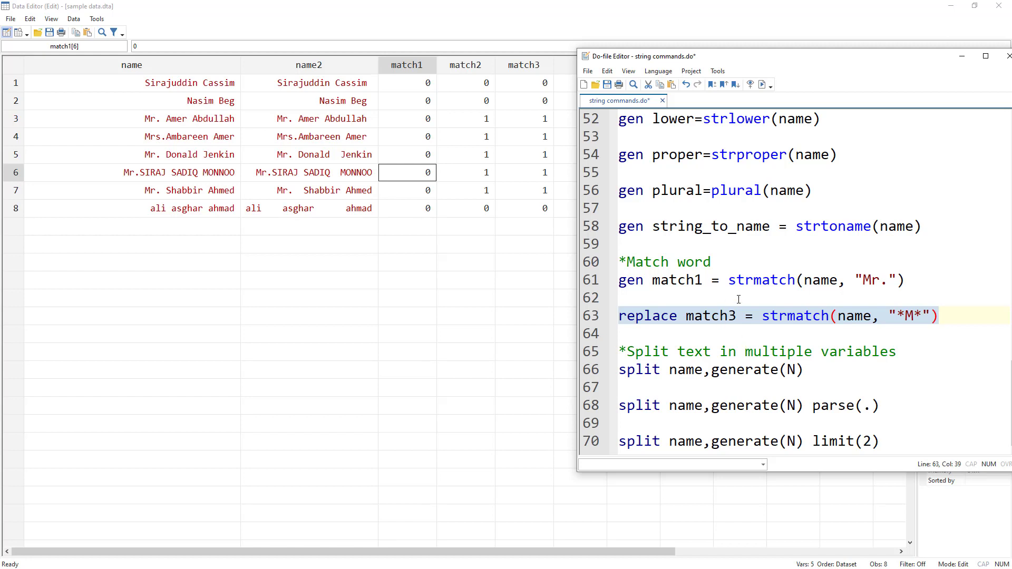
double_click(768, 282)
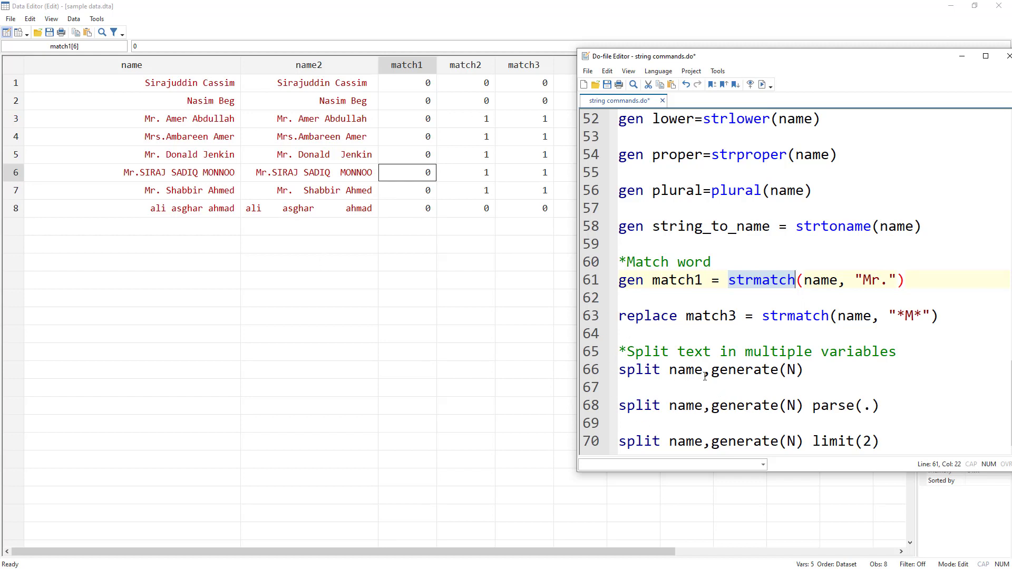
Step: Run the split name,generate(N) line to split name at its spaces and uncover the new N columns
double_click(627, 369)
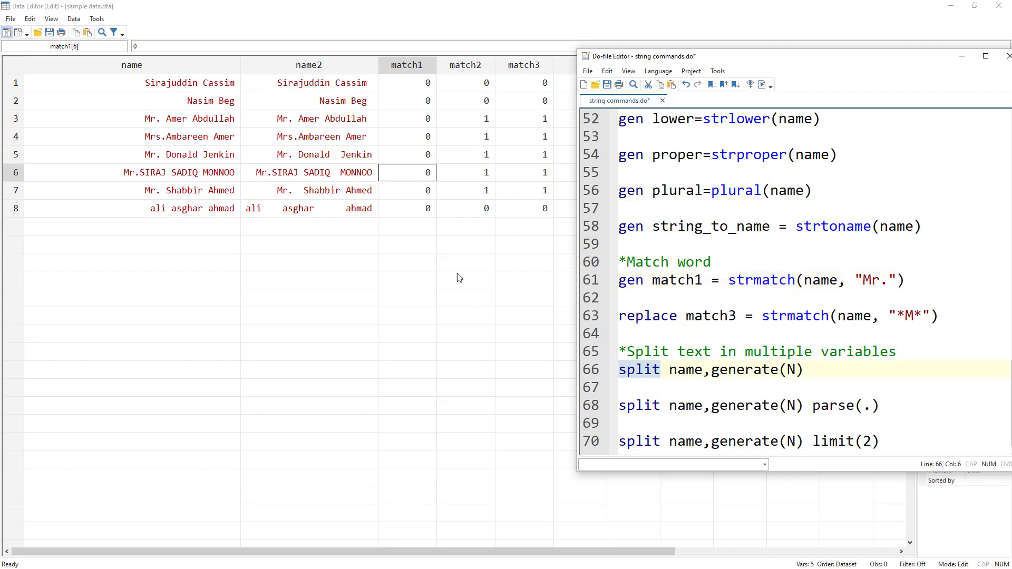
double_click(685, 370)
double_click(744, 369)
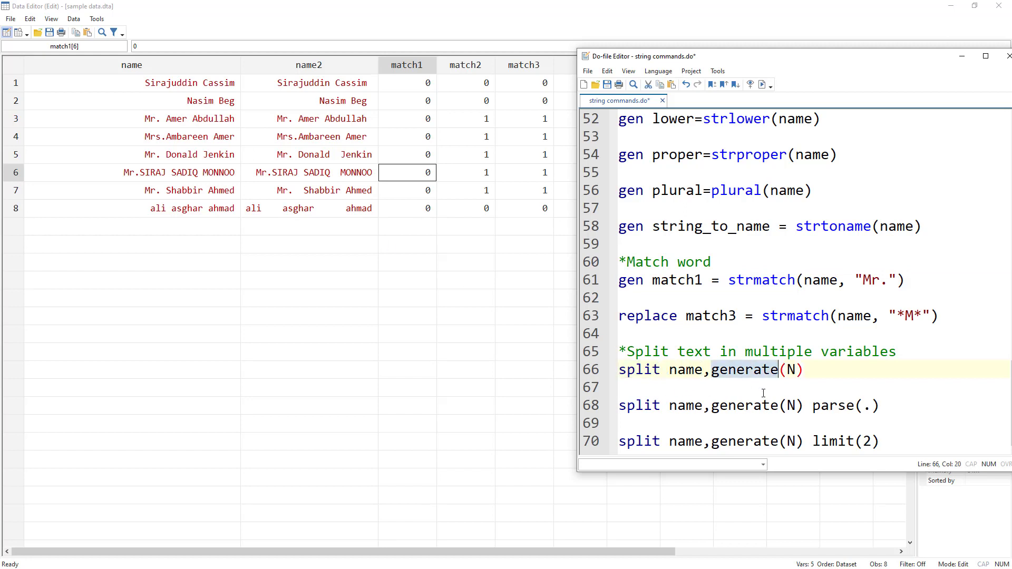
click(787, 370)
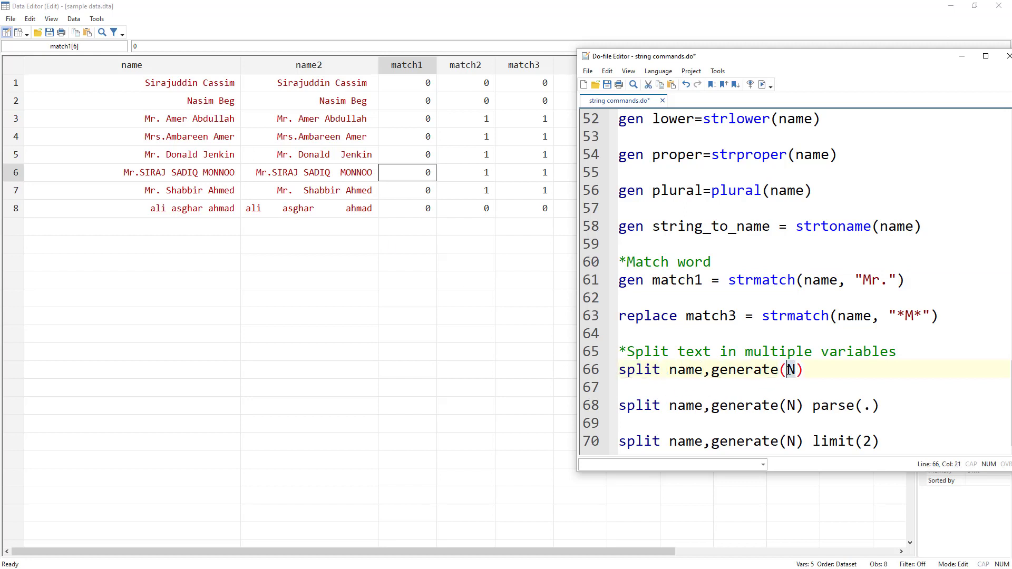
click(796, 370)
key(shift+Left)
click(582, 372)
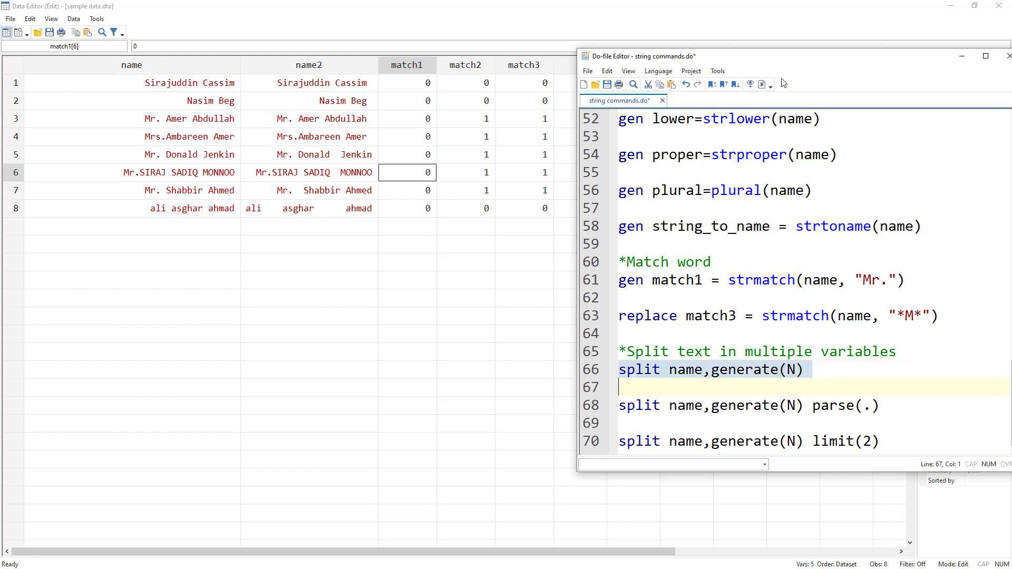
click(762, 85)
drag(735, 57, 519, 259)
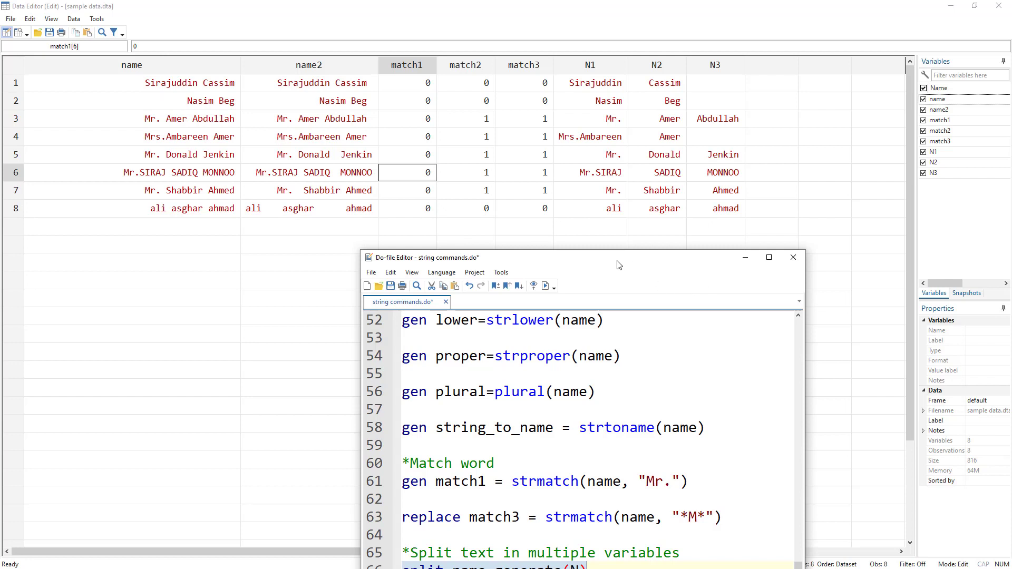
Step: Select the whole split name,generate(N) parse(.) line in the do-file
drag(616, 262, 701, 156)
double_click(696, 501)
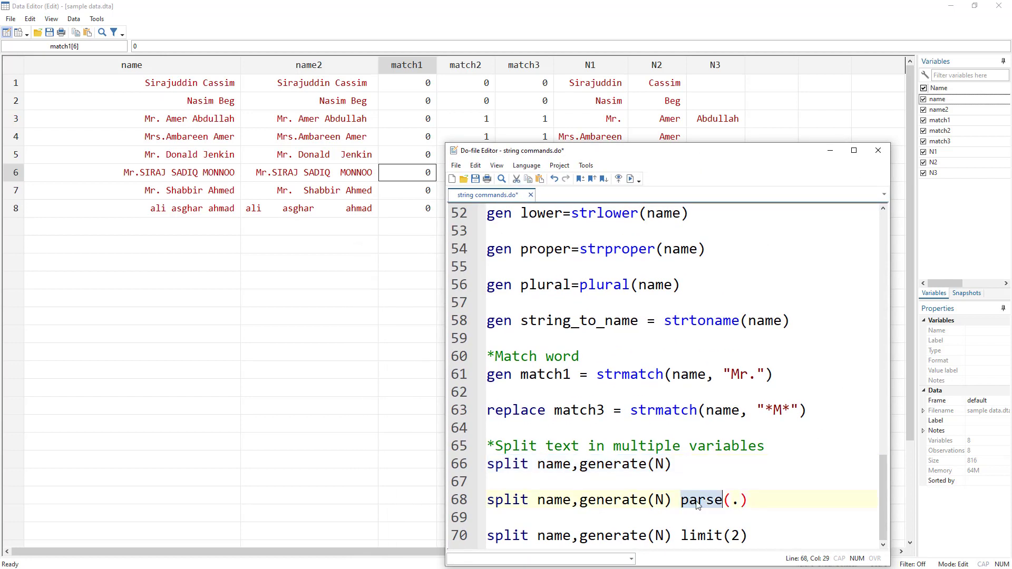
click(739, 500)
click(476, 504)
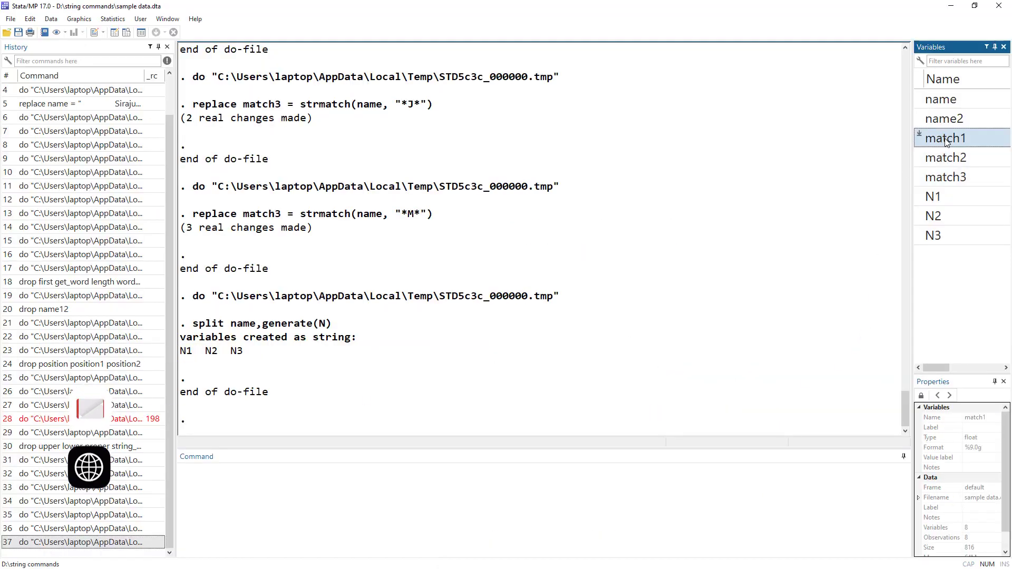
Step: Drop the variables match1, match2, match3, N1, N2 and N3 from the main Stata window
shift+click(933, 235)
drag(933, 236, 289, 490)
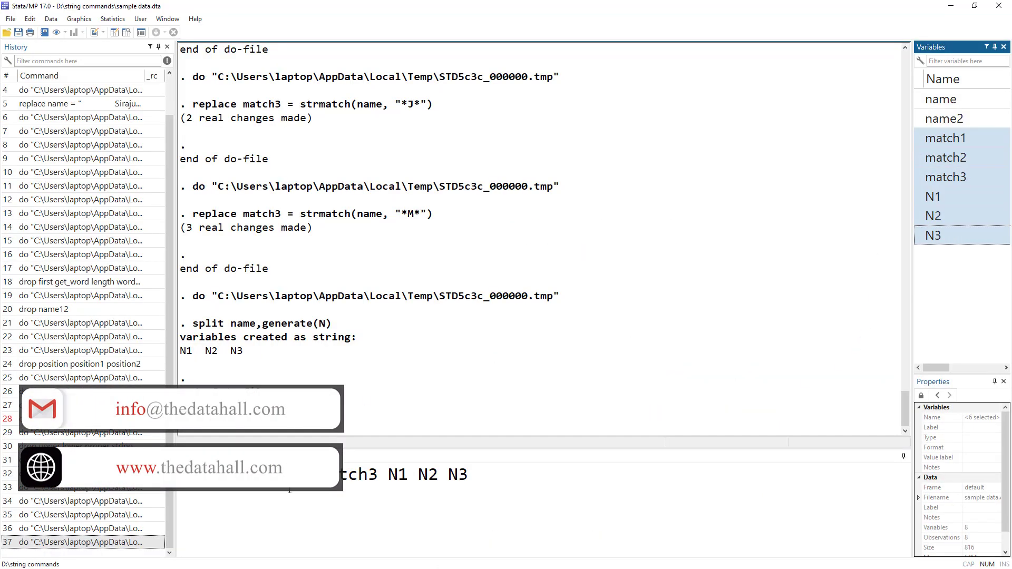
click(289, 477)
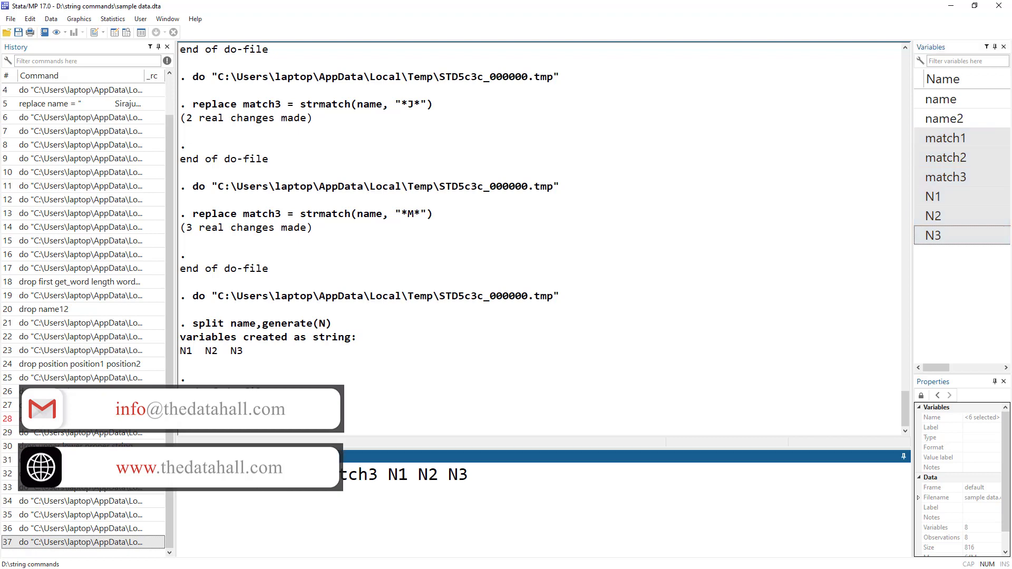
key(Return)
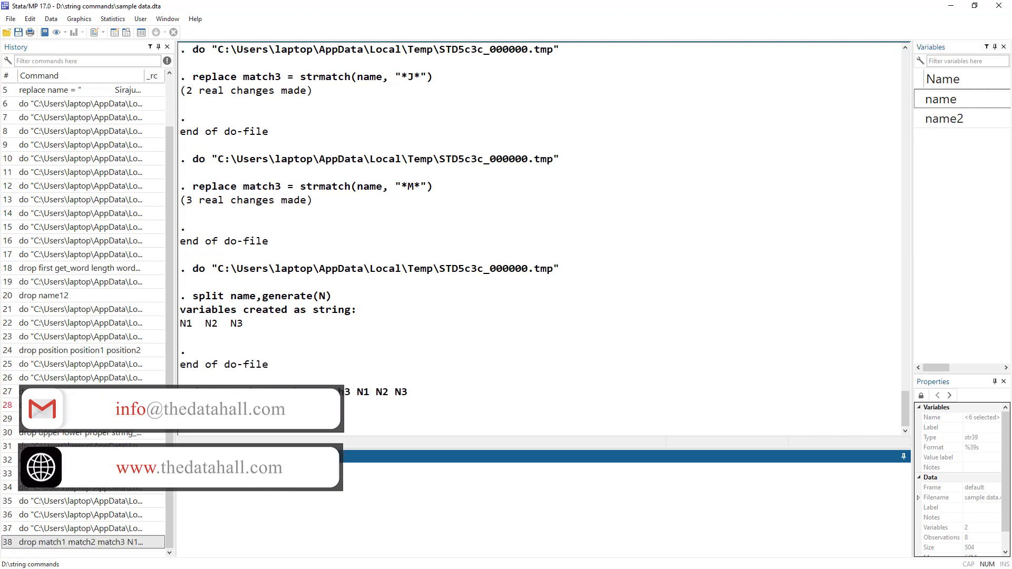
Step: Run the selected split line with parse(.) to split name at the periods, and uncover the N1 and N2 columns
key(alt+Tab)
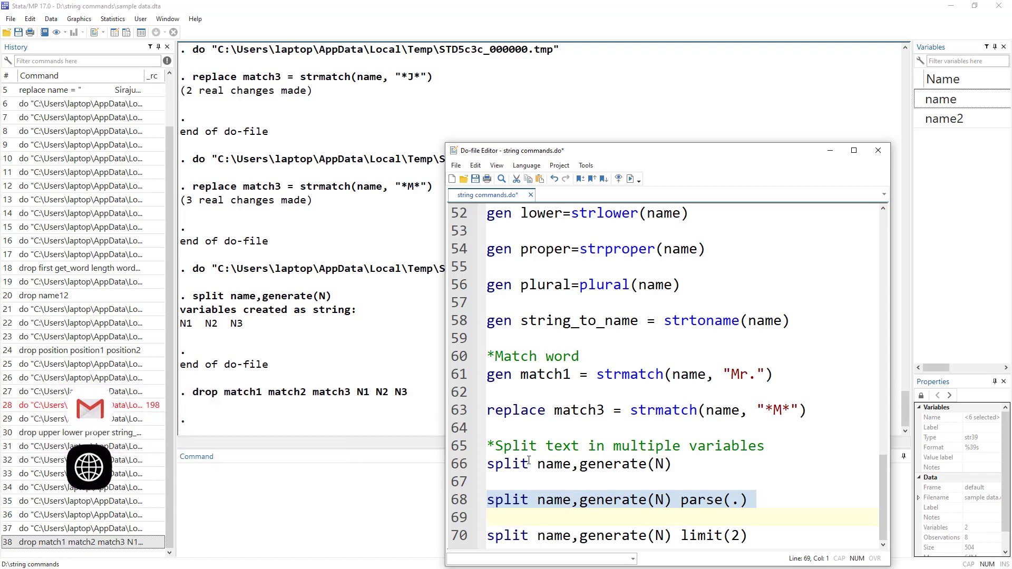
key(alt+Tab)
key(alt+Tab)
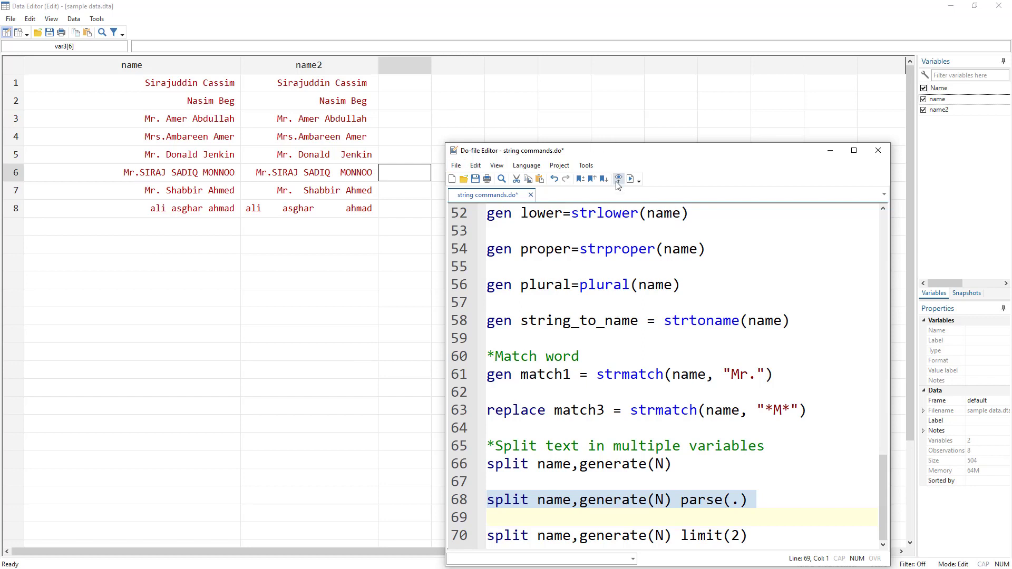
click(630, 179)
drag(582, 150, 629, 144)
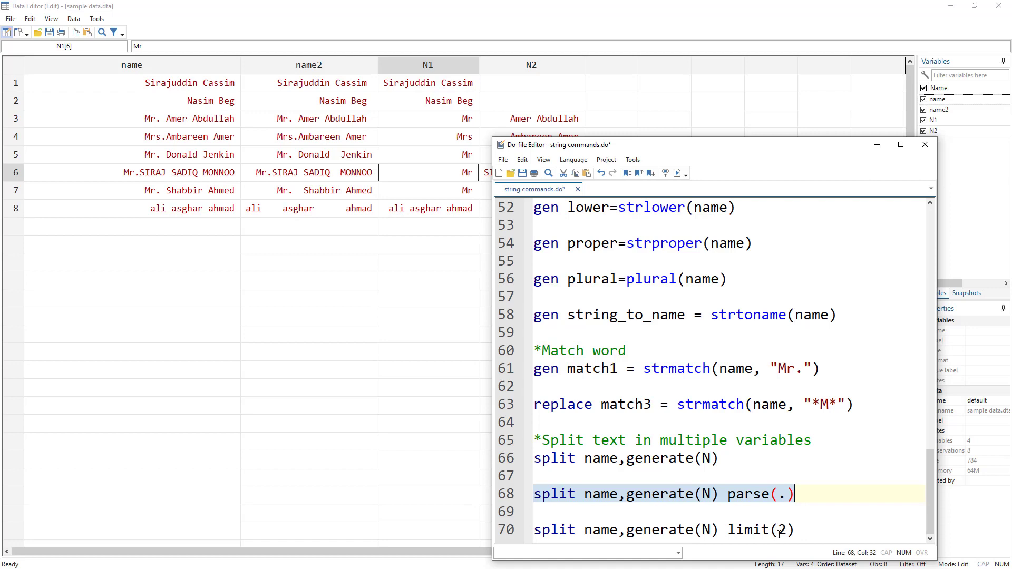
Step: Drop the variables N2 and N1 from the main Stata window
double_click(682, 459)
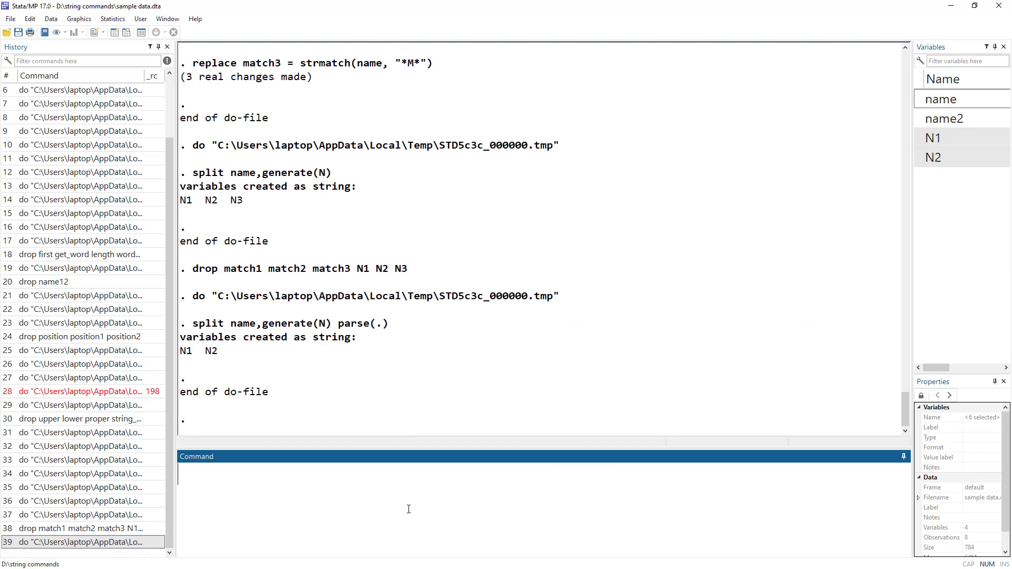
text(drop)
click(933, 138)
click(936, 158)
click(933, 138)
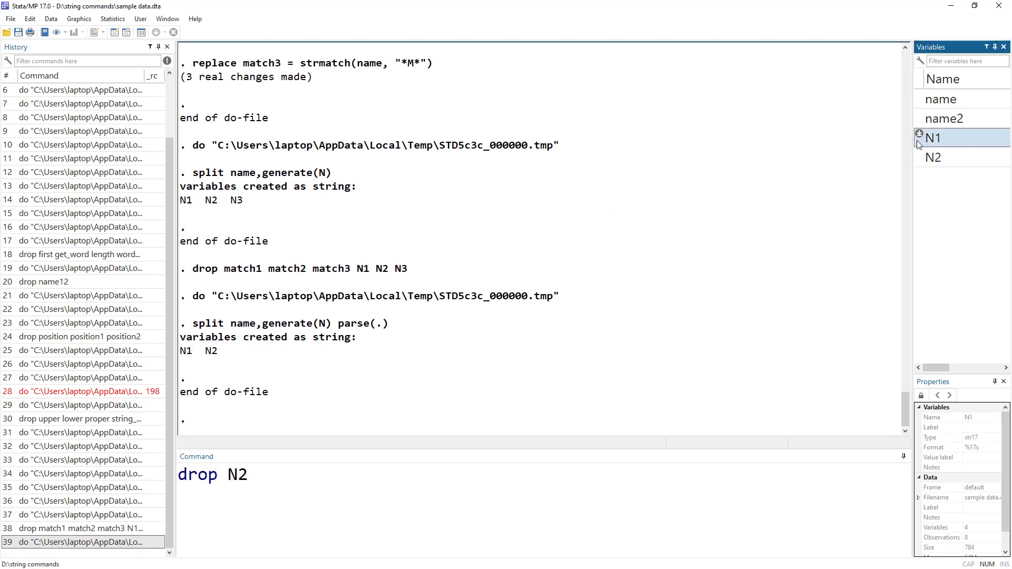
click(476, 471)
key(Return)
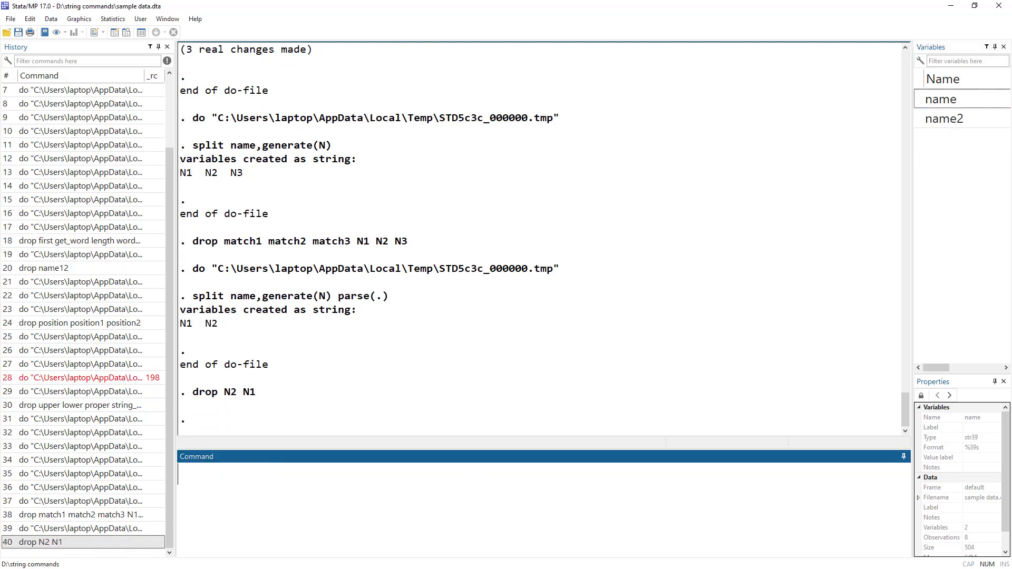
Step: Run the split name,generate(N) limit(2) line and compare row 5's name with its N1 and N2 parts
key(alt+Tab)
key(alt+Tab)
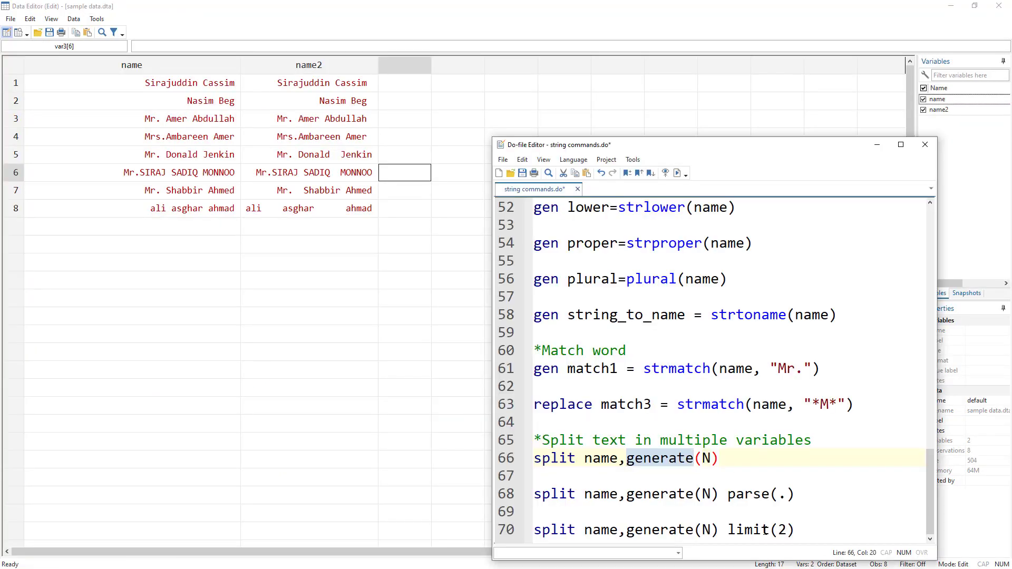
click(525, 529)
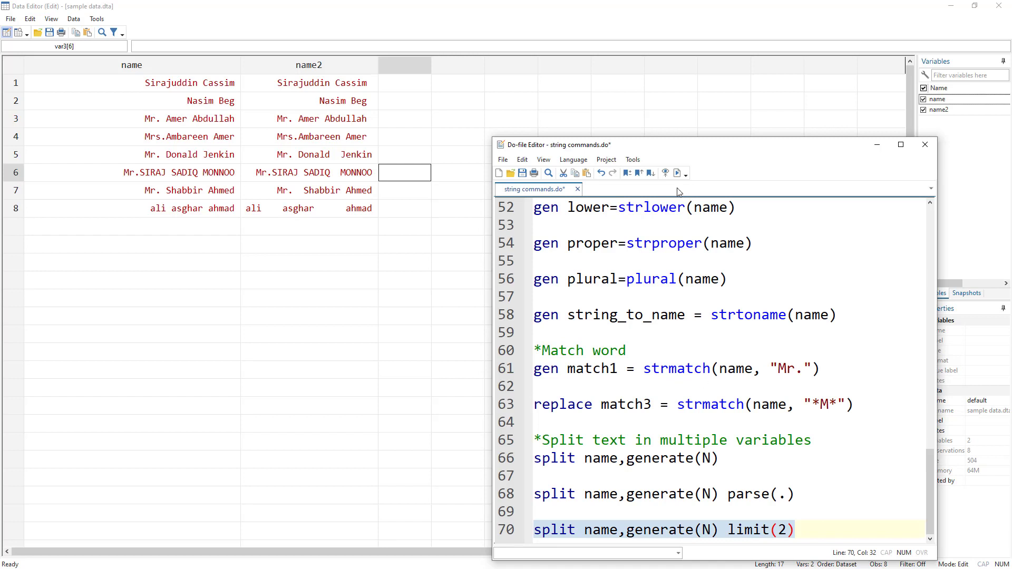
click(676, 173)
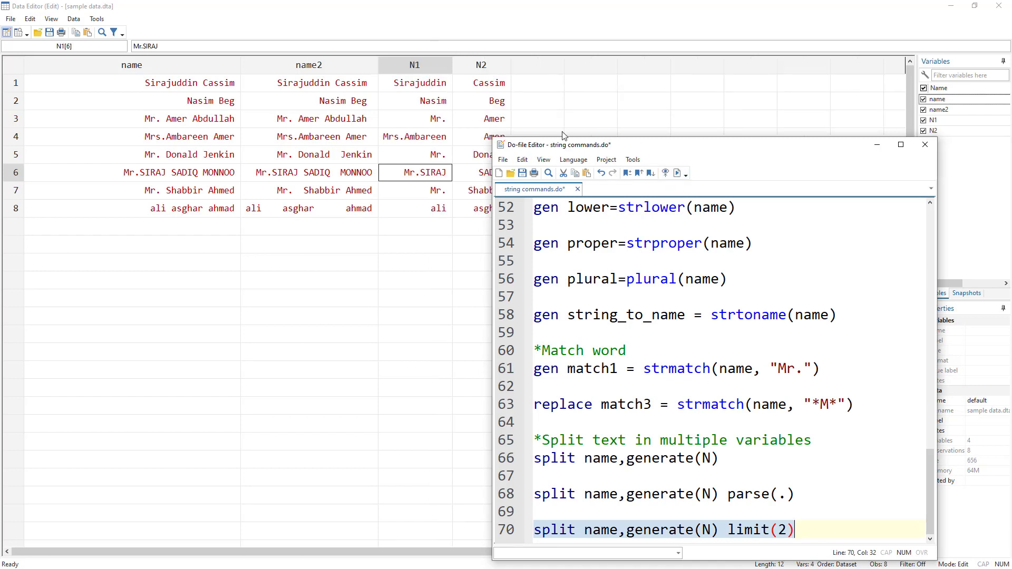
drag(590, 143, 617, 144)
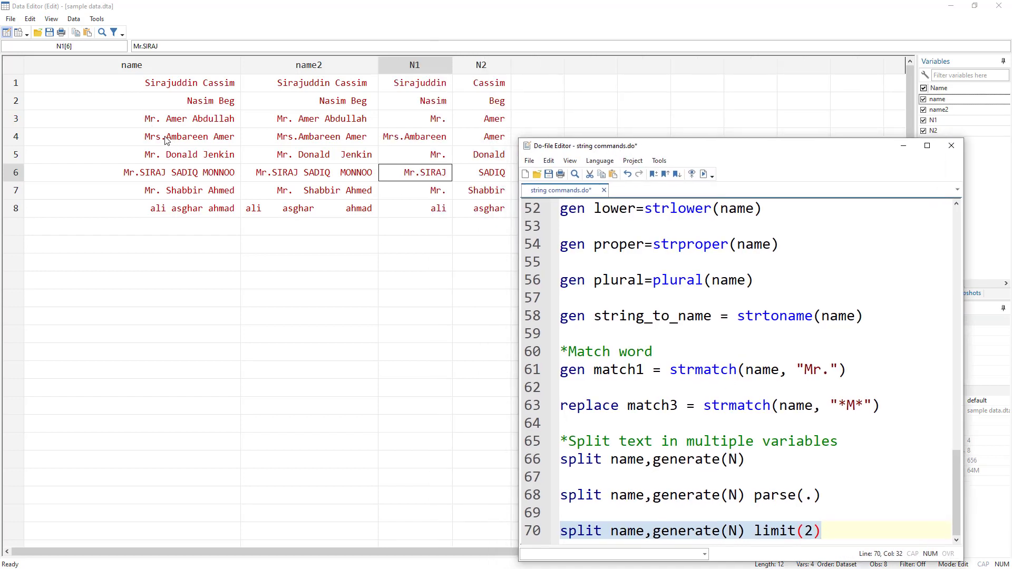
click(160, 158)
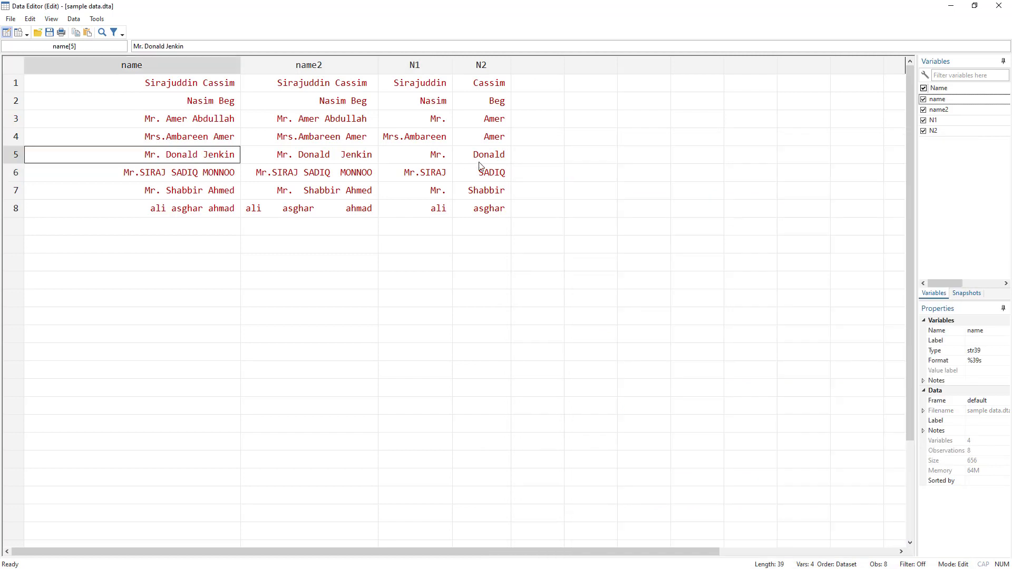
drag(427, 158, 472, 156)
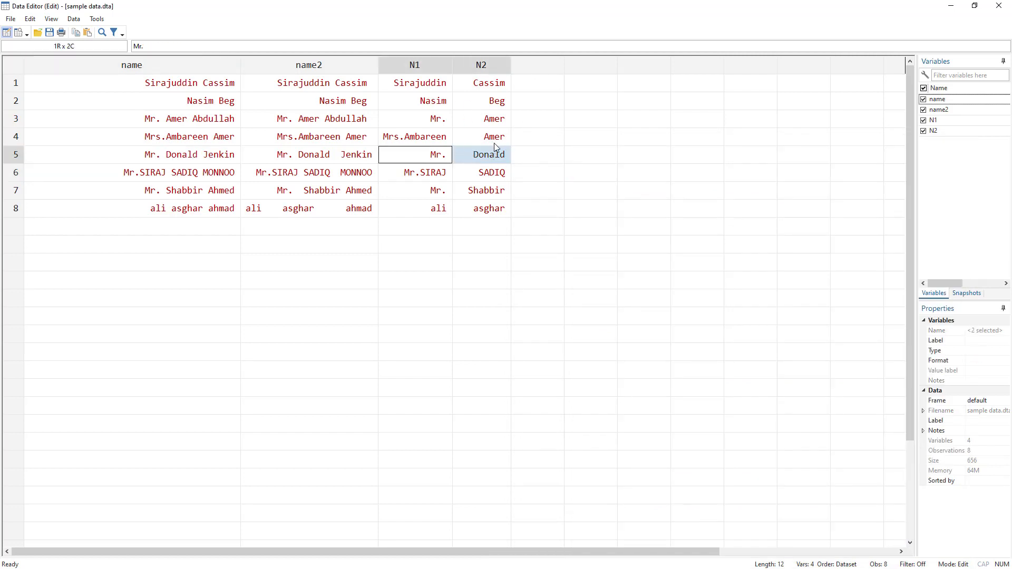
Step: Request help for "slpit" from the main Stata window
key(alt+Tab)
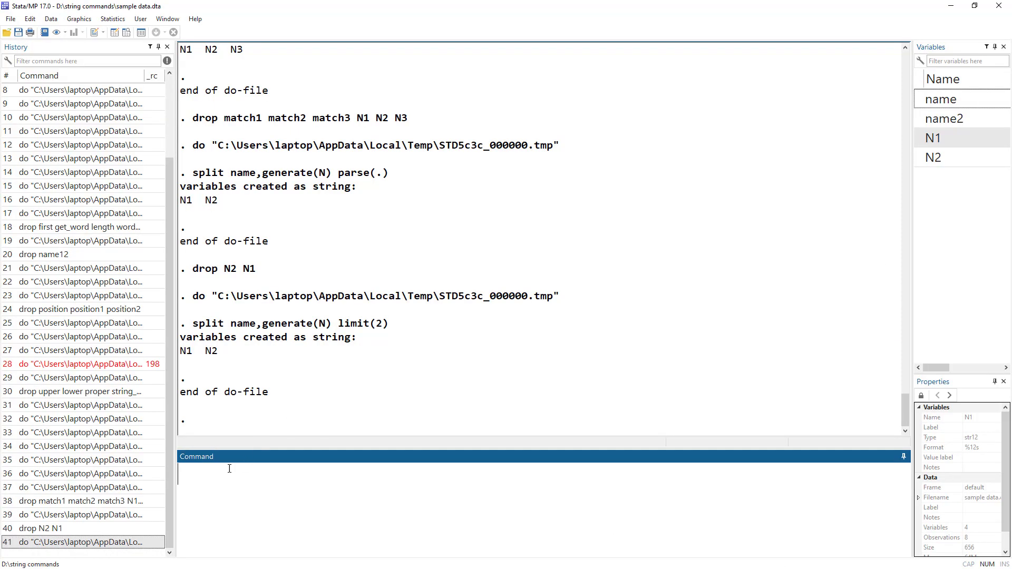
text(help slpit)
key(Return)
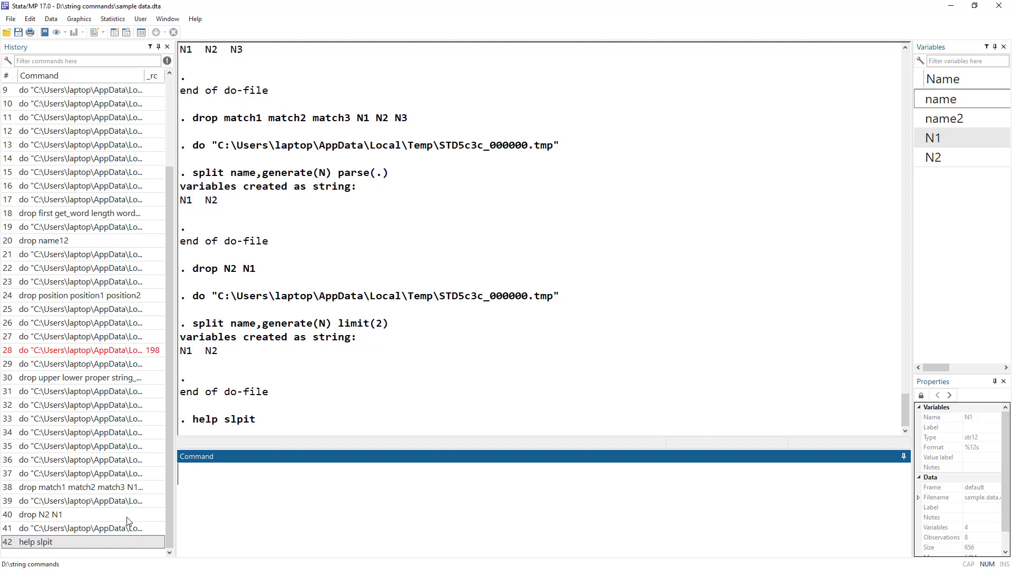
Step: Recall the last help command, correct it to help split and run it
click(95, 543)
double_click(241, 477)
text(split)
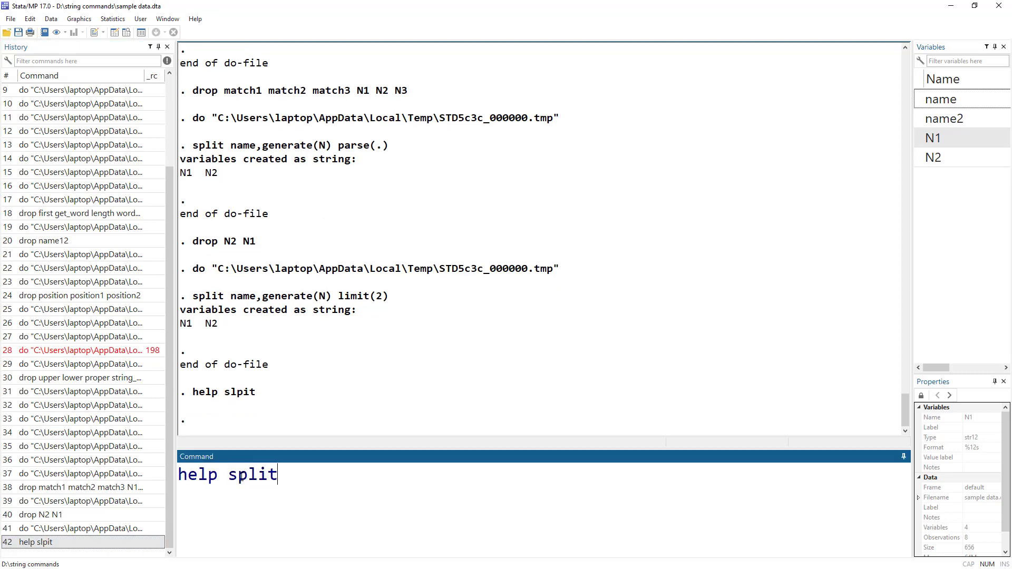
key(Return)
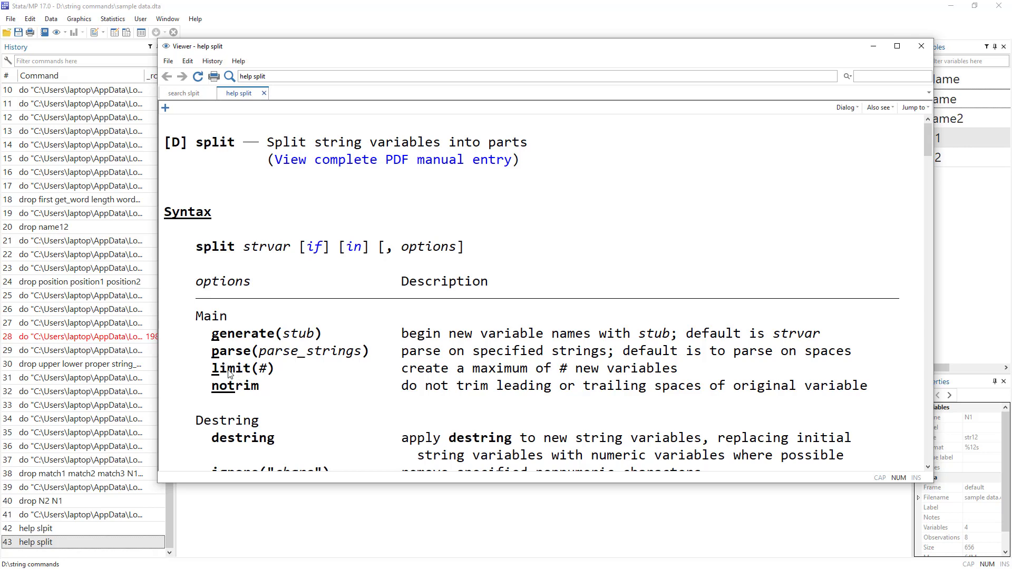
Step: Examine the generate and destring options in the split help page
drag(235, 335, 268, 337)
scroll(269, 371, down, 1)
scroll(248, 322, down, 1)
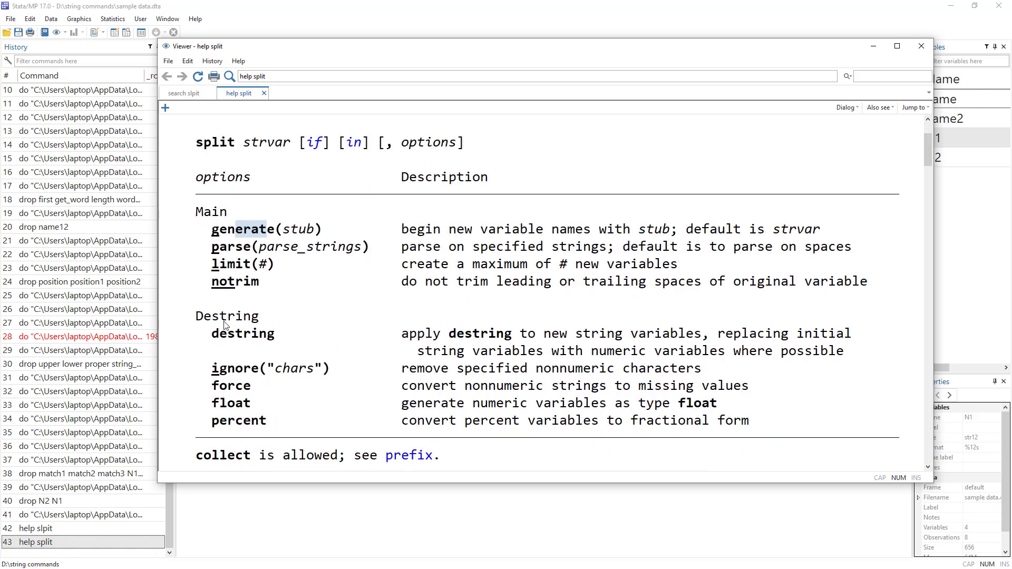
drag(209, 336, 276, 337)
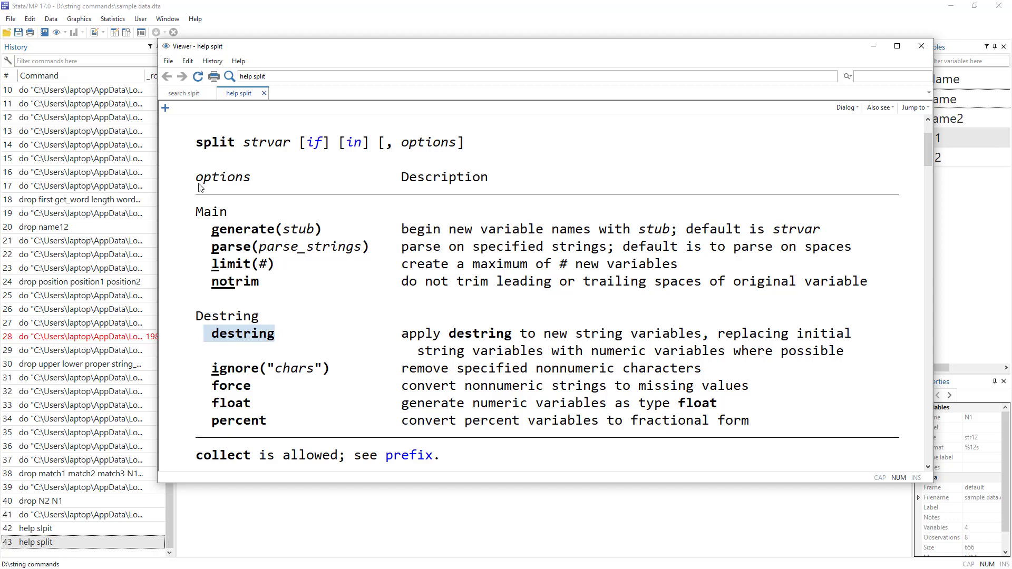